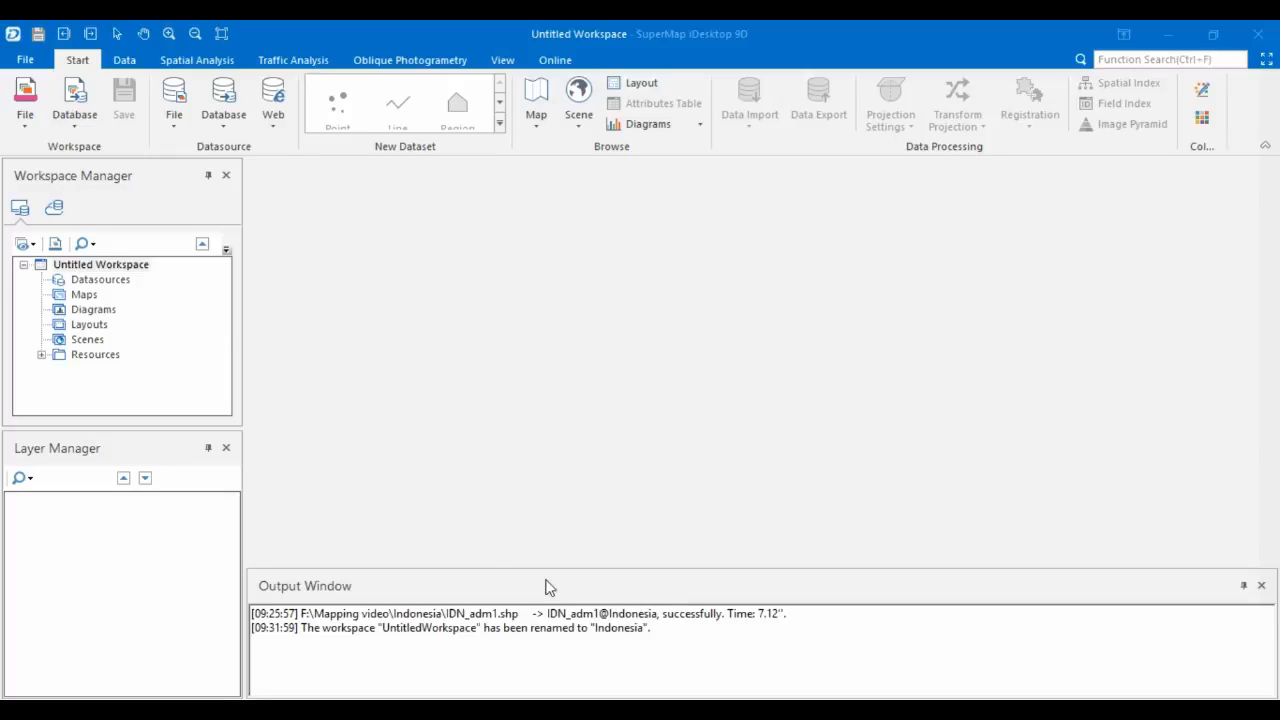
- Create a new file datasource named Indonesia in the Mapping video\Indonesia folder, saved as SuperMap UDB
right_click(118, 286)
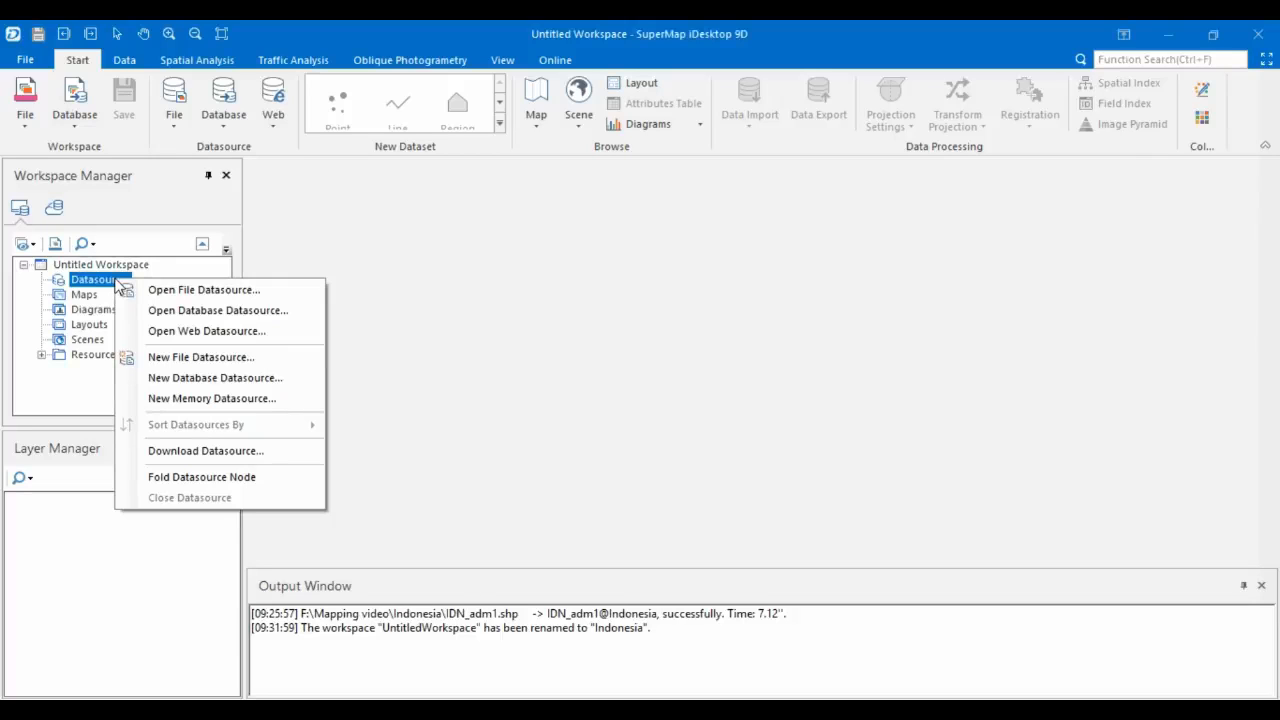
click(194, 359)
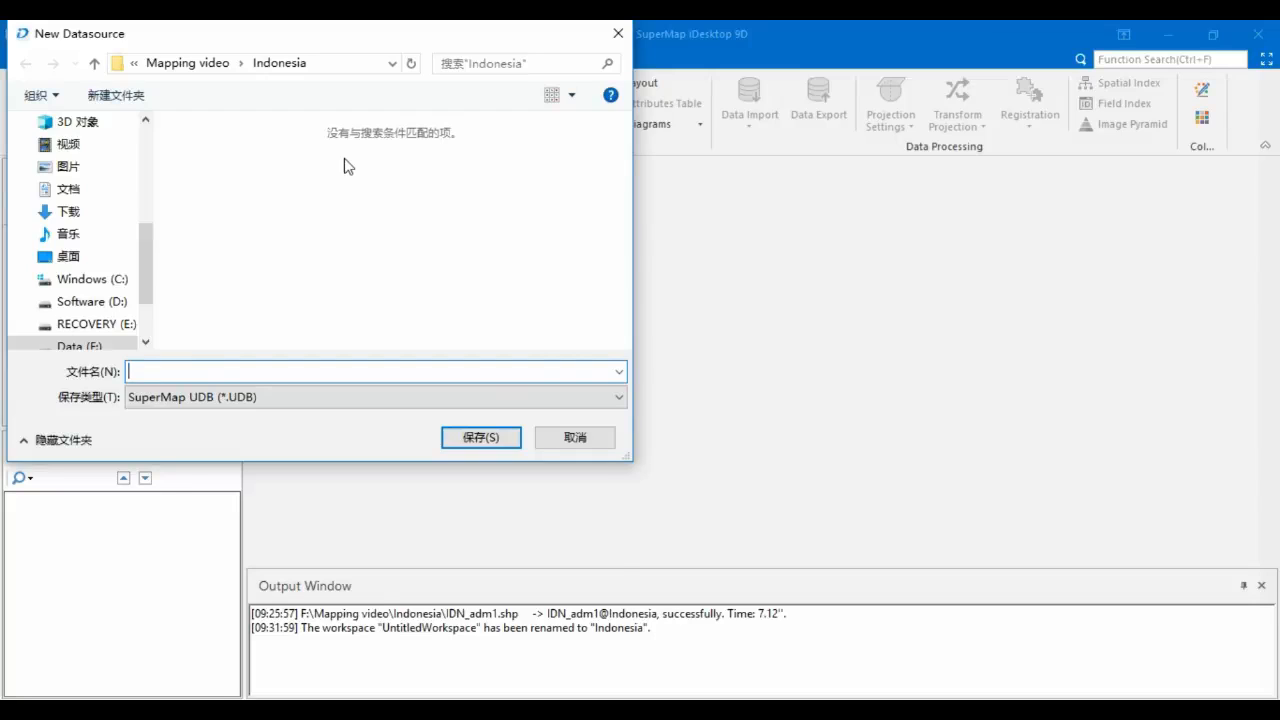
text(Indonesia)
click(481, 438)
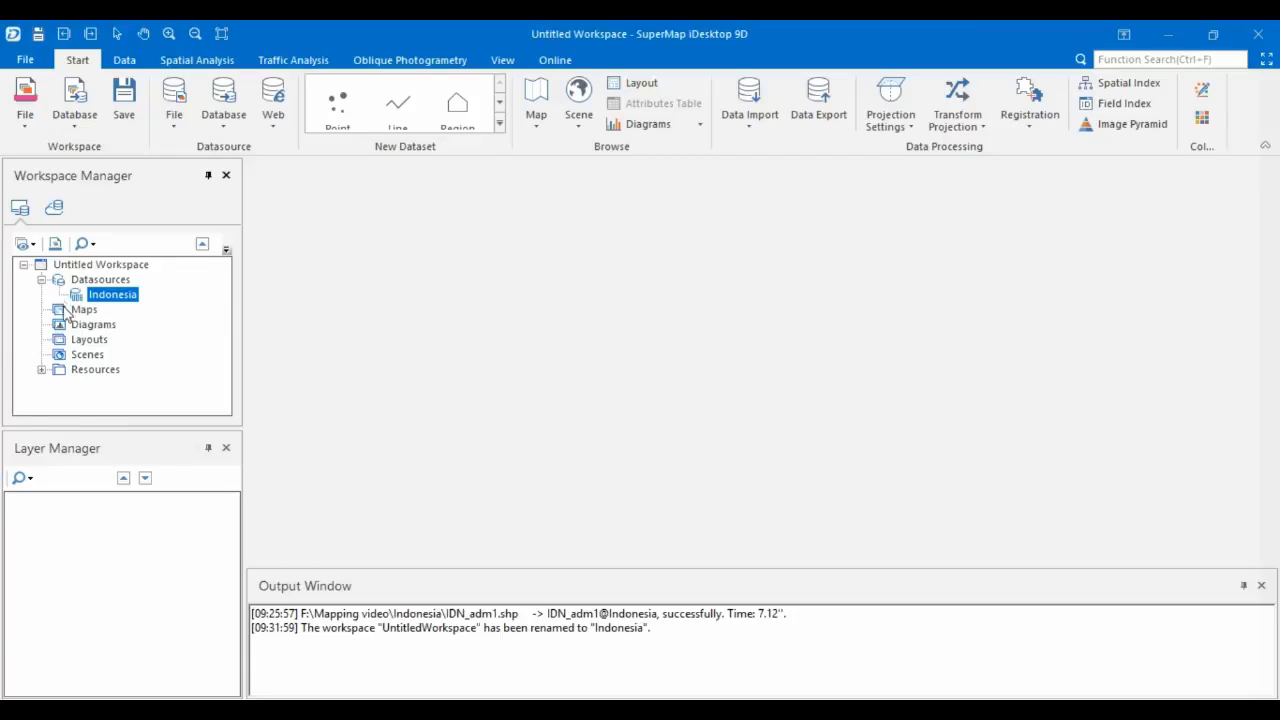
- Import the IDN_adm1.shp shapefile into the Indonesia datasource with the default import settings
right_click(118, 302)
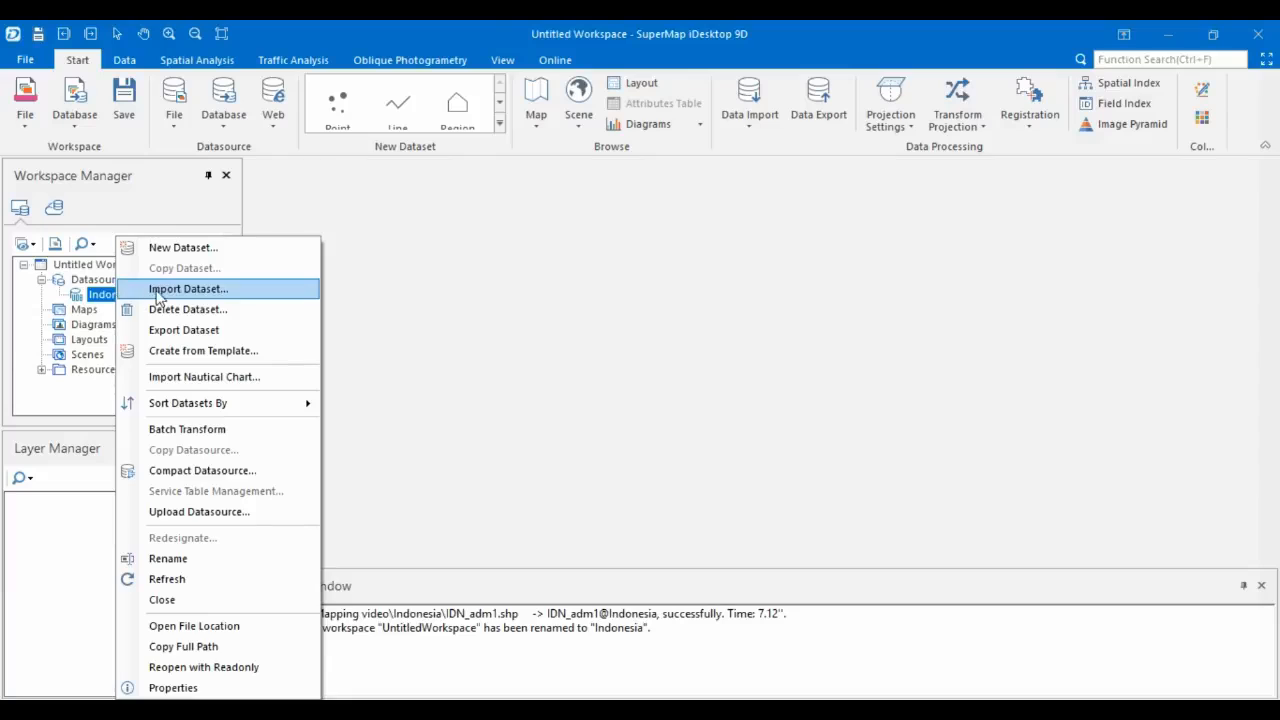
click(165, 289)
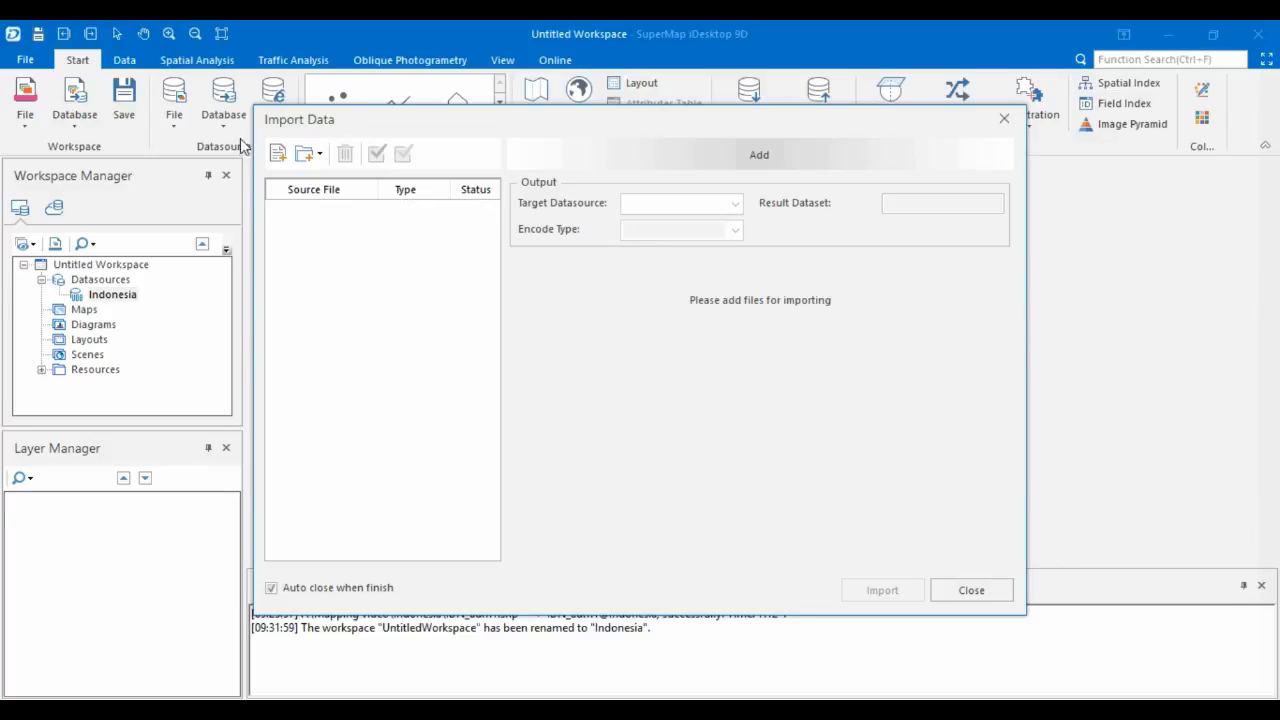
click(278, 158)
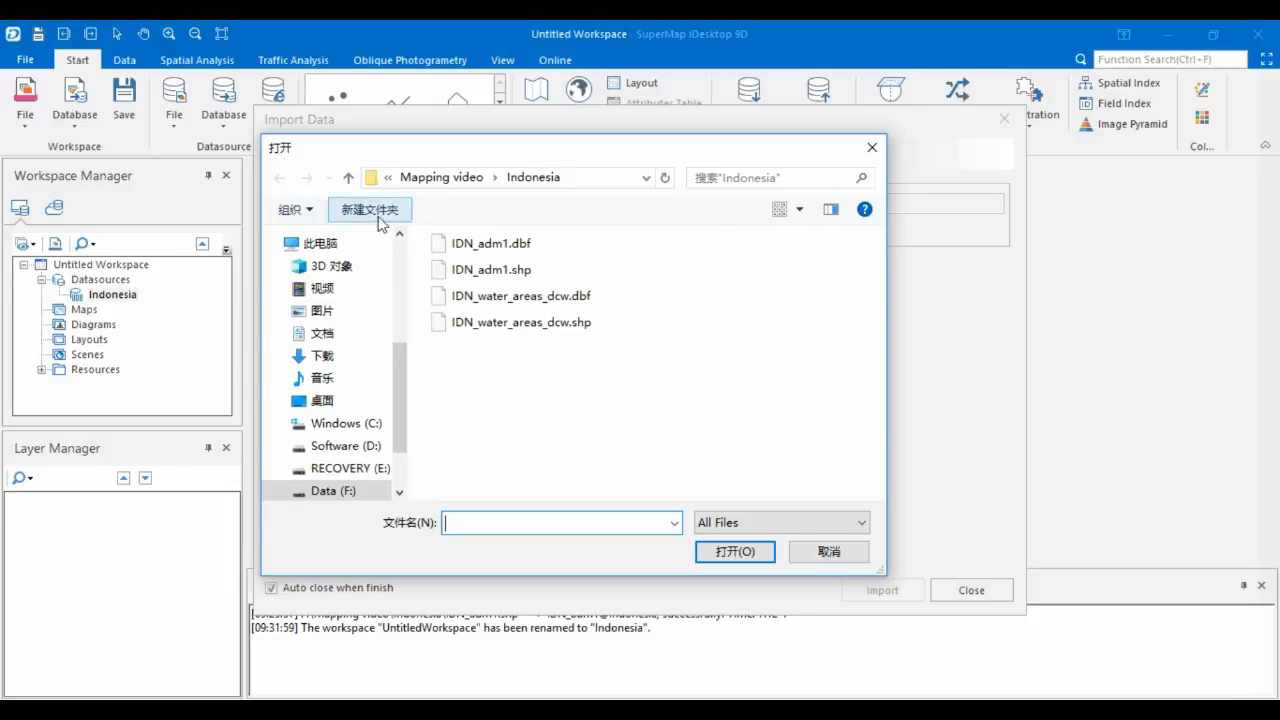
click(500, 278)
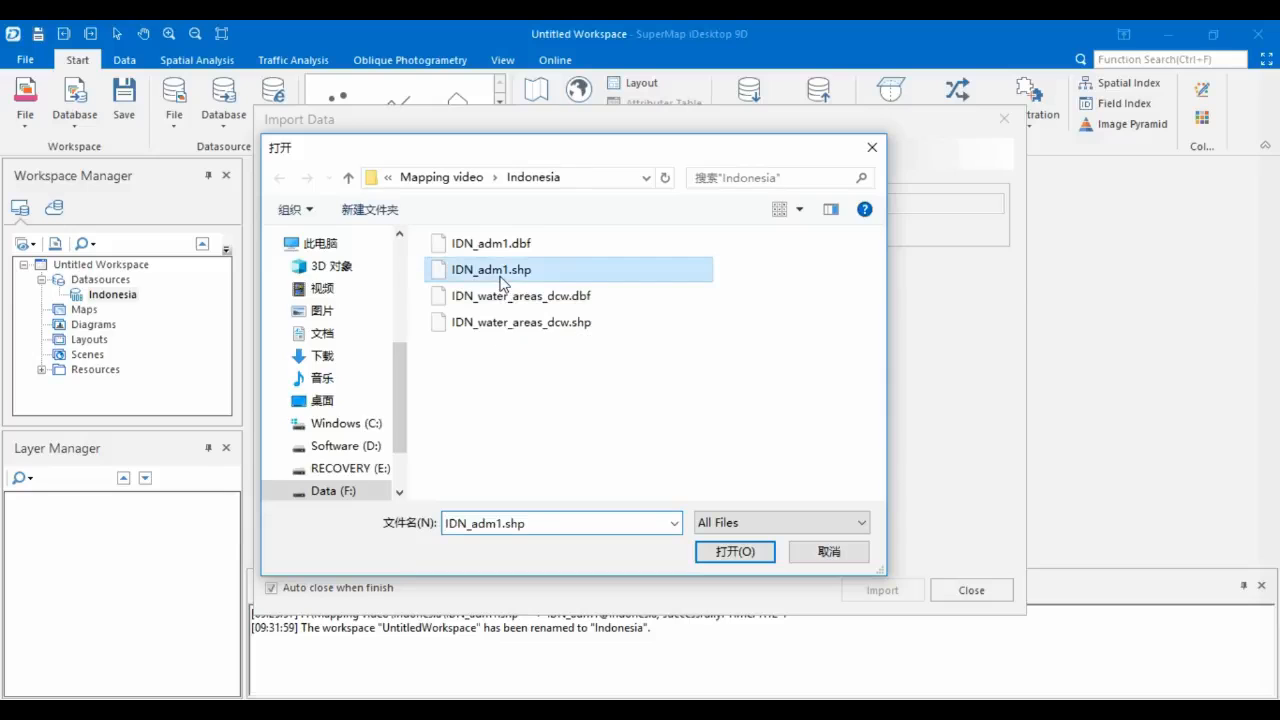
click(743, 556)
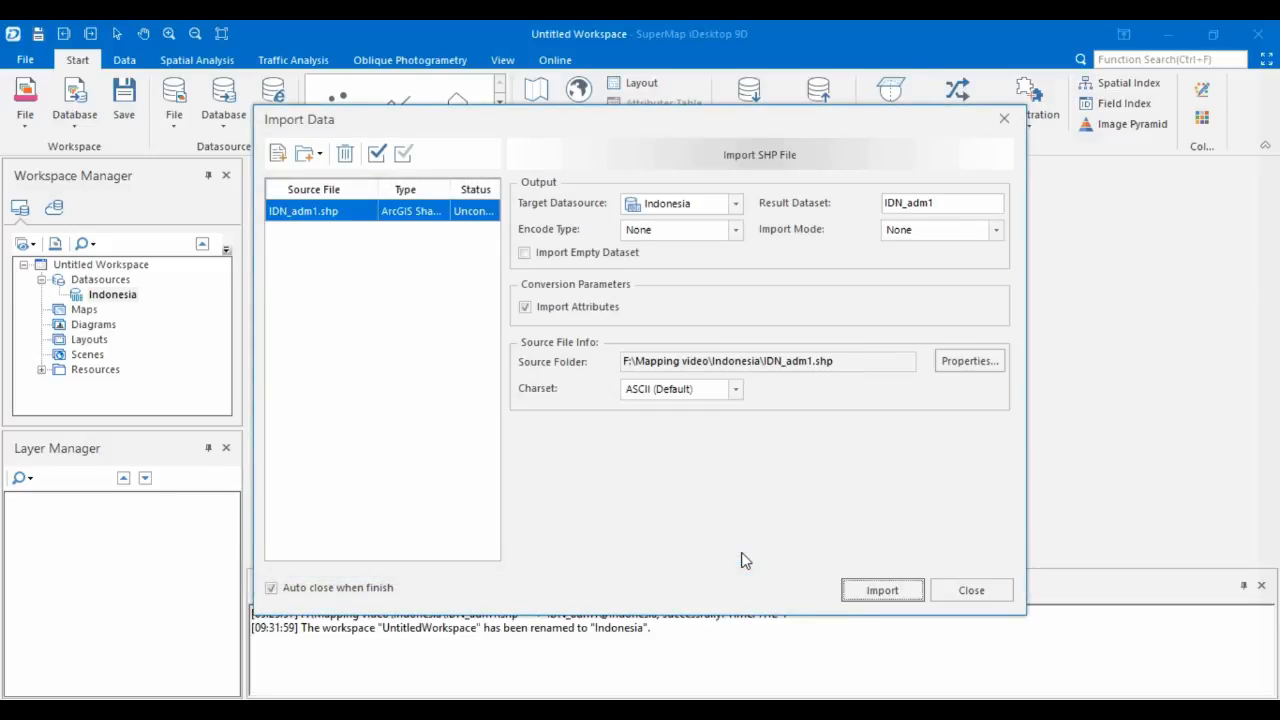
click(893, 596)
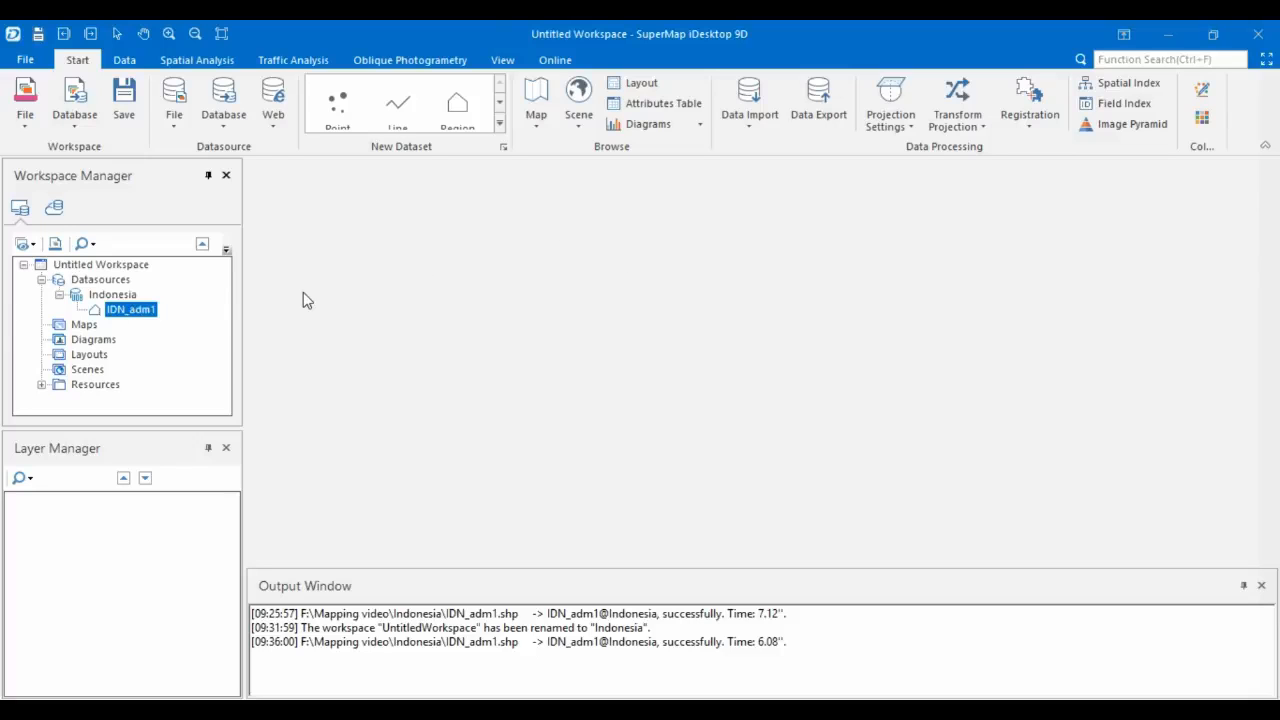
- Open the IDN_adm1 dataset as a map and set its layer's fill foreground to olive green
double_click(143, 314)
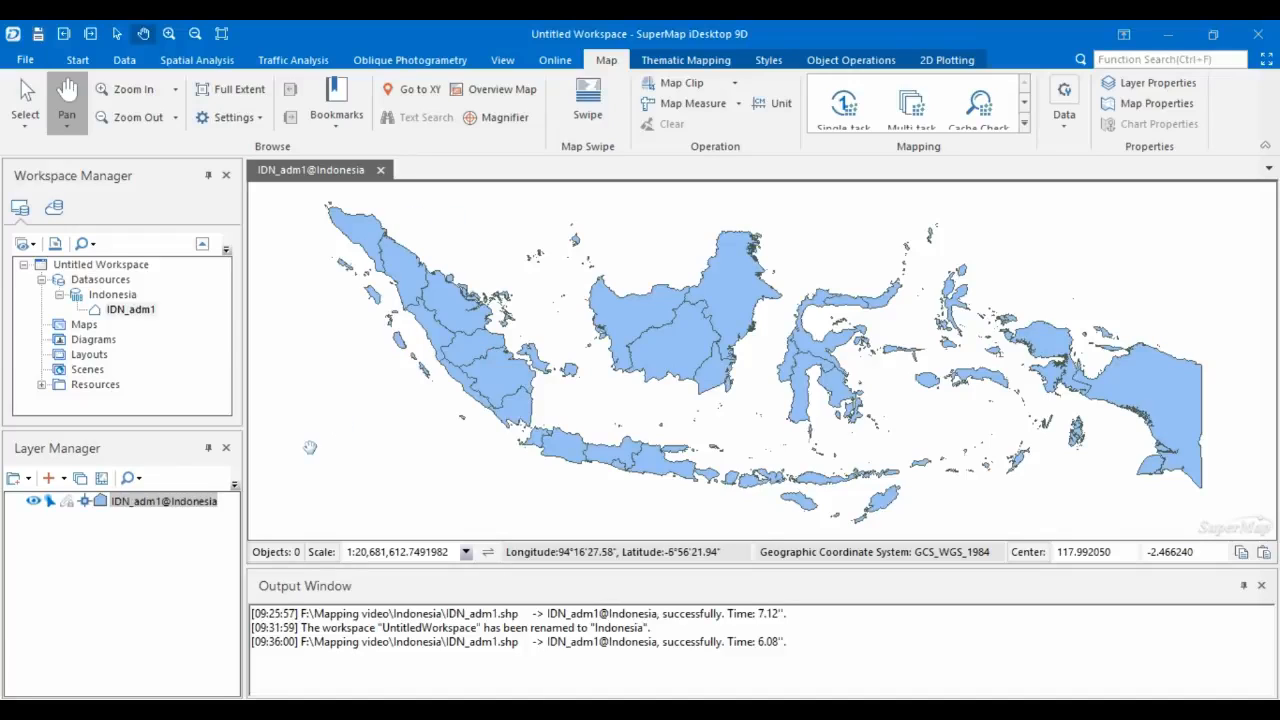
click(163, 503)
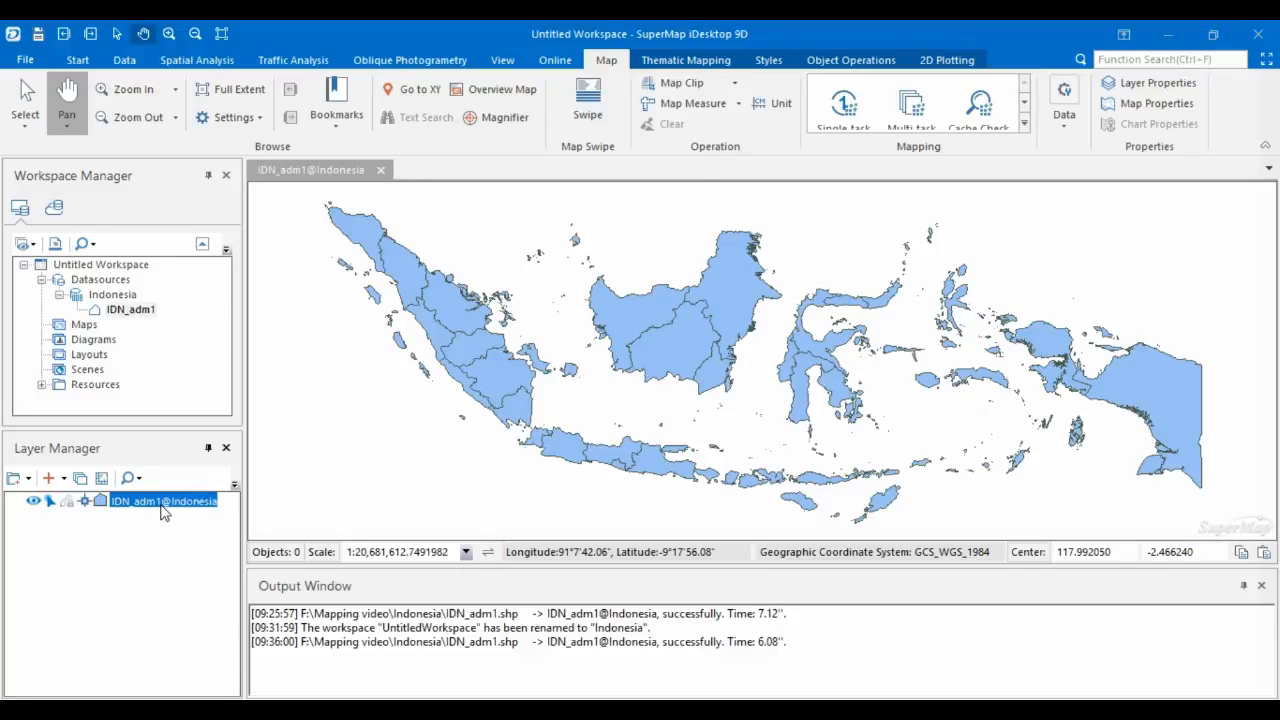
click(770, 61)
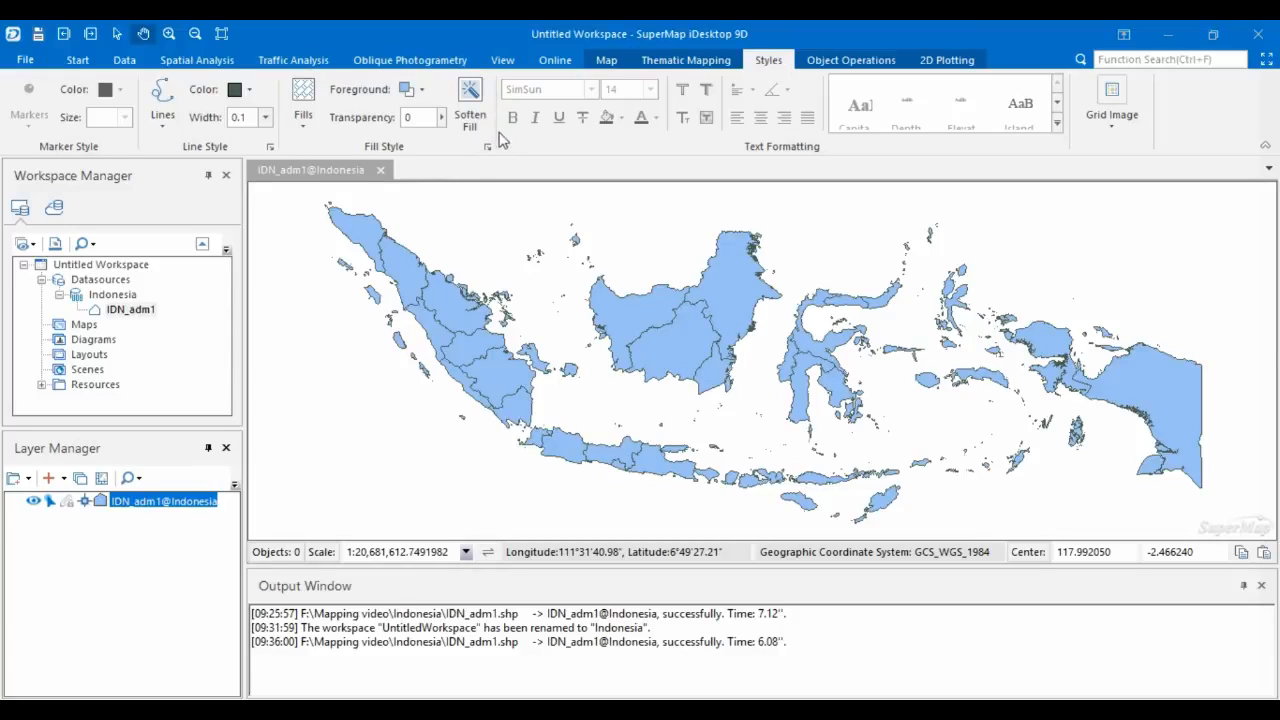
click(423, 90)
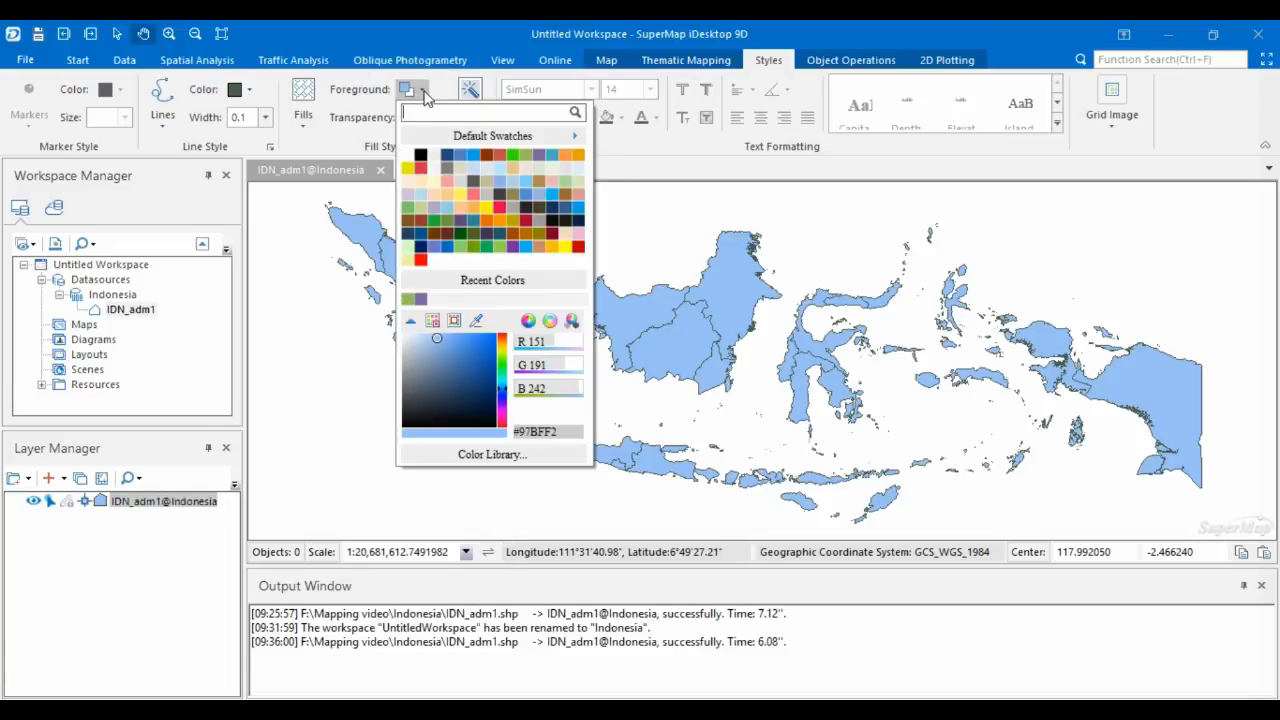
click(525, 156)
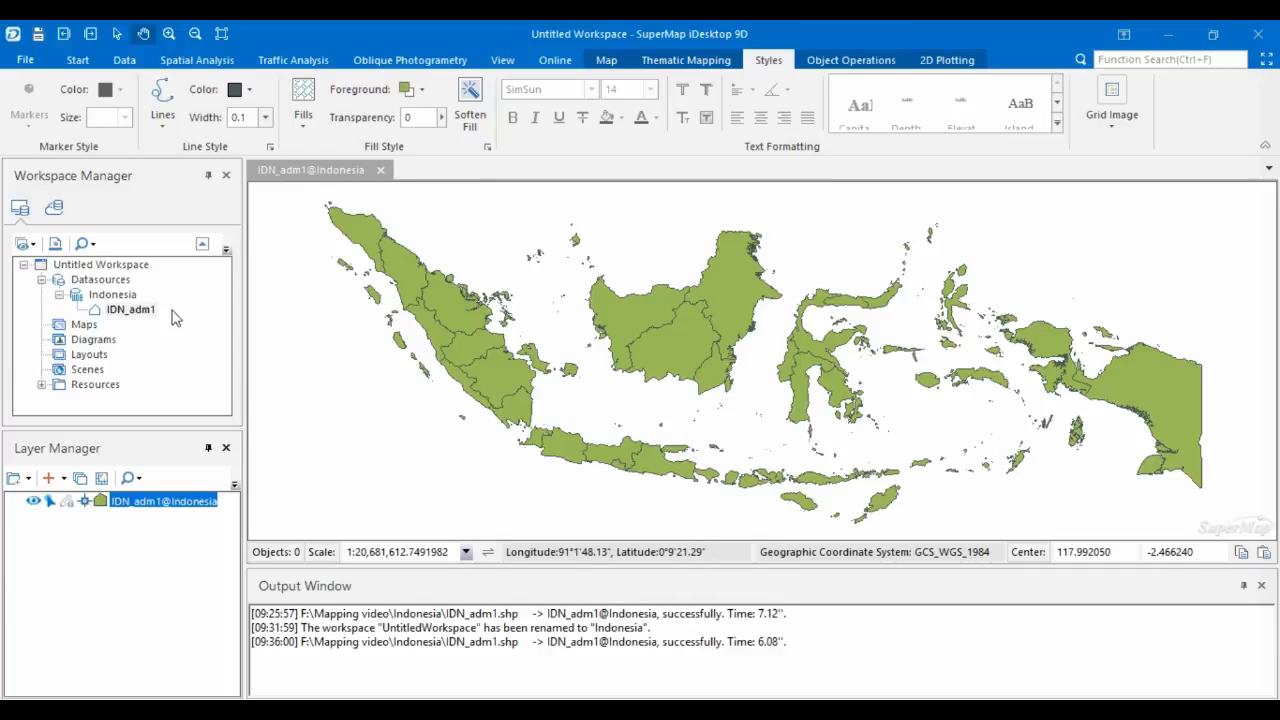
- Browse the attribute table of the IDN_adm1 dataset and examine the NAME_1 column
click(133, 311)
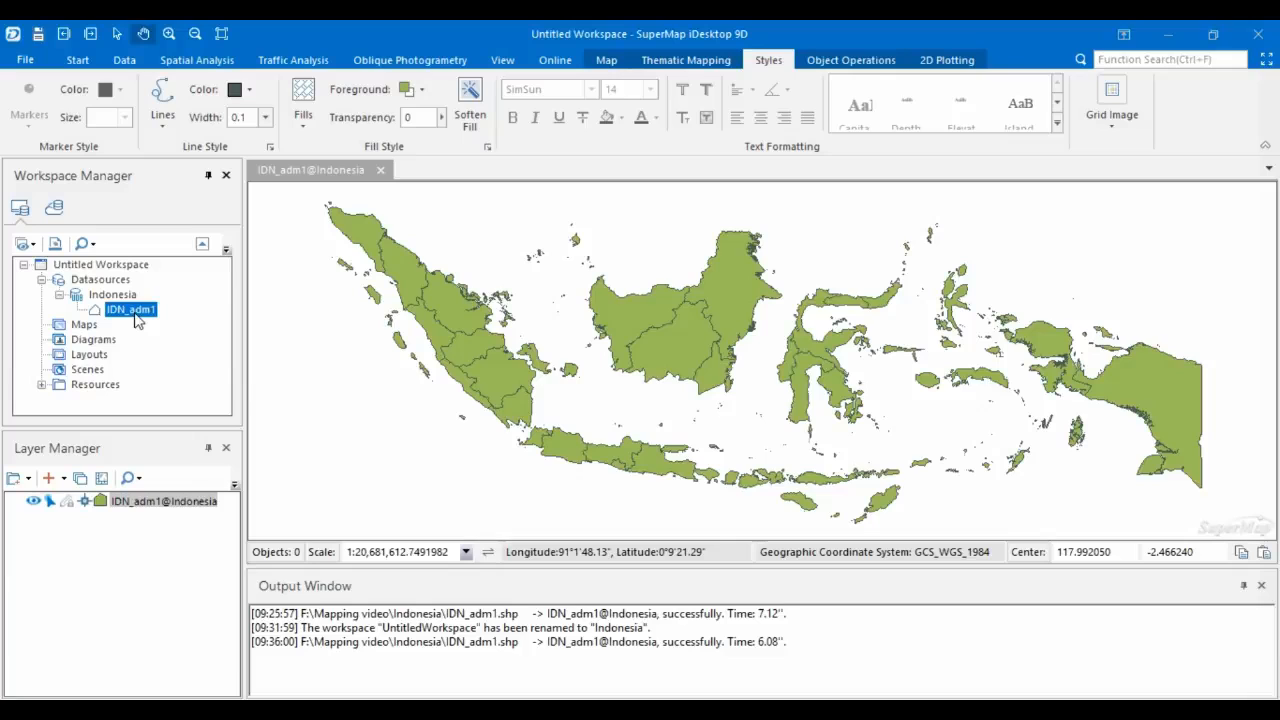
right_click(137, 318)
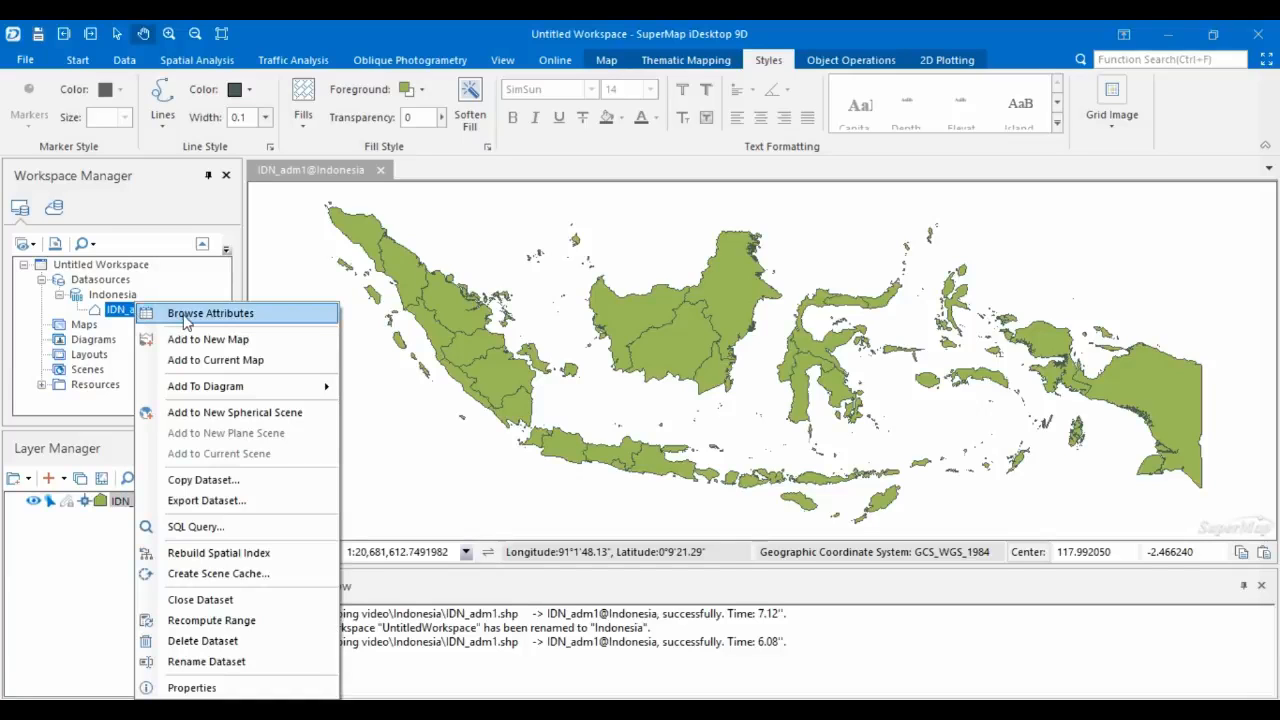
click(185, 320)
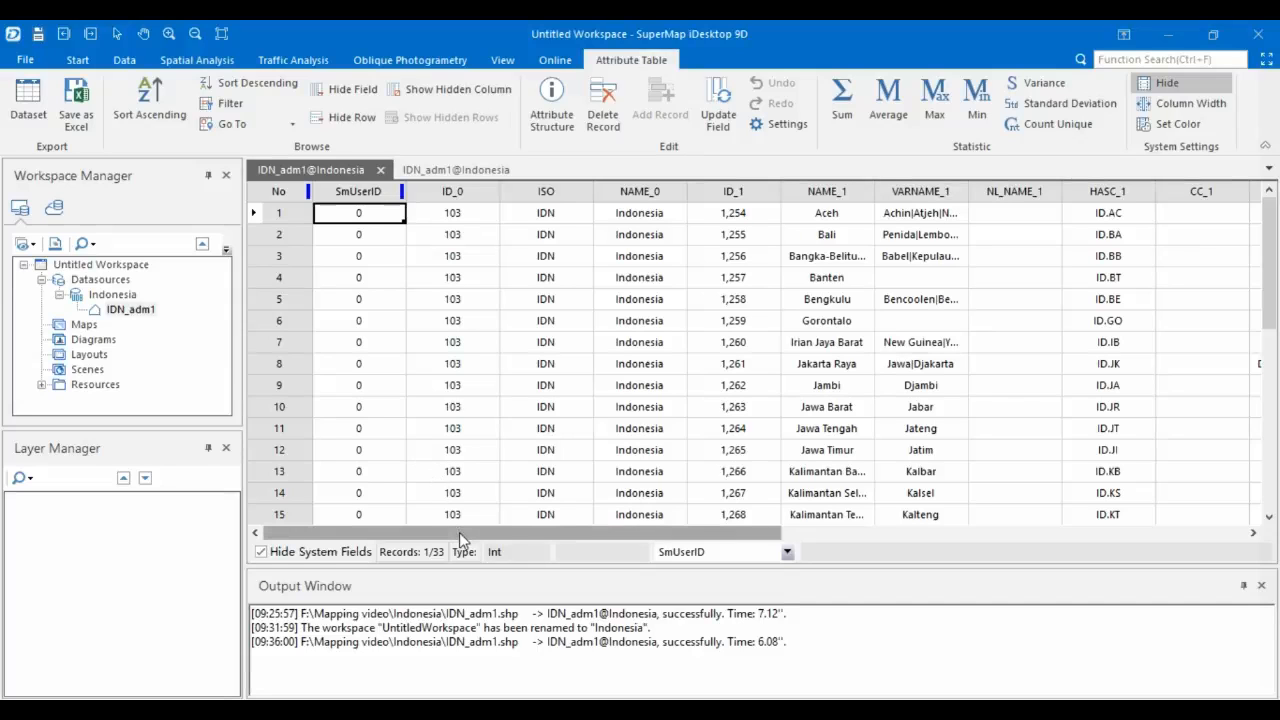
drag(459, 532, 758, 522)
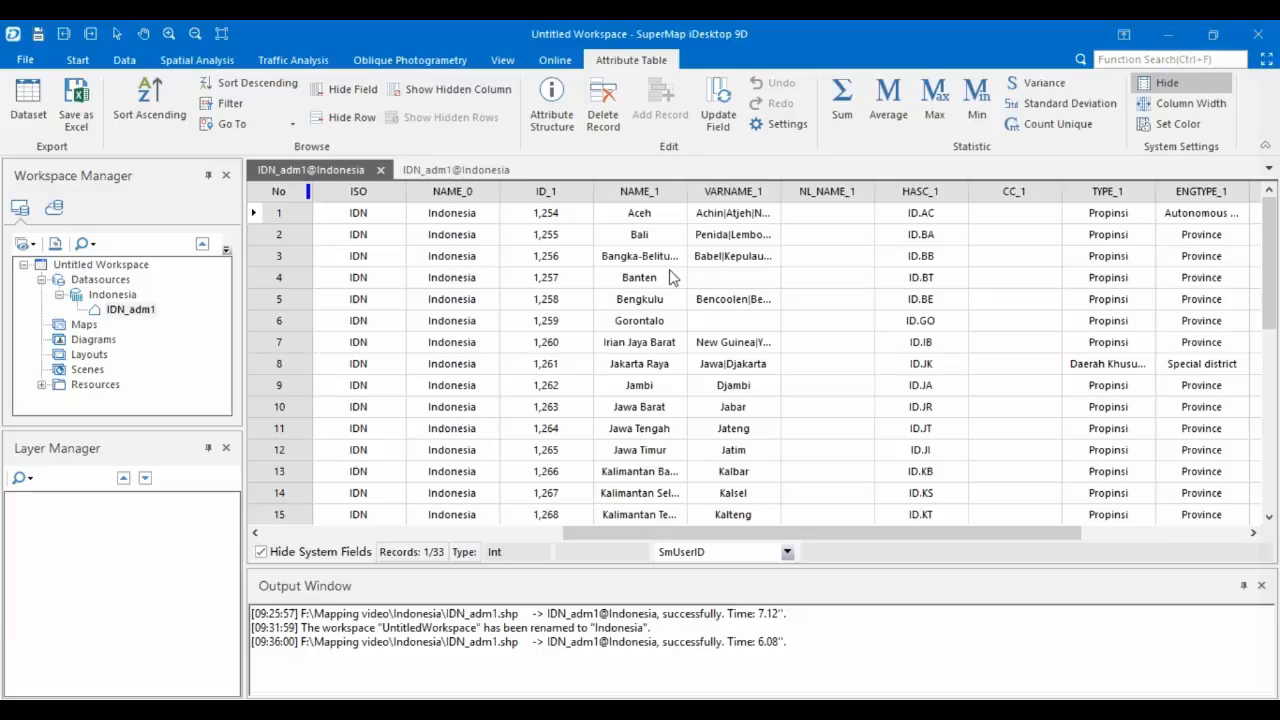
click(645, 194)
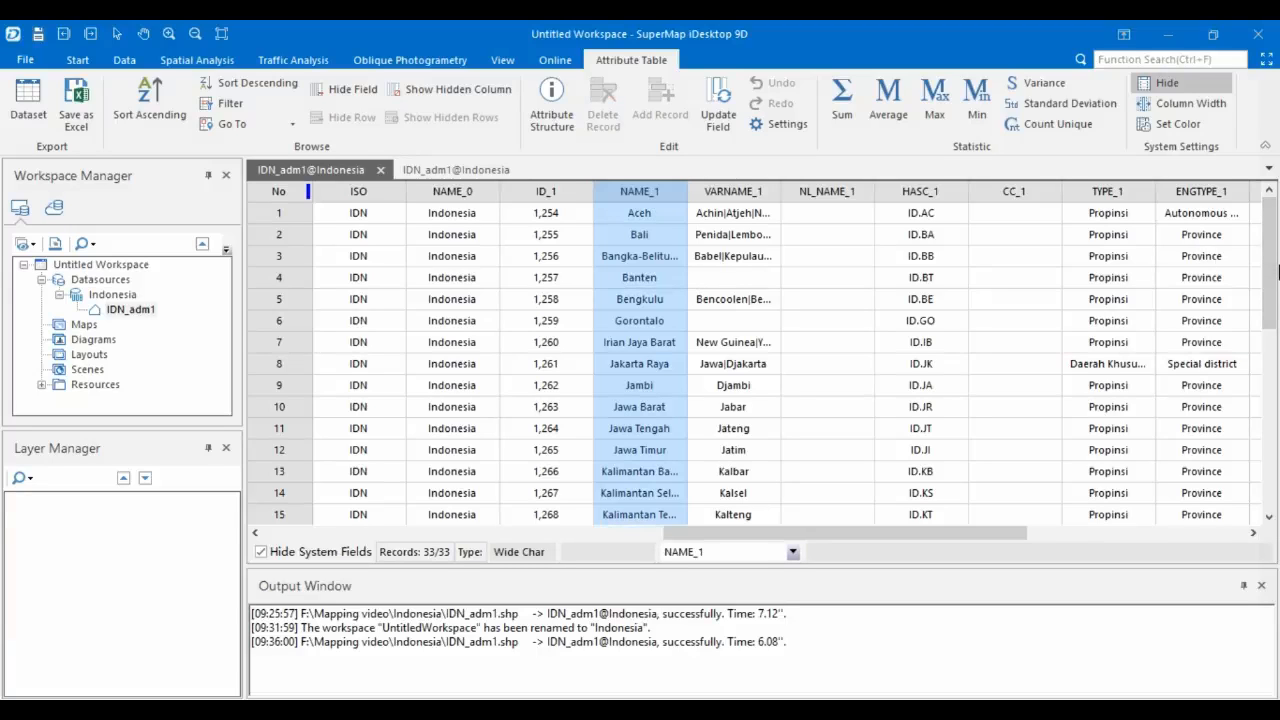
mouse_move(1274, 294)
mouse_down()
mouse_move(1270, 394)
mouse_move(1265, 274)
mouse_up()
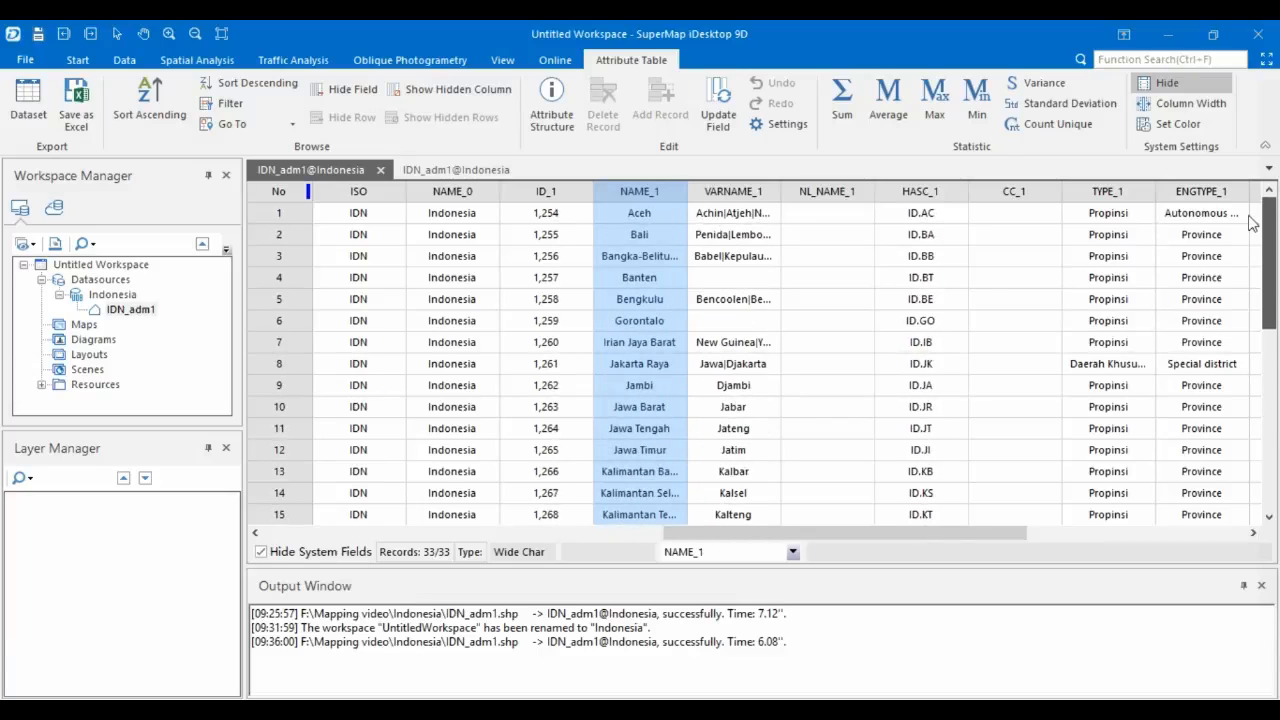
- Create a unique values thematic map from the IDN_adm1@Indonesia layer in the map window
click(458, 172)
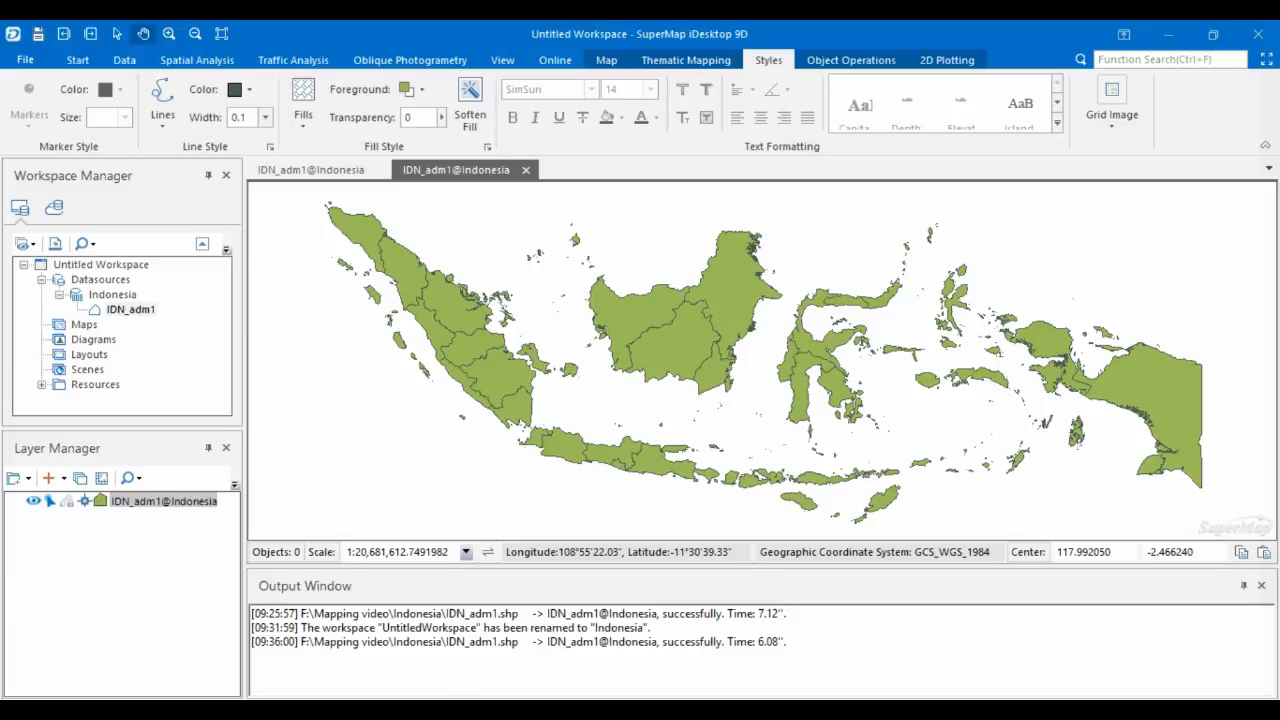
click(168, 510)
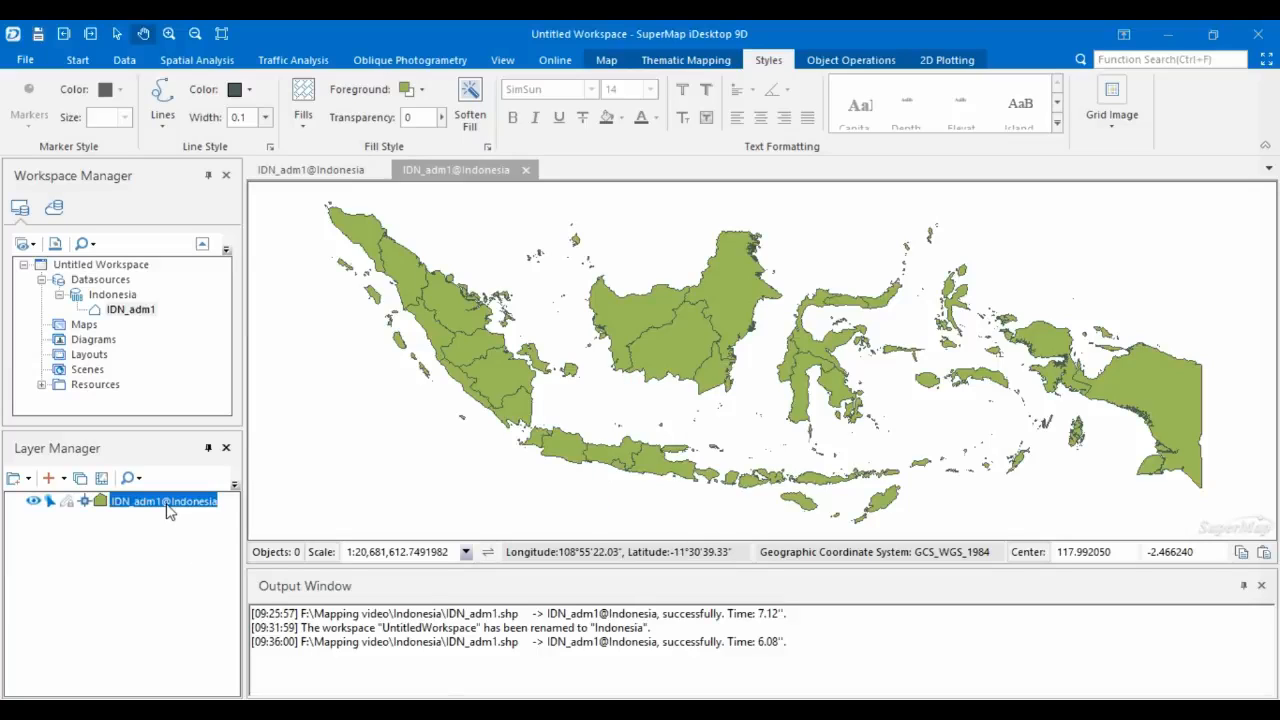
click(690, 60)
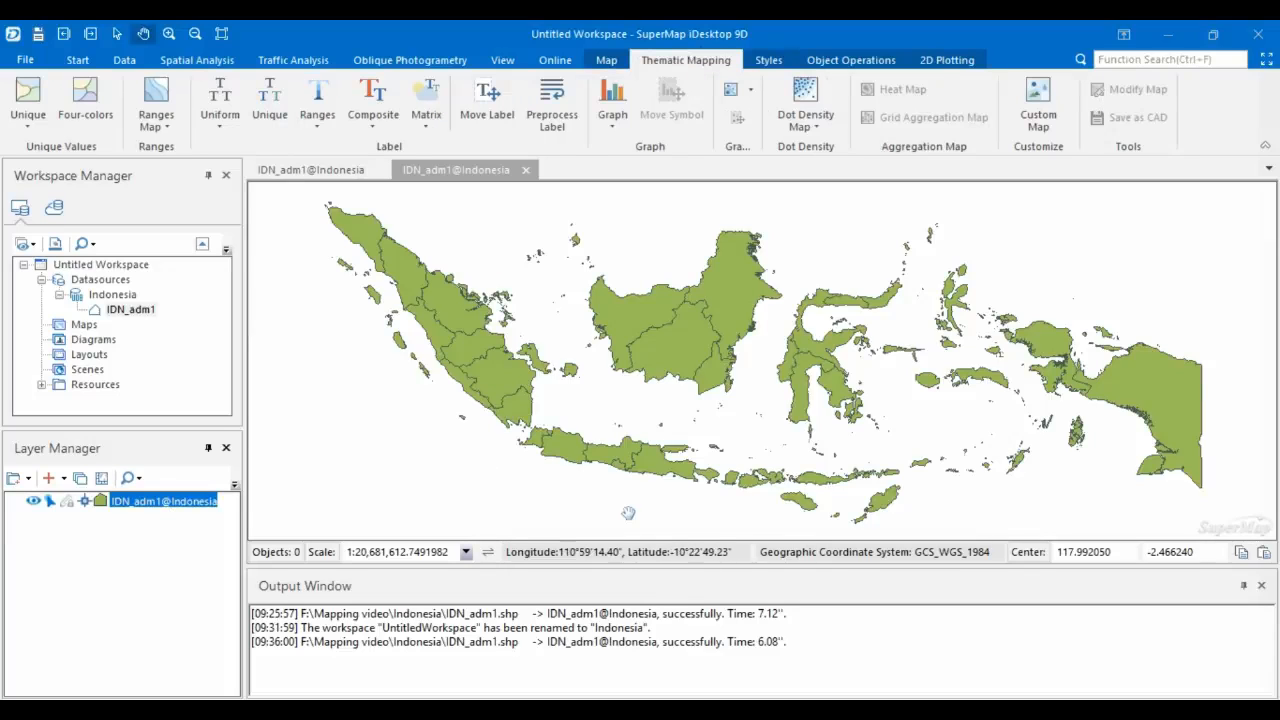
click(28, 98)
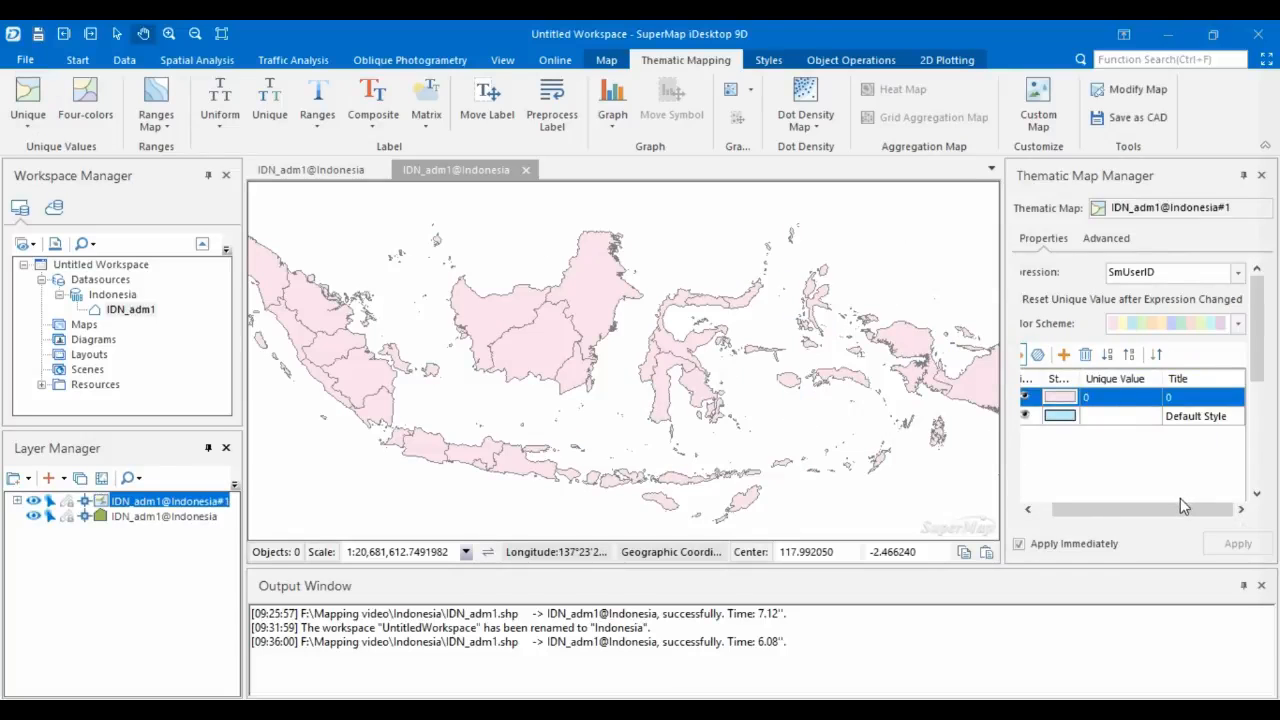
drag(1180, 505, 1205, 512)
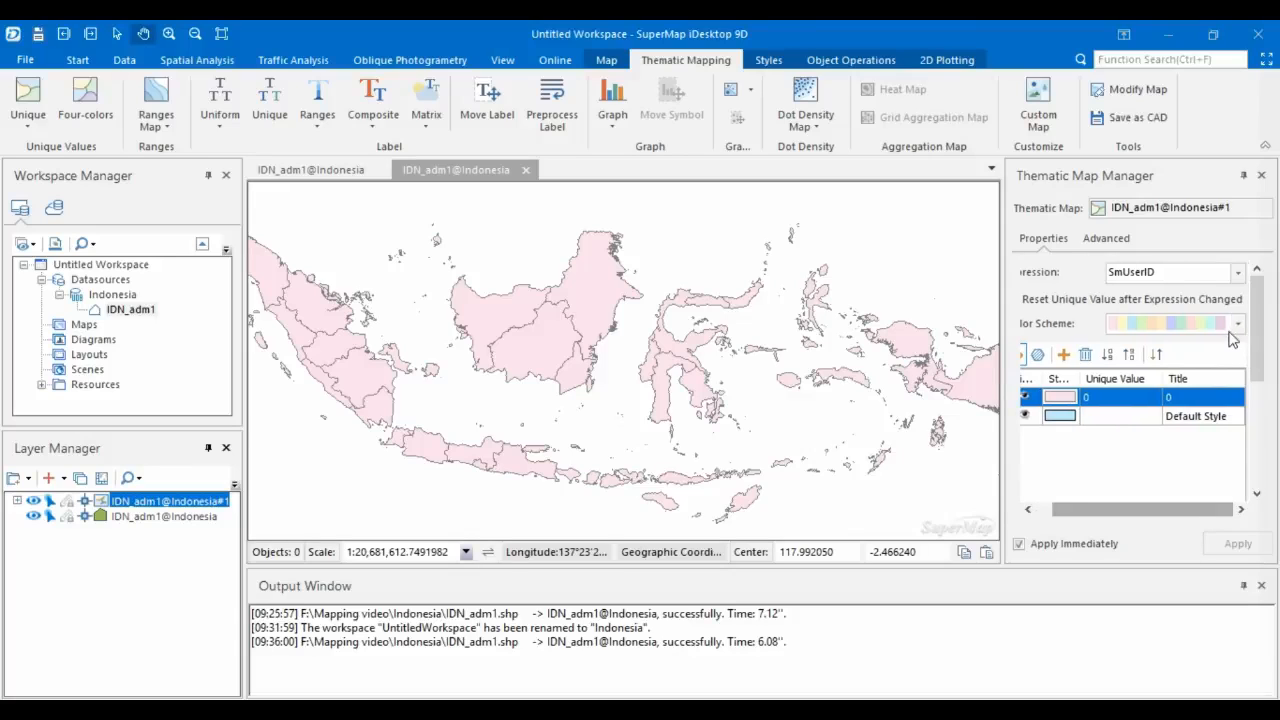
- Check the NAME_1 field in the attribute table and set the unique values map's expression to NAME_1
click(1238, 277)
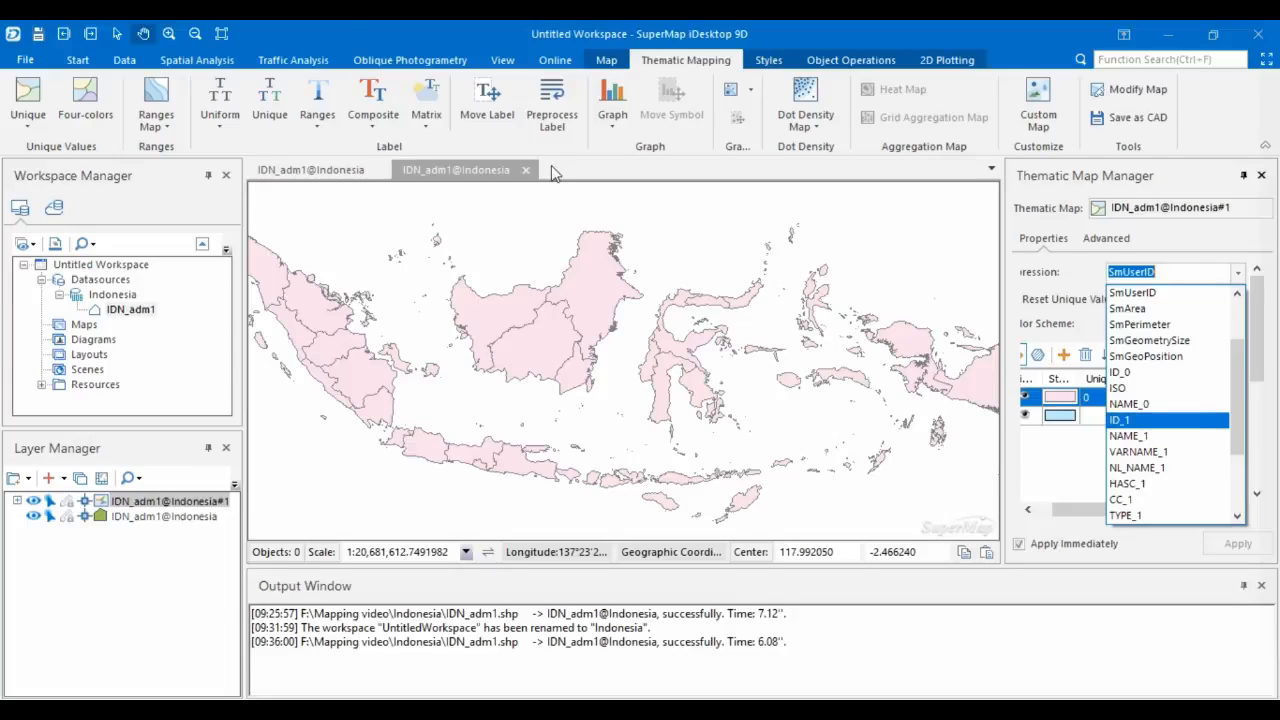
click(349, 172)
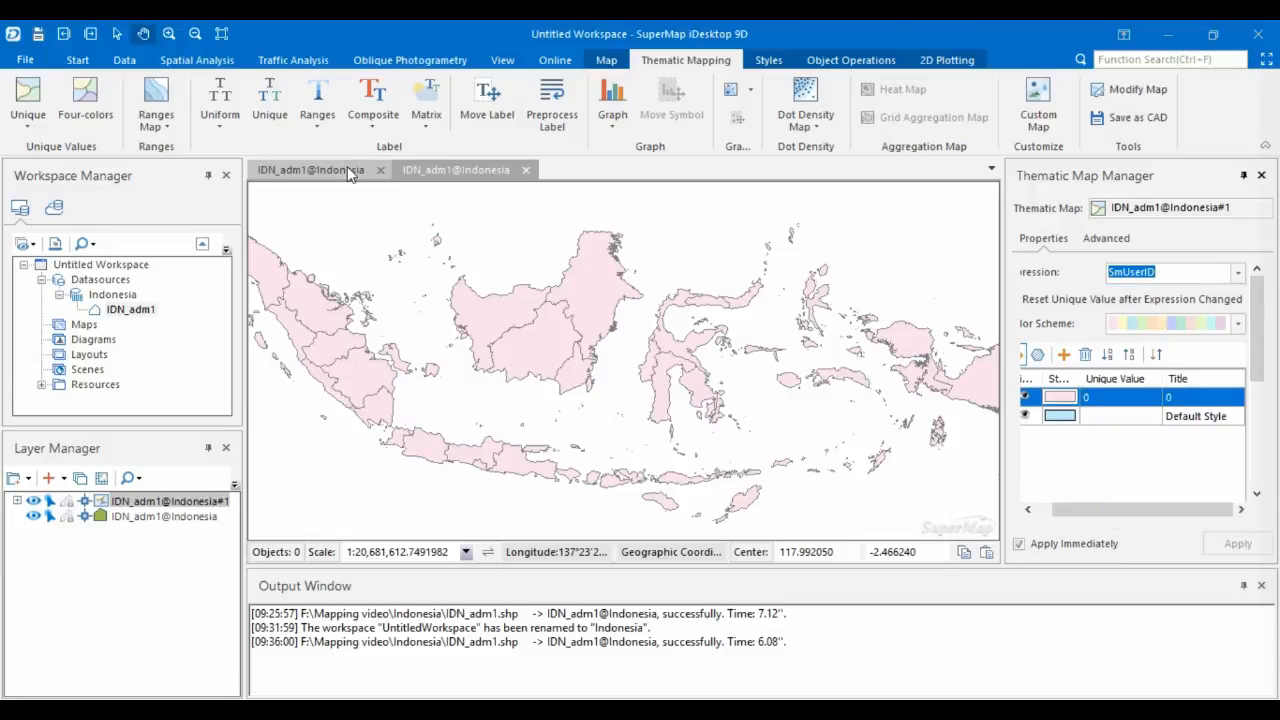
click(347, 168)
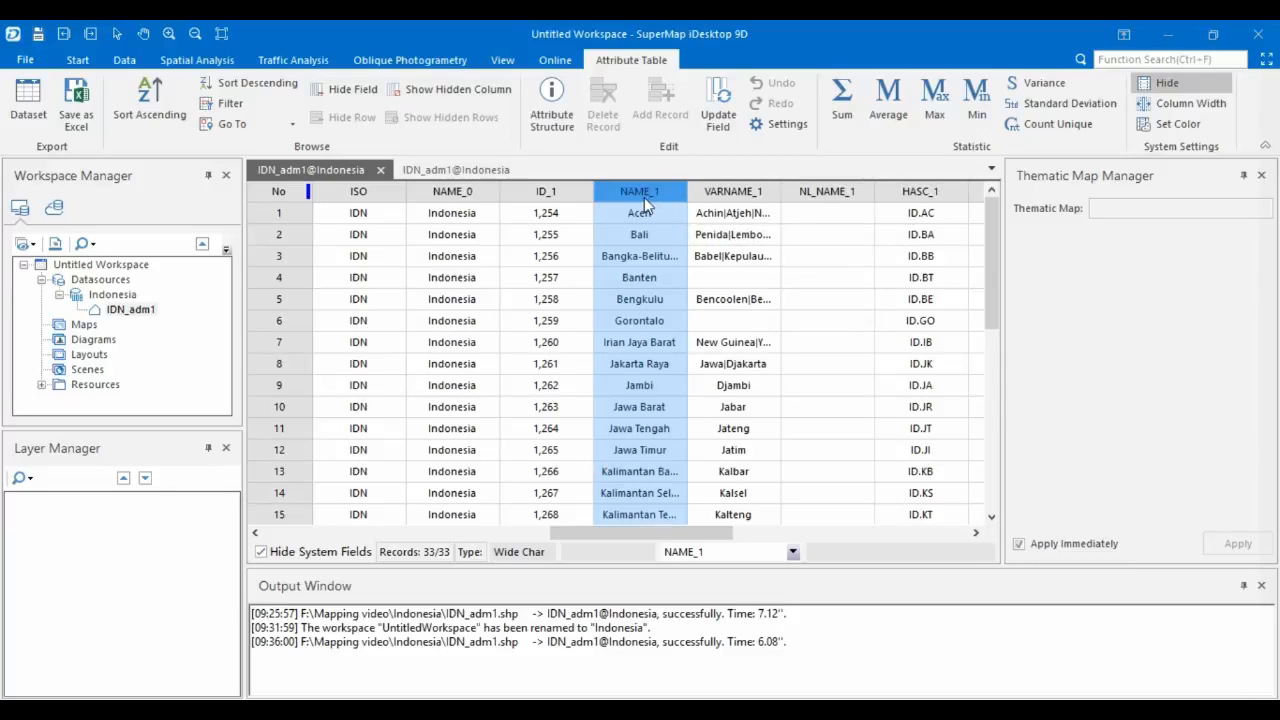
click(474, 169)
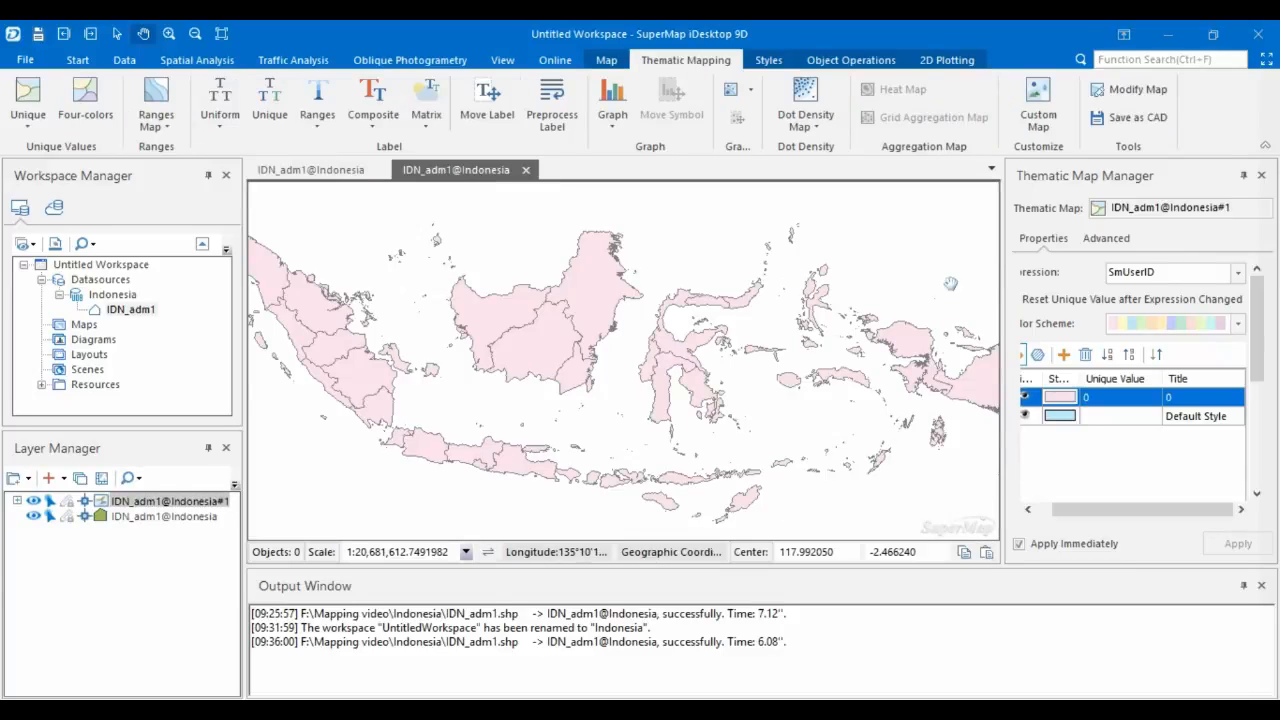
click(1238, 276)
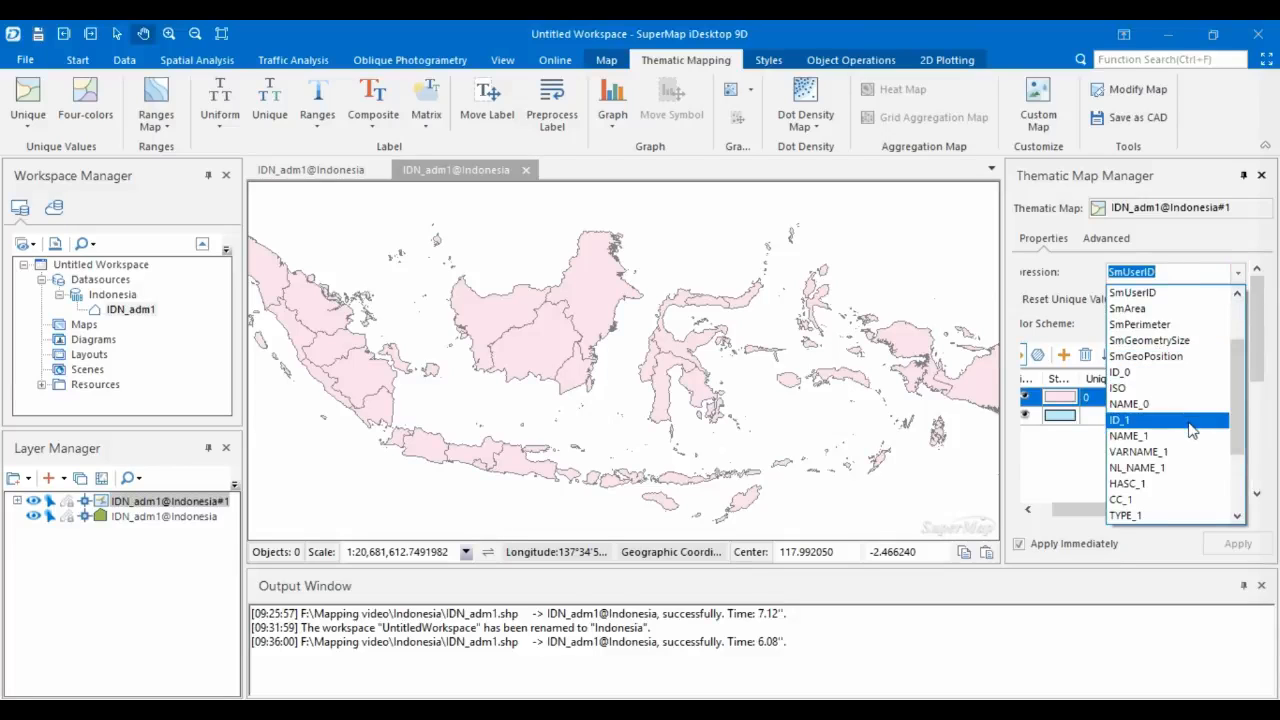
click(1168, 437)
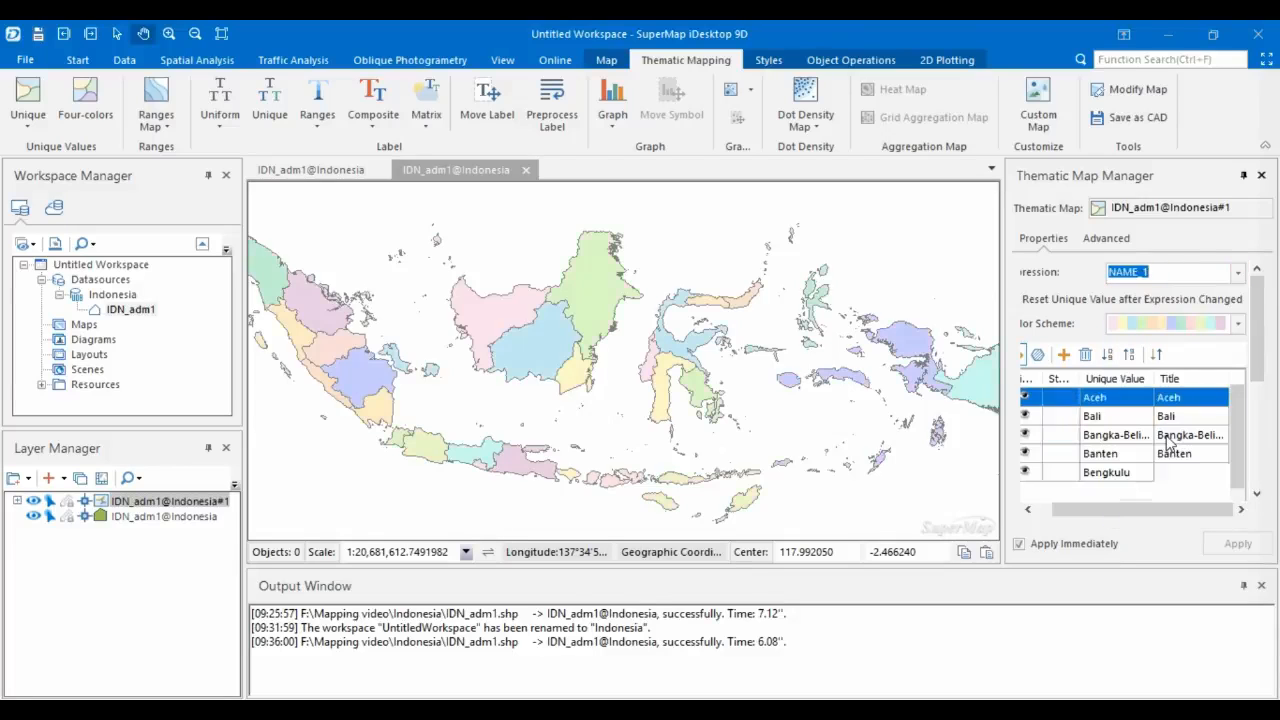
- Apply the LE_Draw color scheme to the unique values map of the provinces
click(1170, 440)
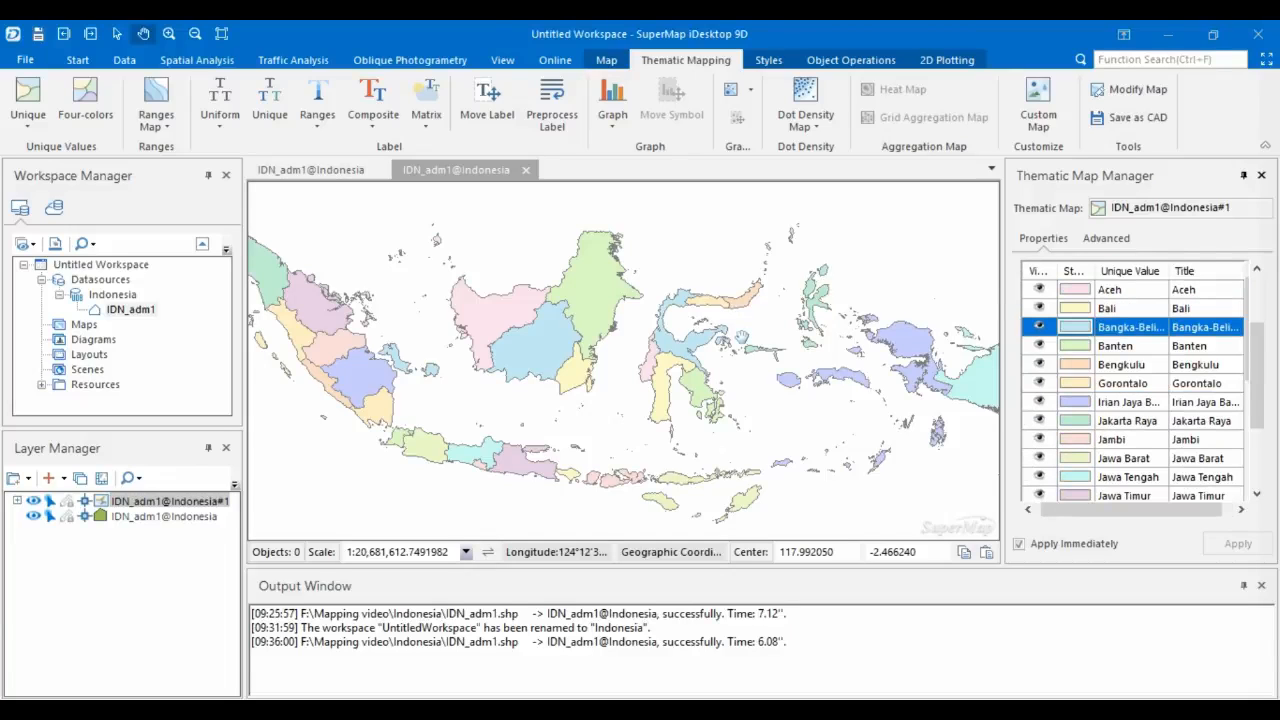
drag(1256, 395, 1253, 305)
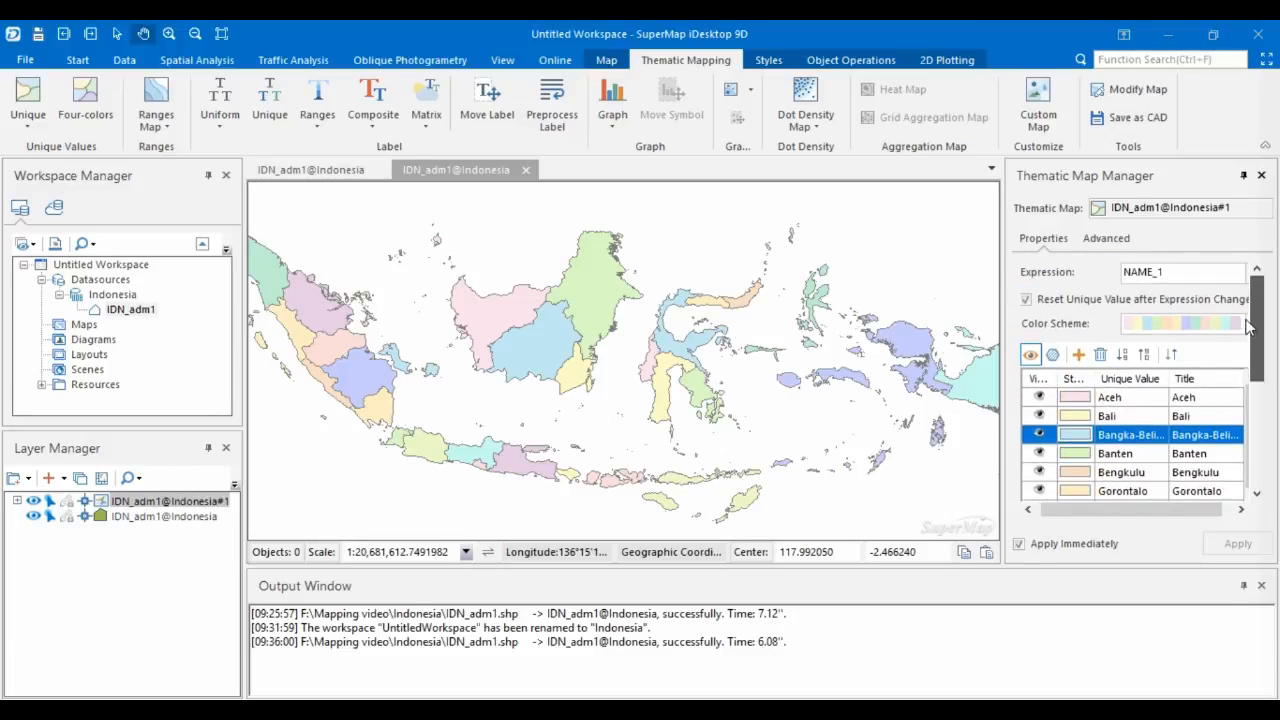
click(1189, 325)
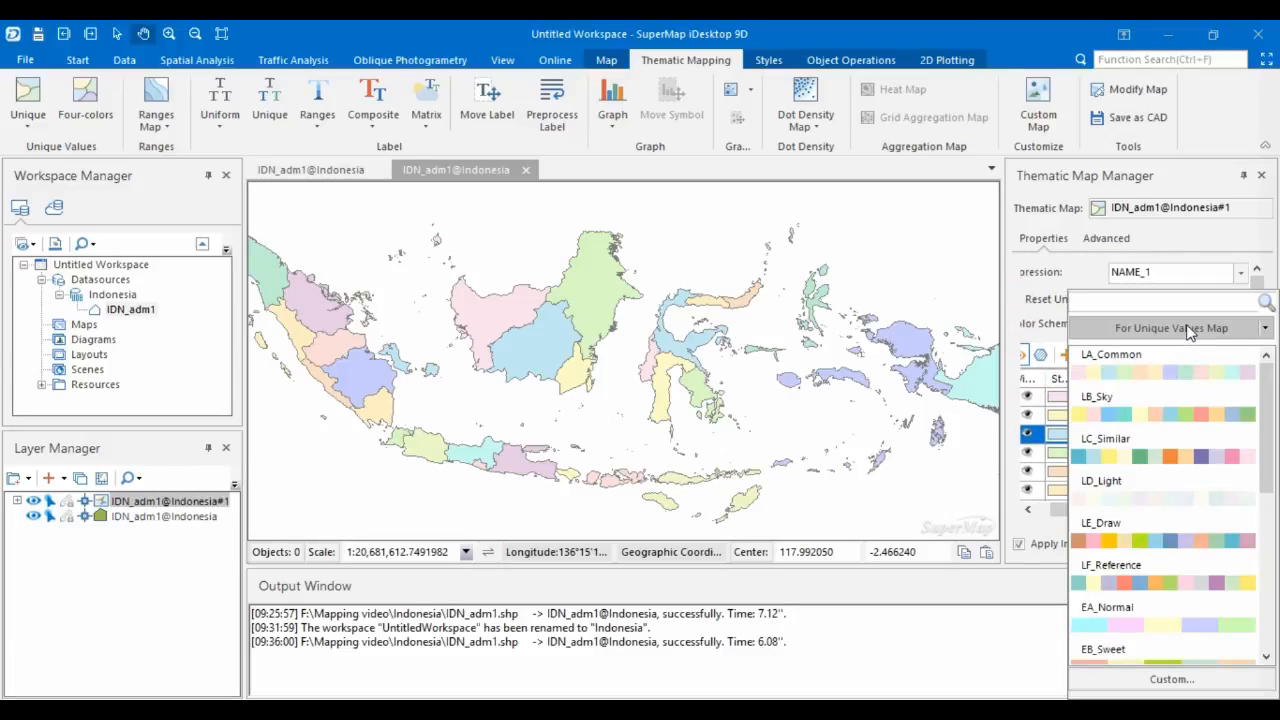
click(1131, 545)
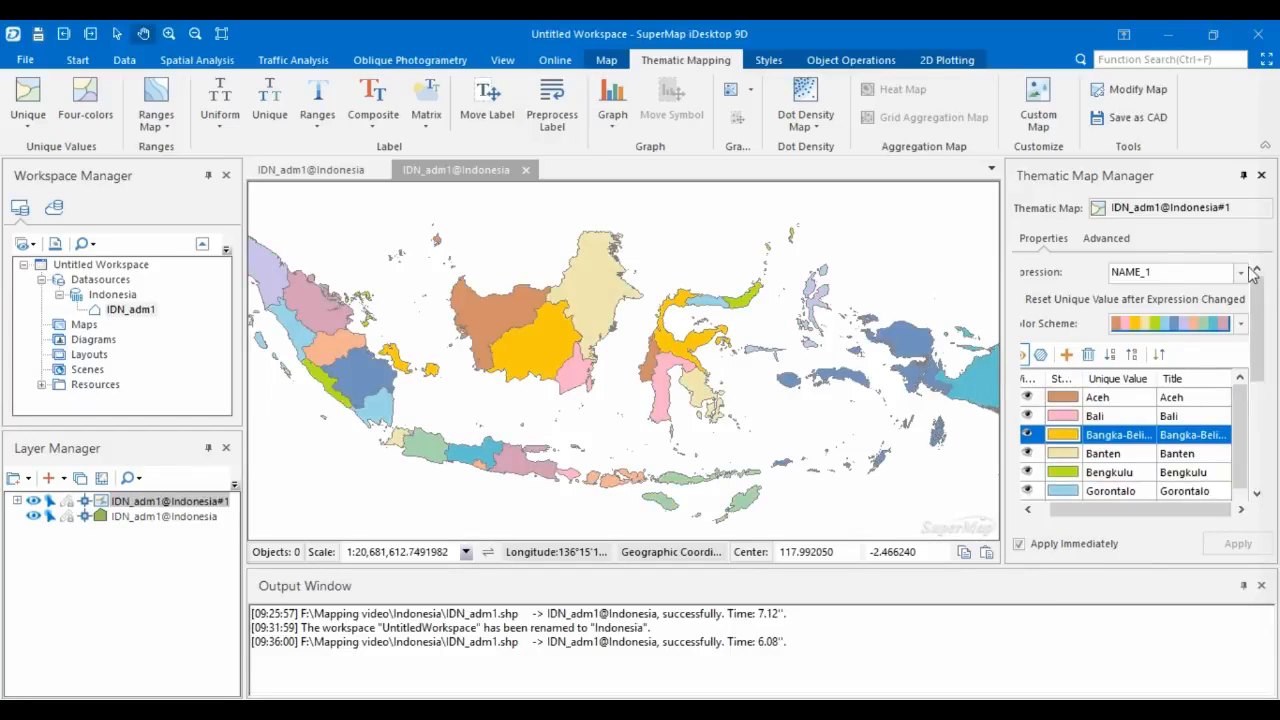
- Create a uniform label map from the IDN_adm1@Indonesia layer and set its label expression to NAME_1
click(1262, 176)
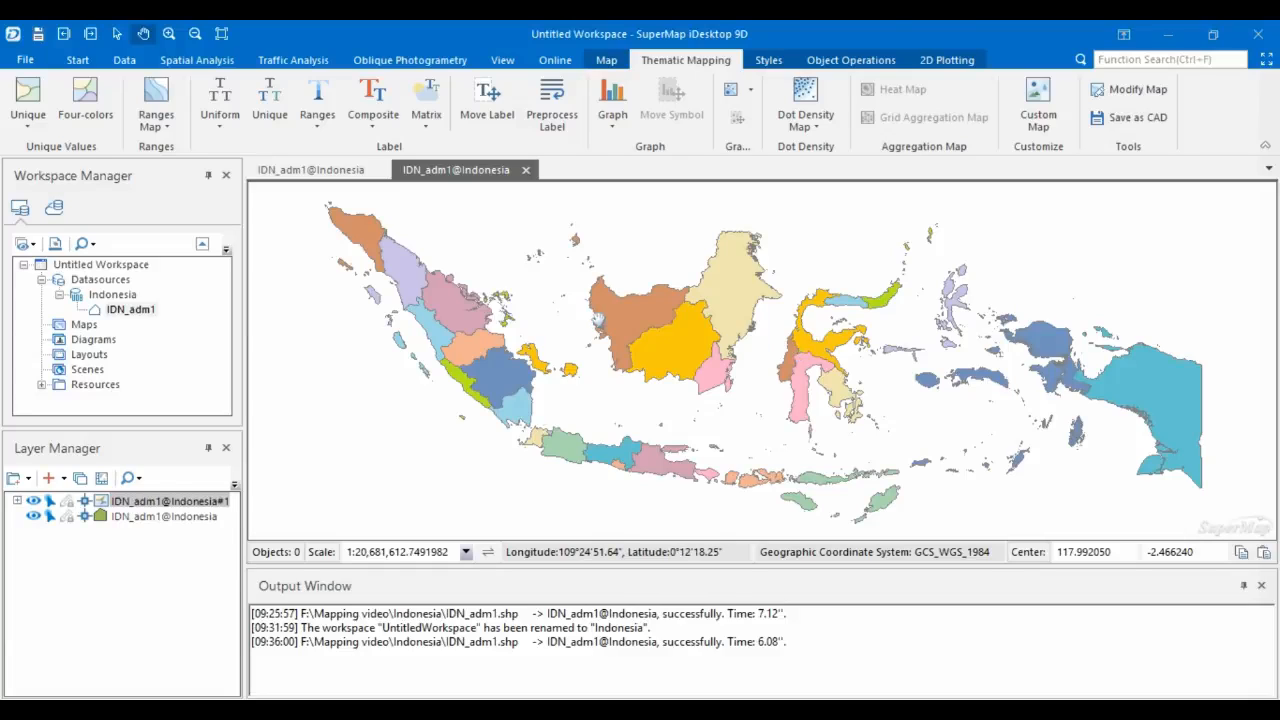
click(196, 520)
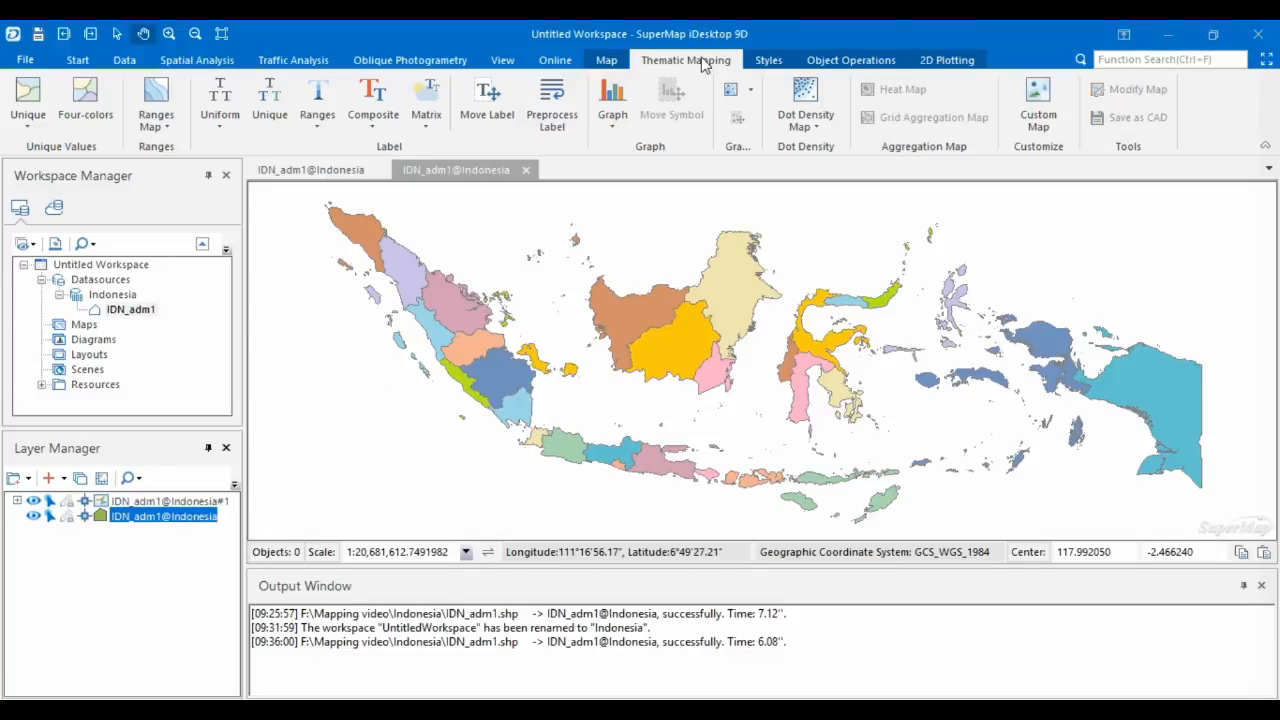
click(222, 100)
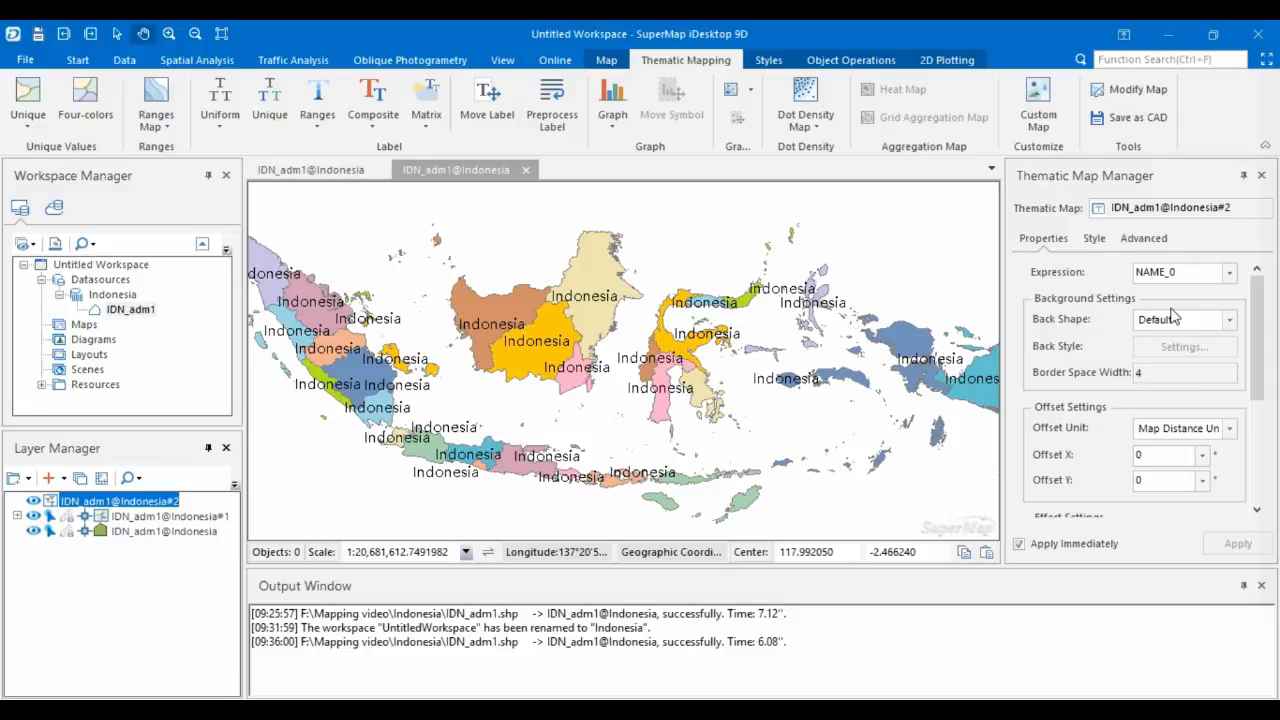
click(1230, 276)
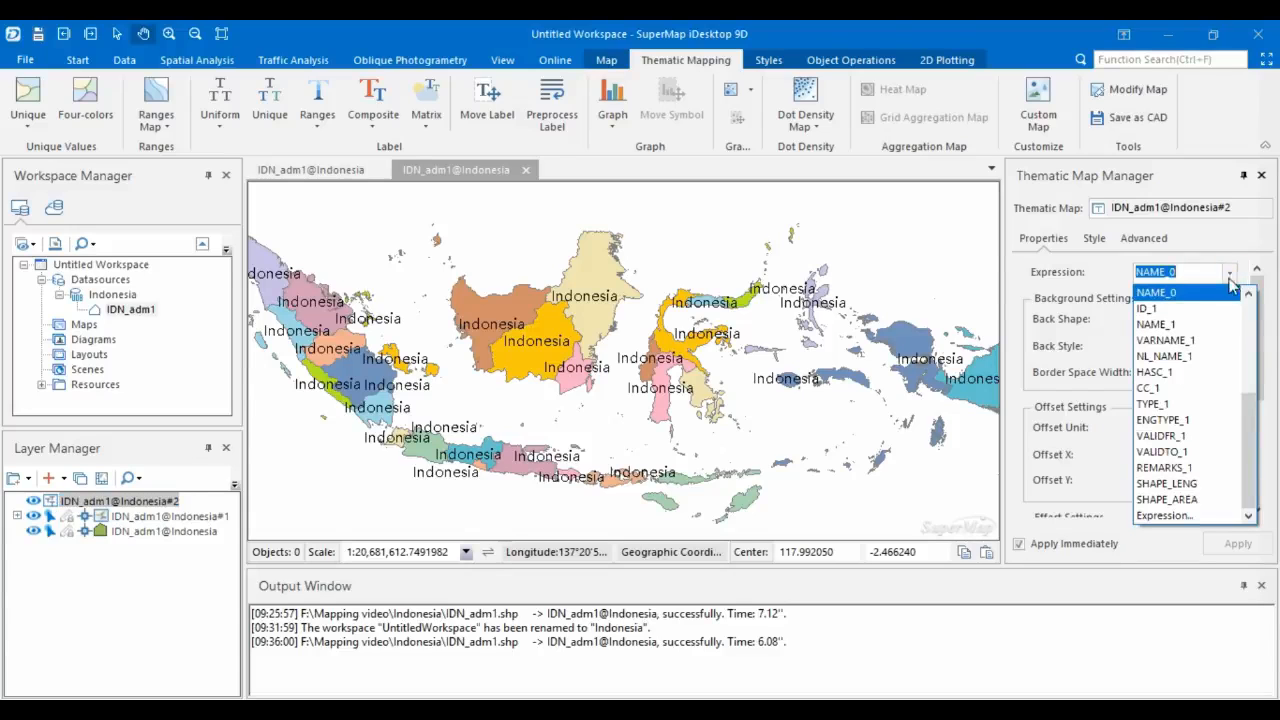
click(1162, 325)
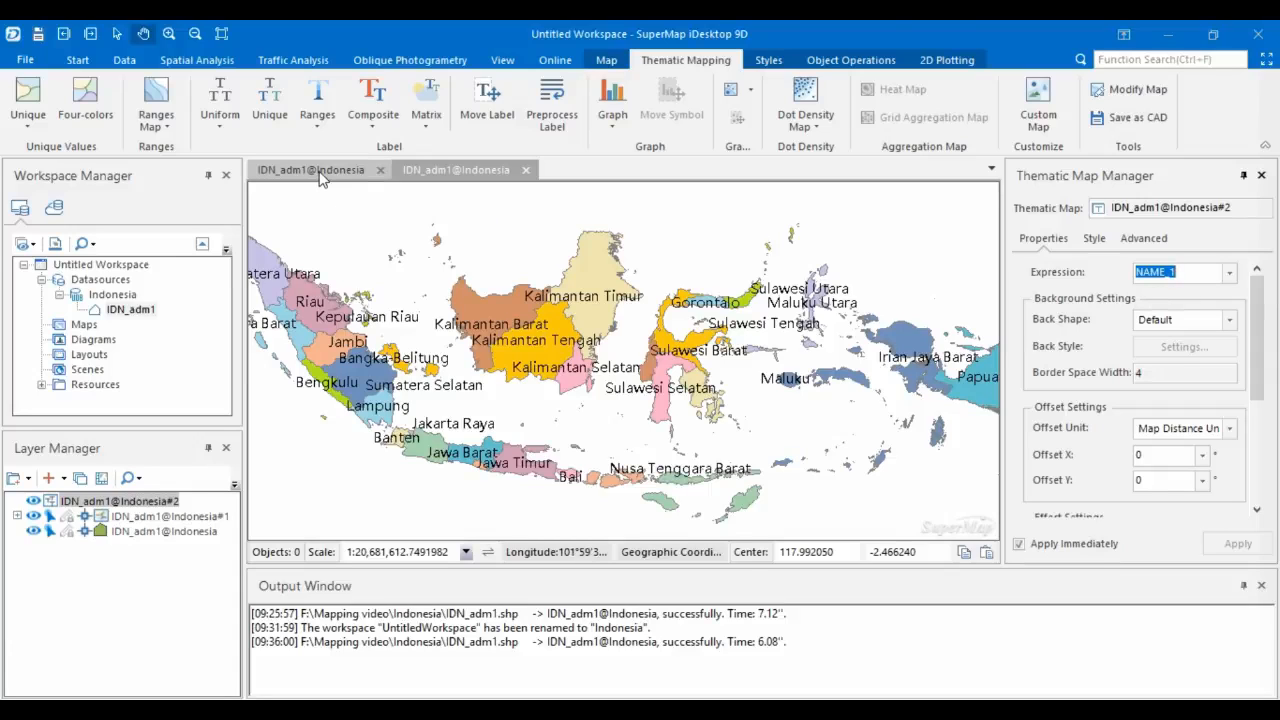
- Compare the province labels with the NAME_1 column in the attribute table, then return to the map and close the thematic map settings
click(320, 172)
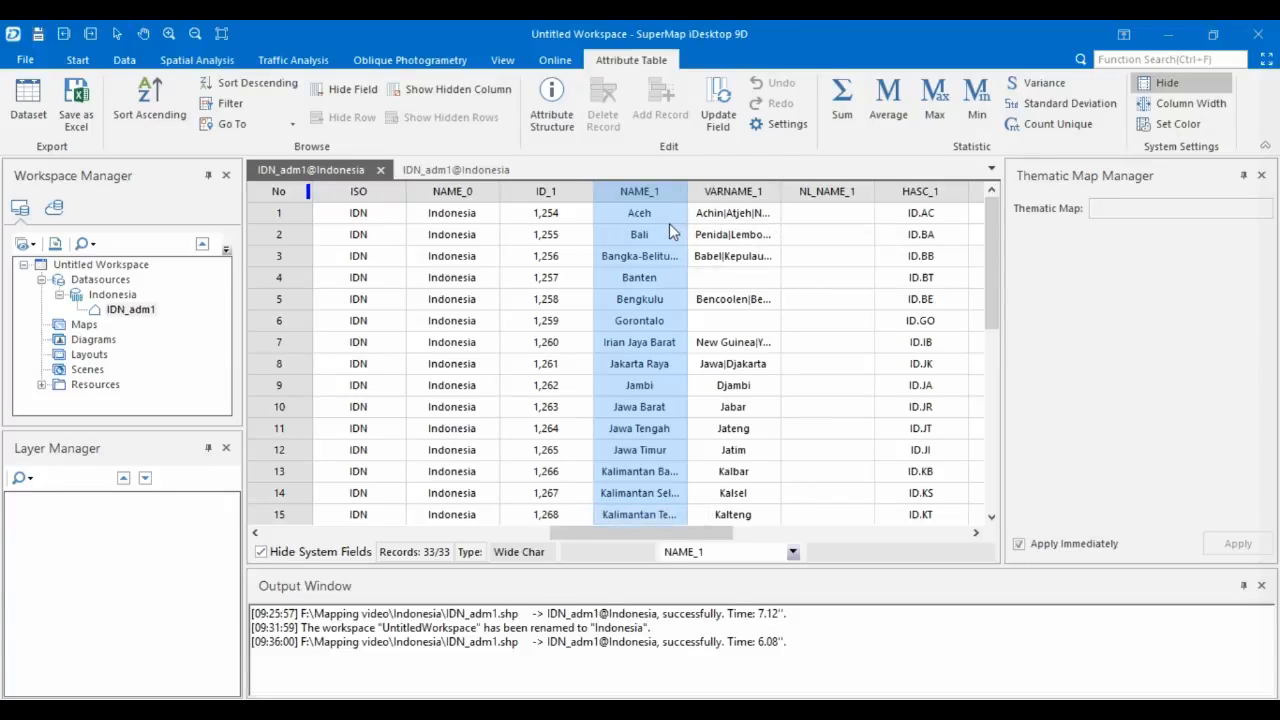
click(462, 171)
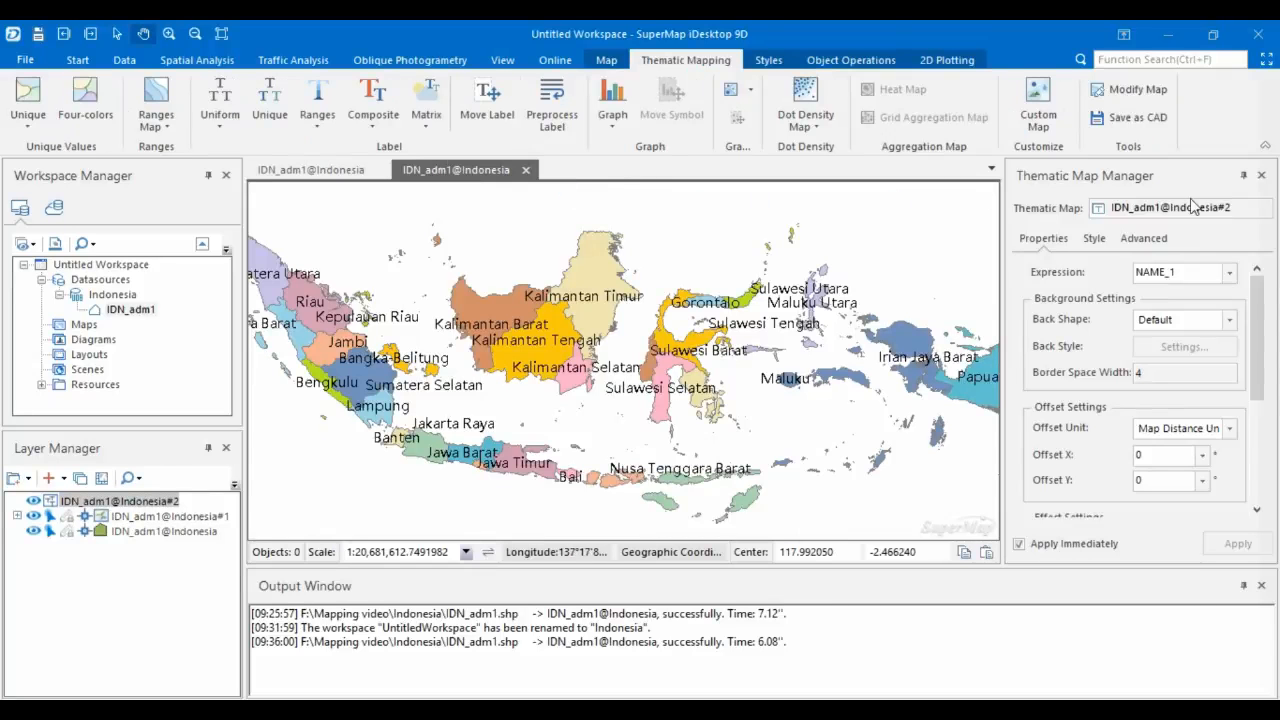
click(1261, 175)
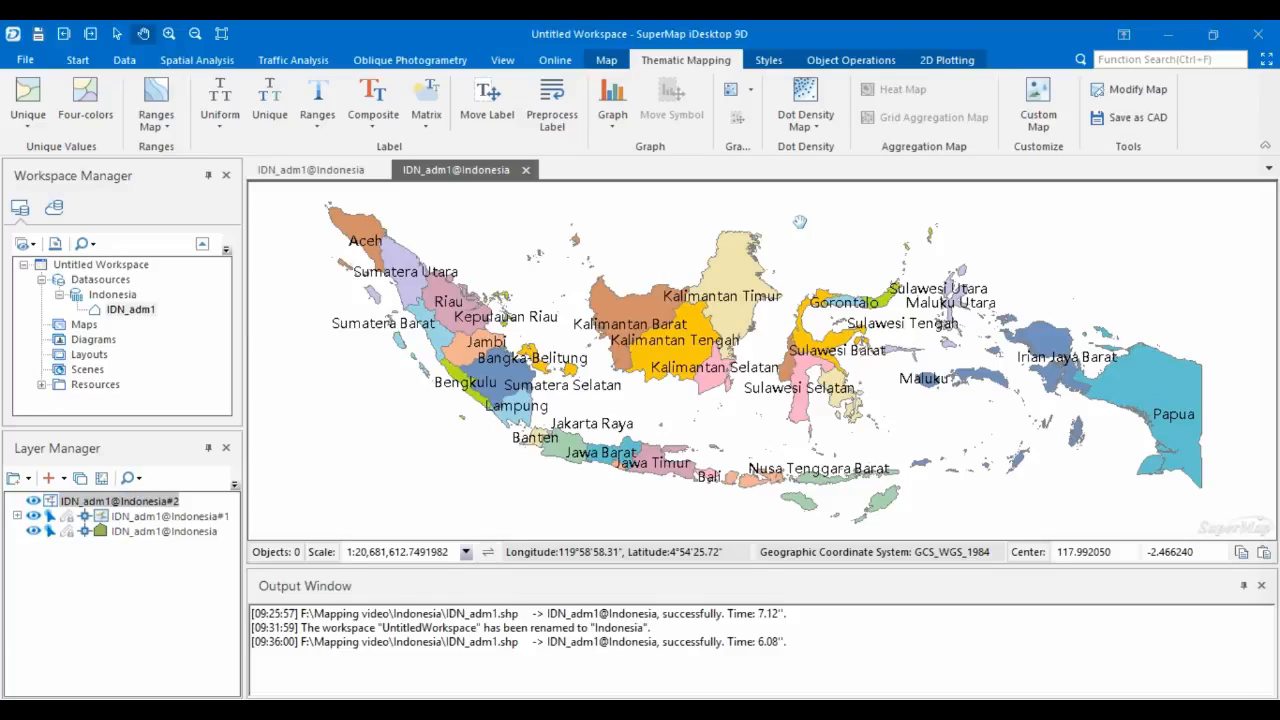
- Save the labeled province map in the workspace under the name Indonesia
right_click(389, 477)
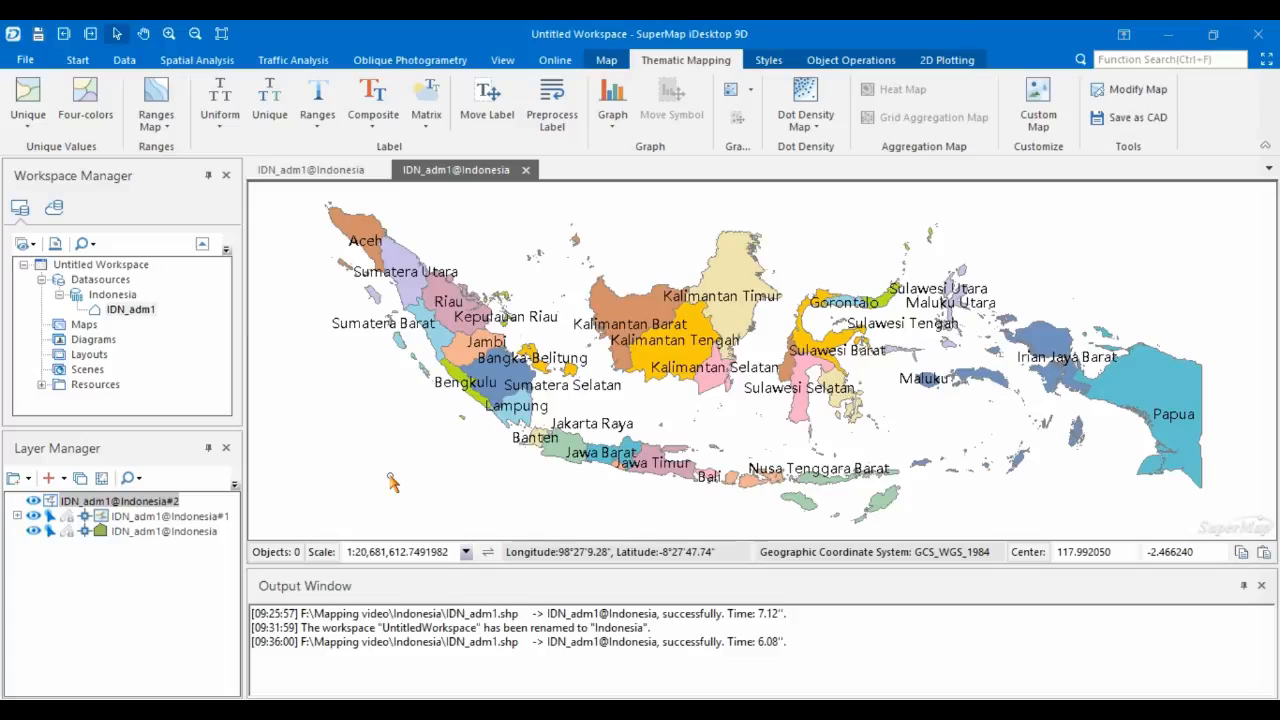
right_click(391, 481)
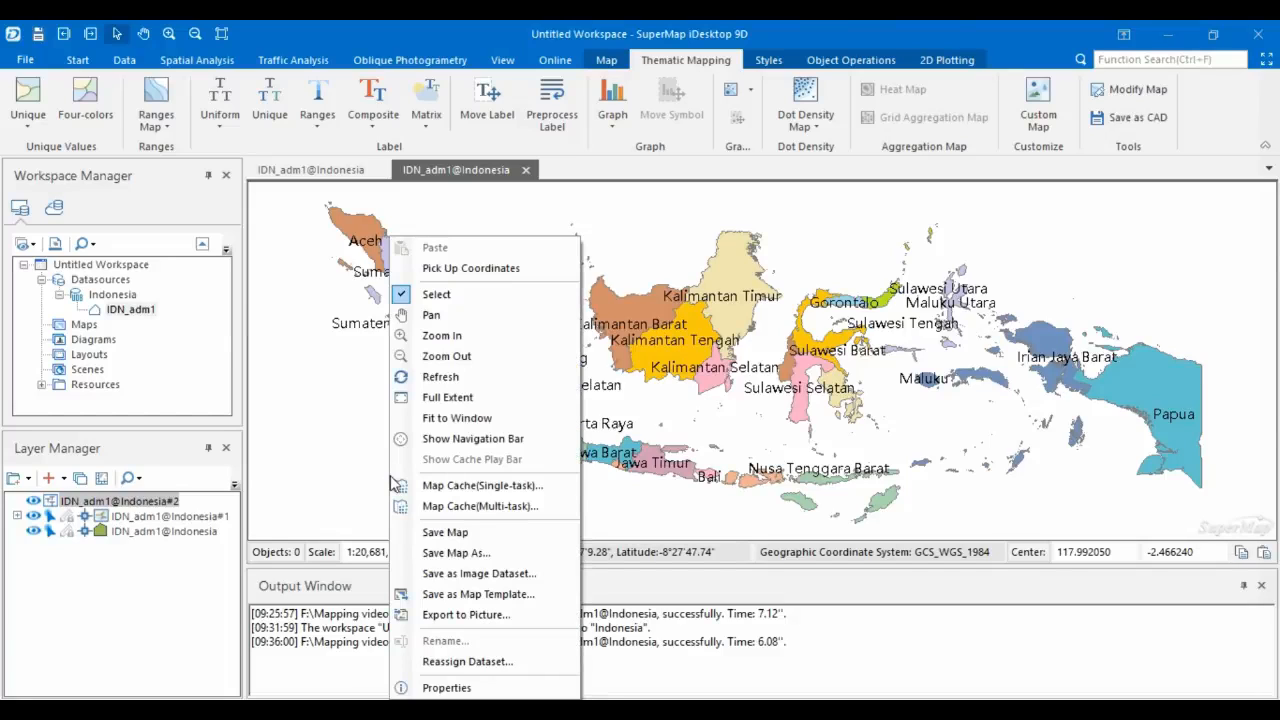
click(452, 553)
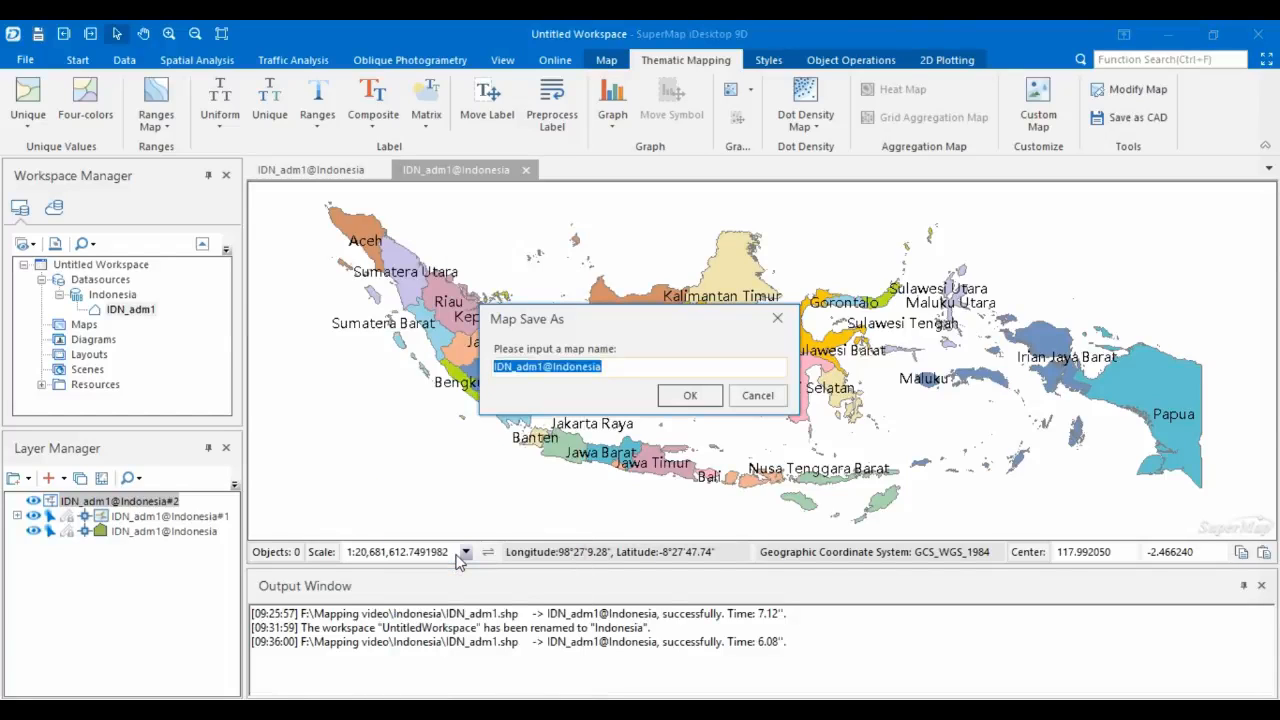
text(Indo)
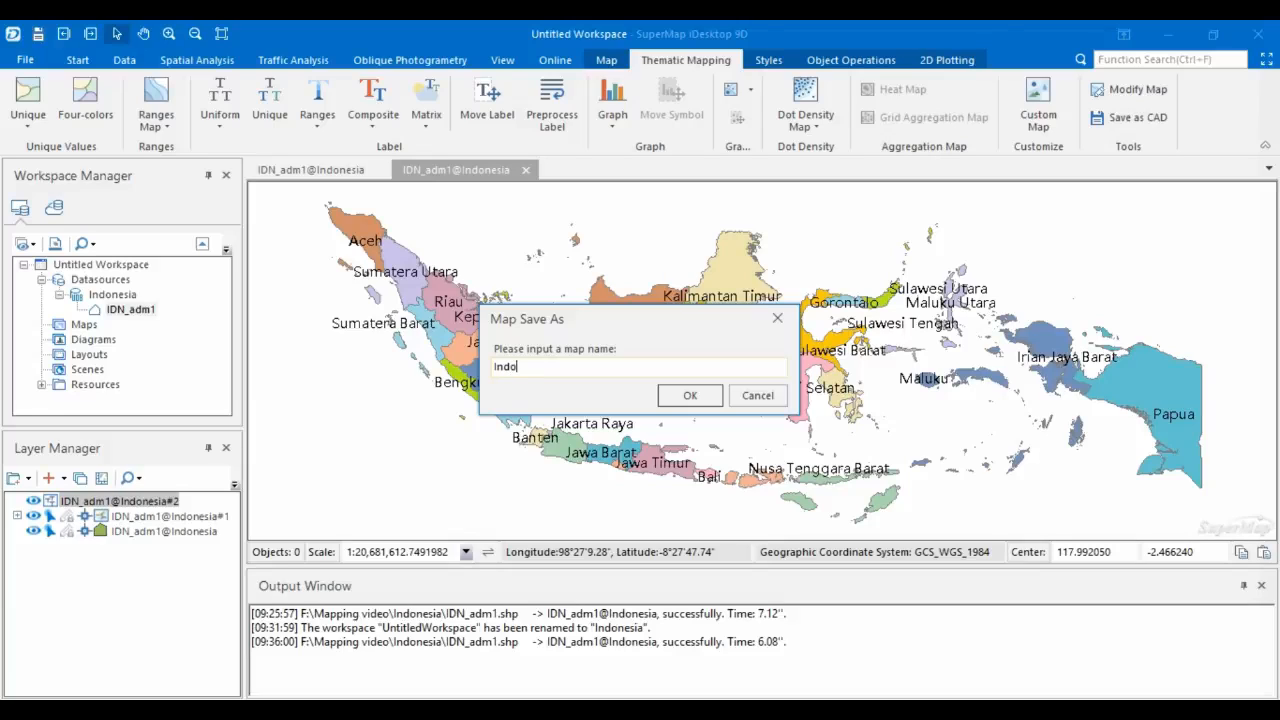
text(nesia)
click(690, 396)
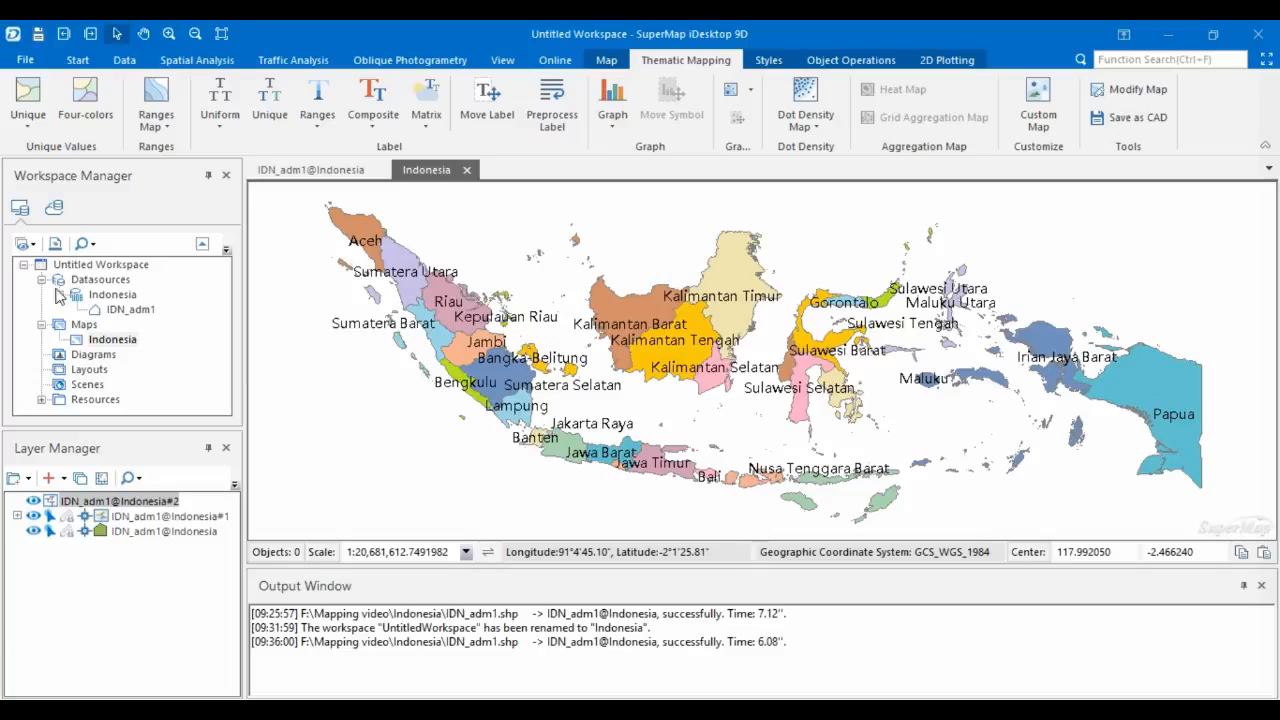
click(80, 340)
- Save the workspace as a file workspace named Indonesia in the Mapping video\Indonesia folder, without a password
click(123, 266)
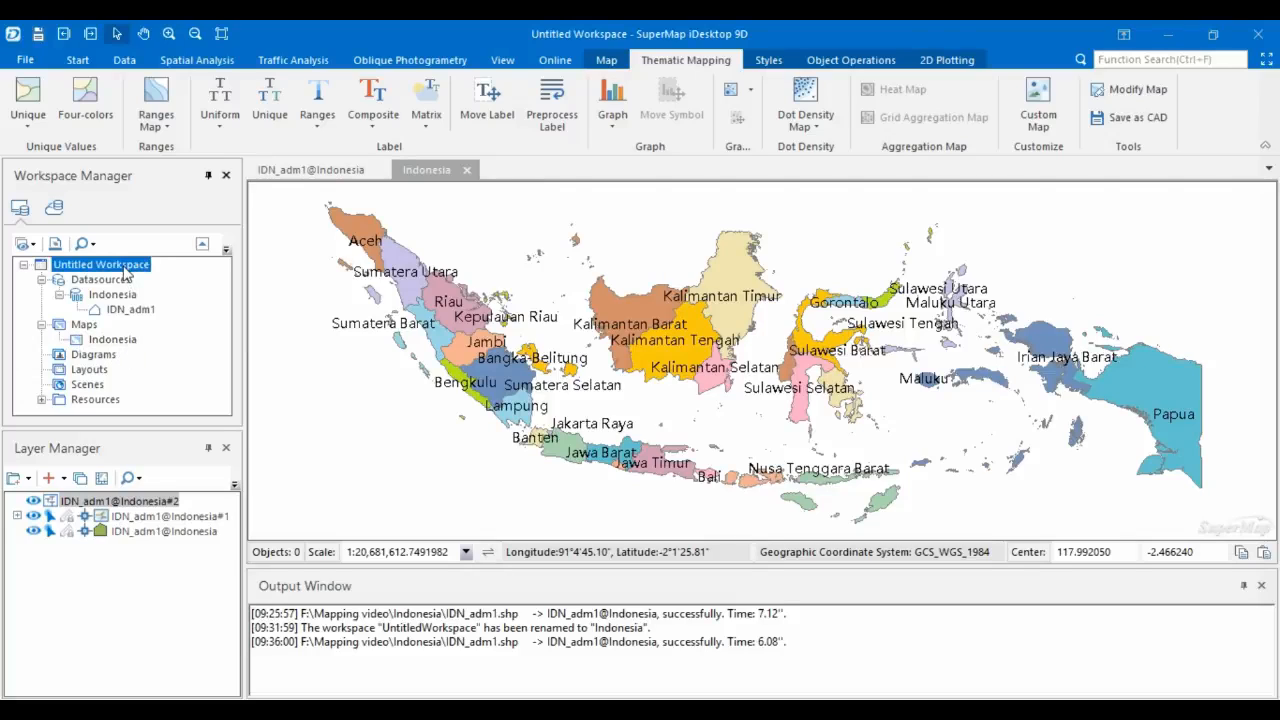
right_click(126, 270)
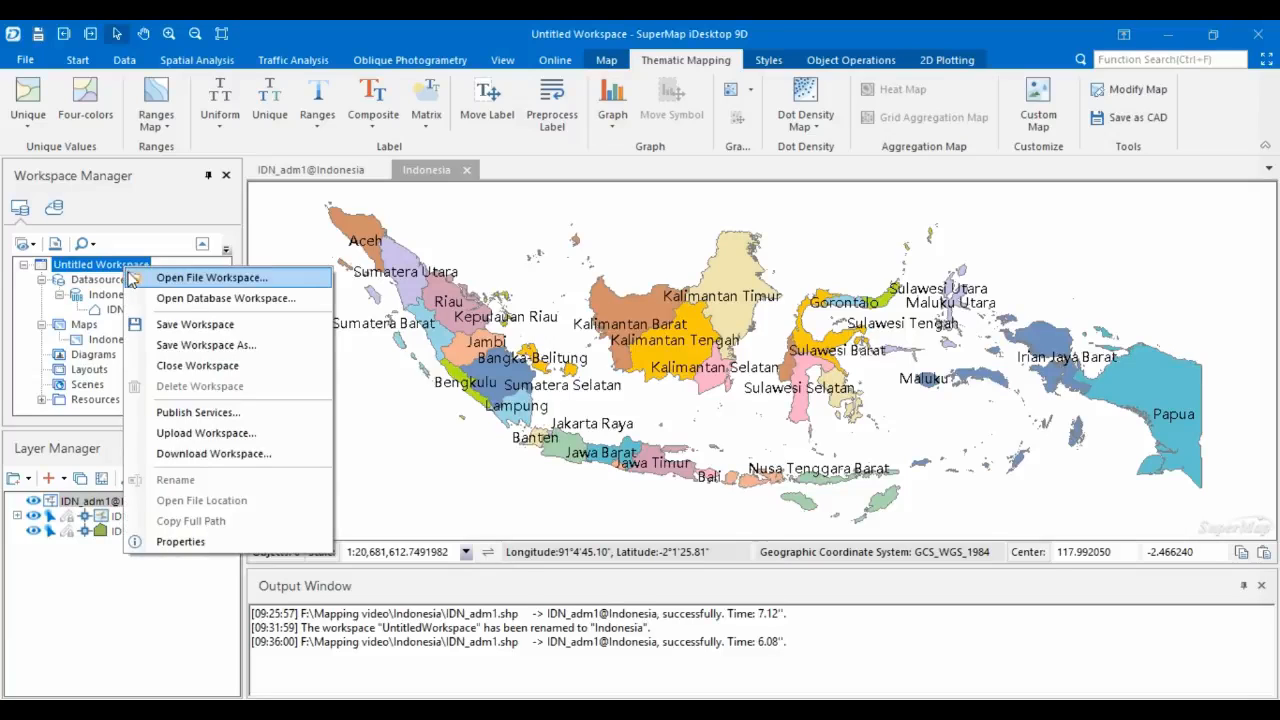
click(202, 348)
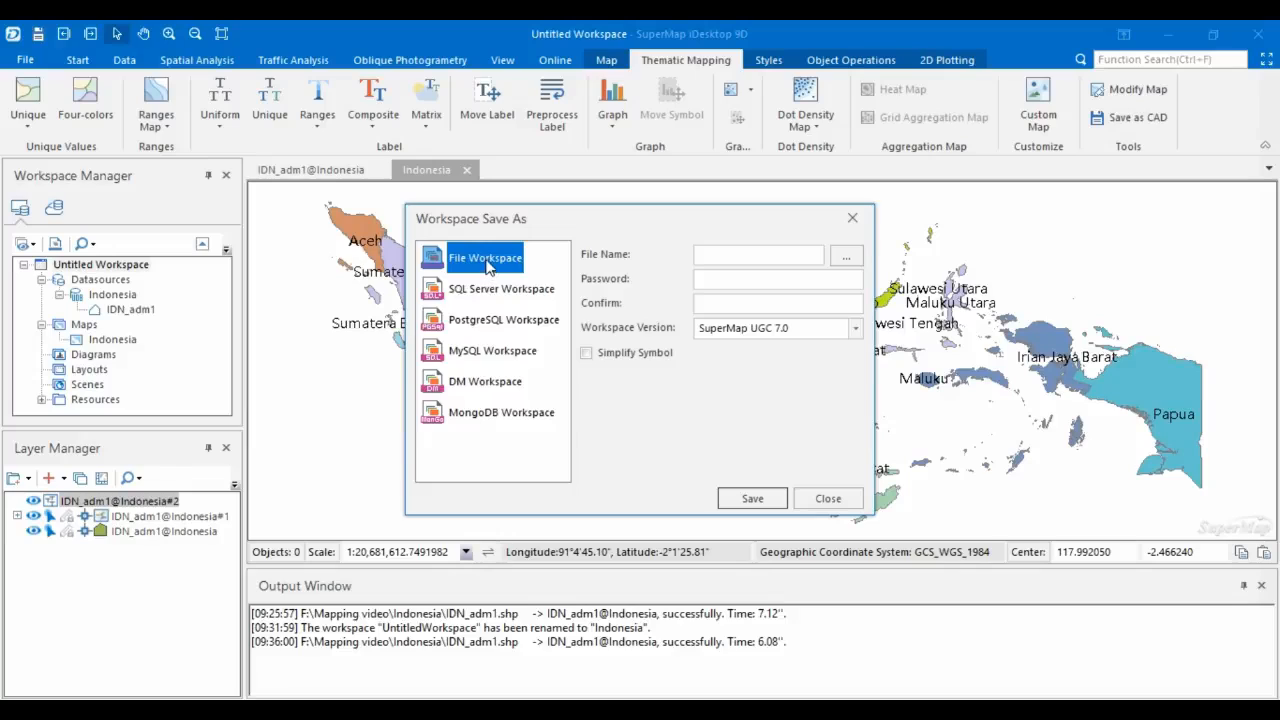
click(723, 254)
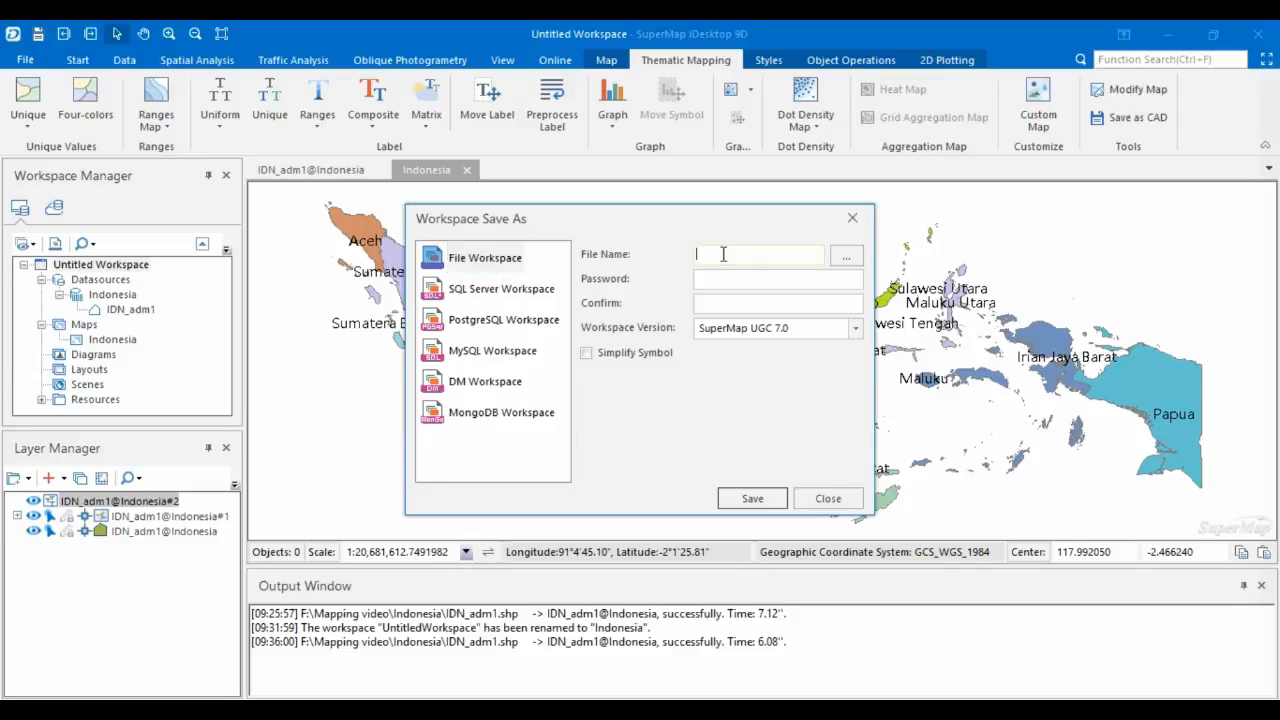
text(Indonesia)
click(846, 256)
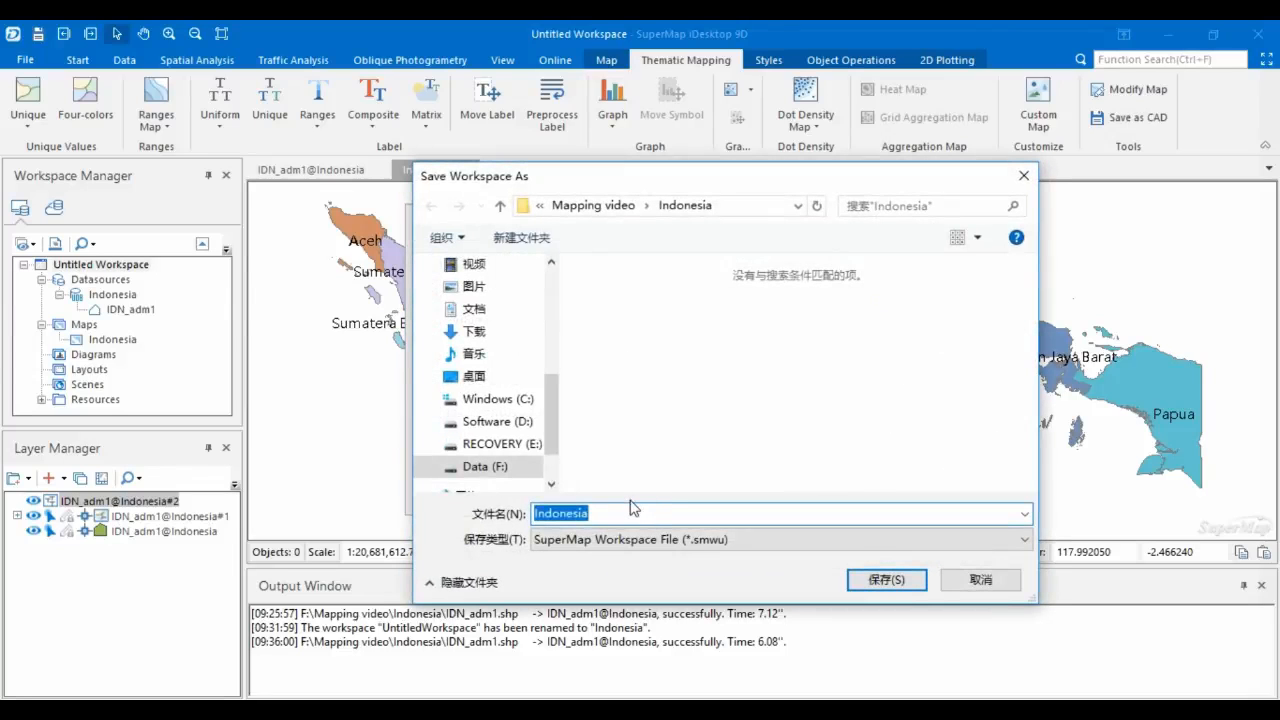
click(884, 580)
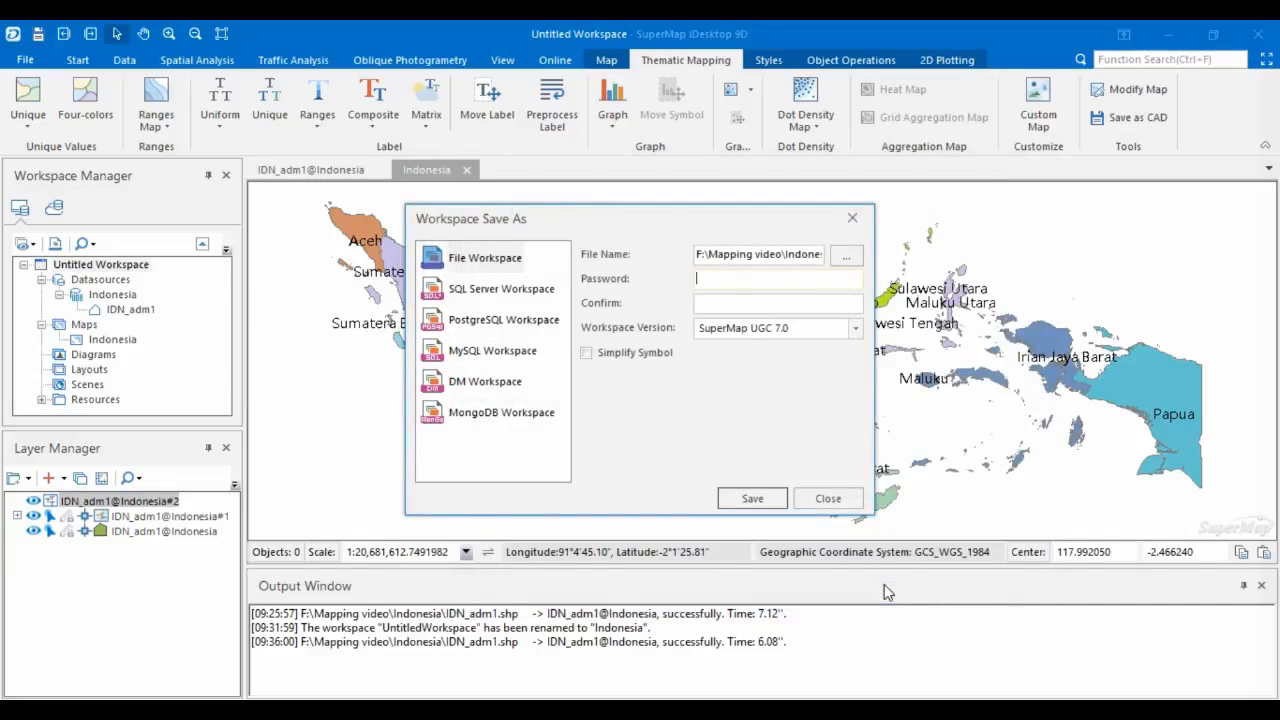
click(766, 500)
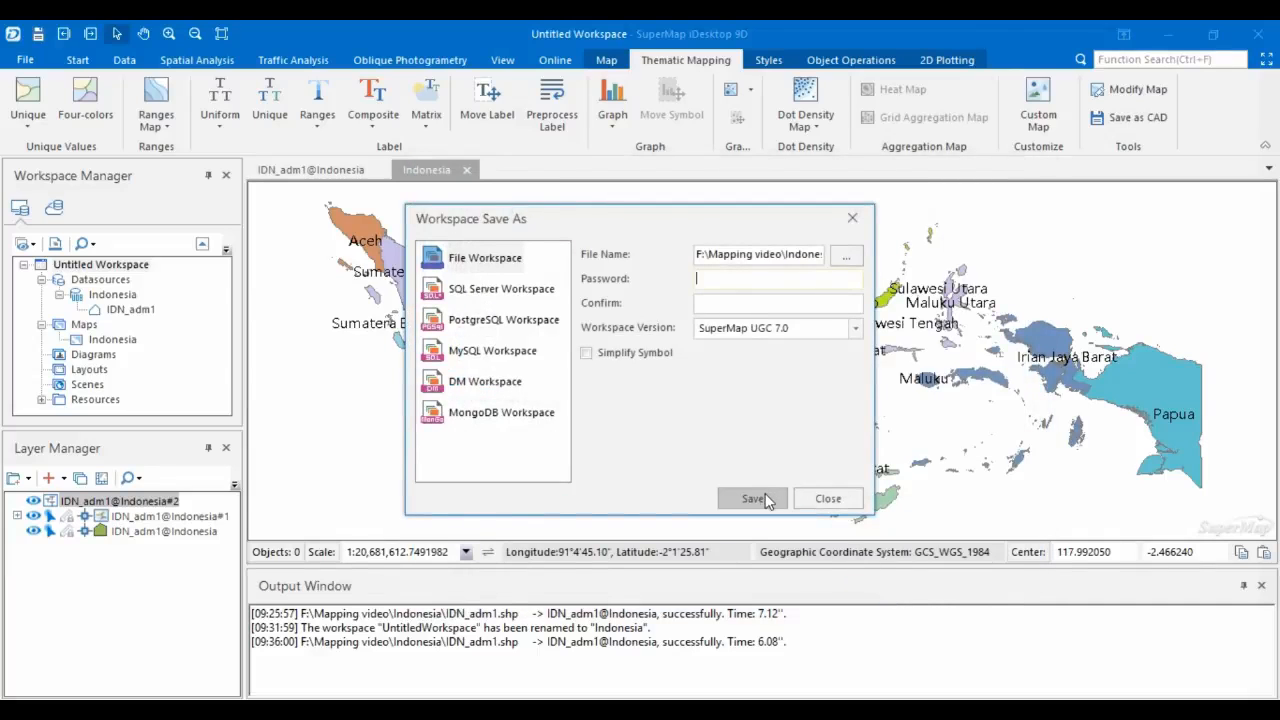
click(766, 500)
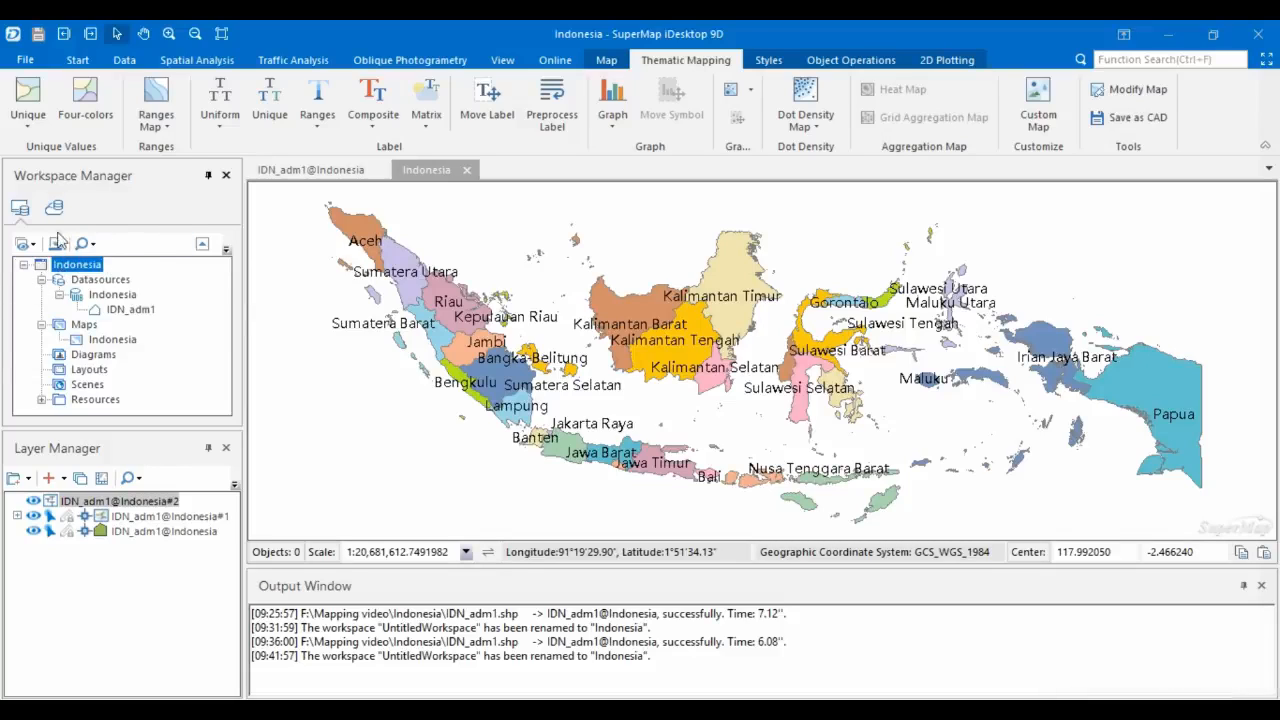
- Close the Indonesia workspace
click(106, 283)
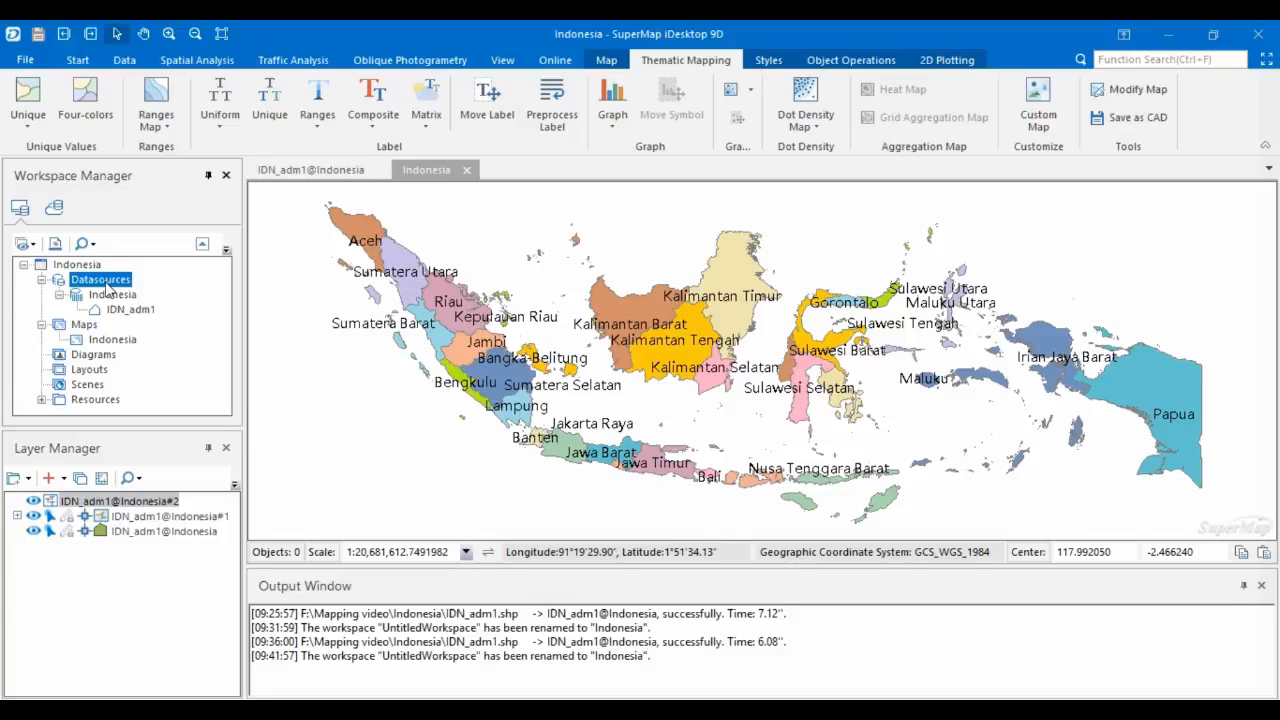
click(77, 266)
right_click(77, 268)
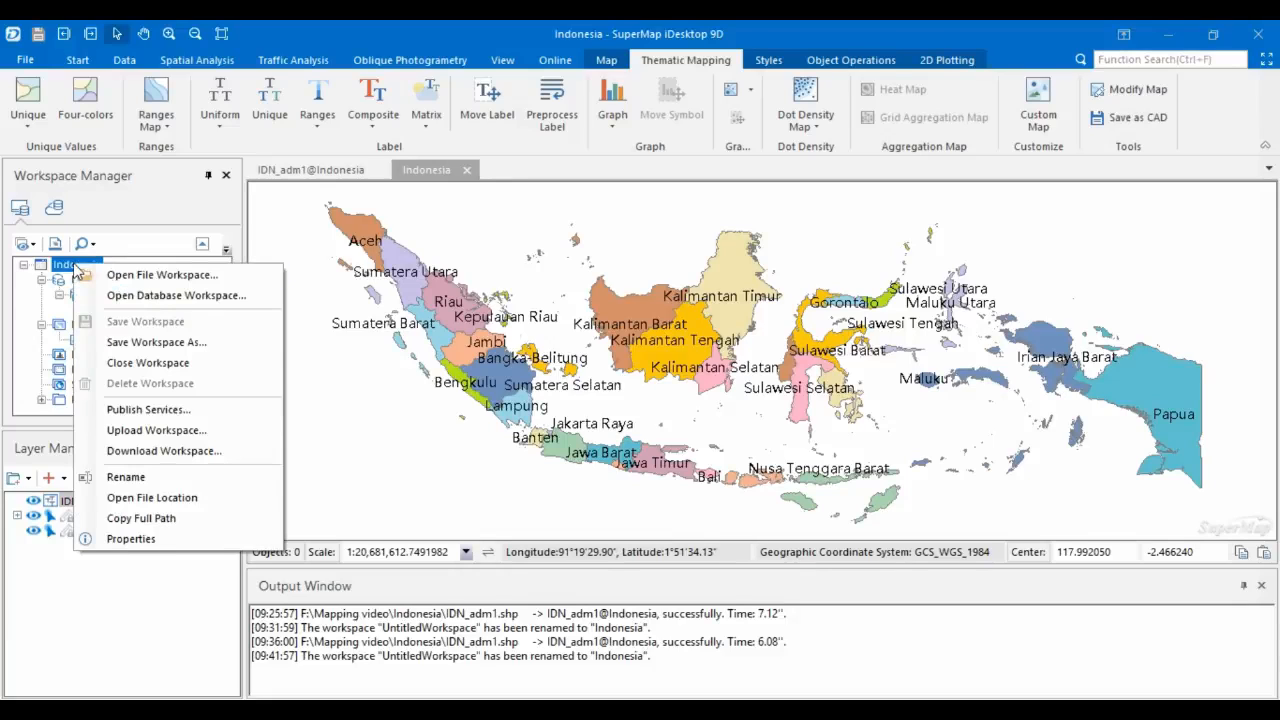
click(147, 362)
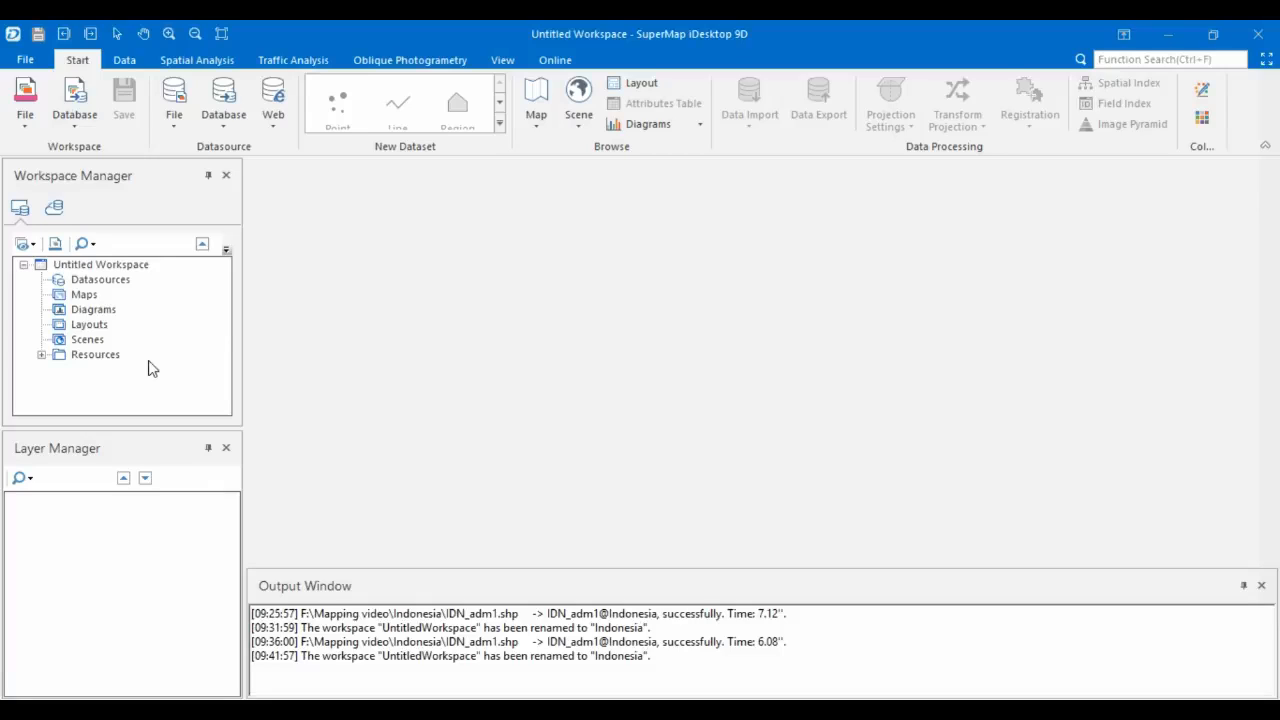
- Open the World file workspace from the Mapping video\World folder
right_click(120, 267)
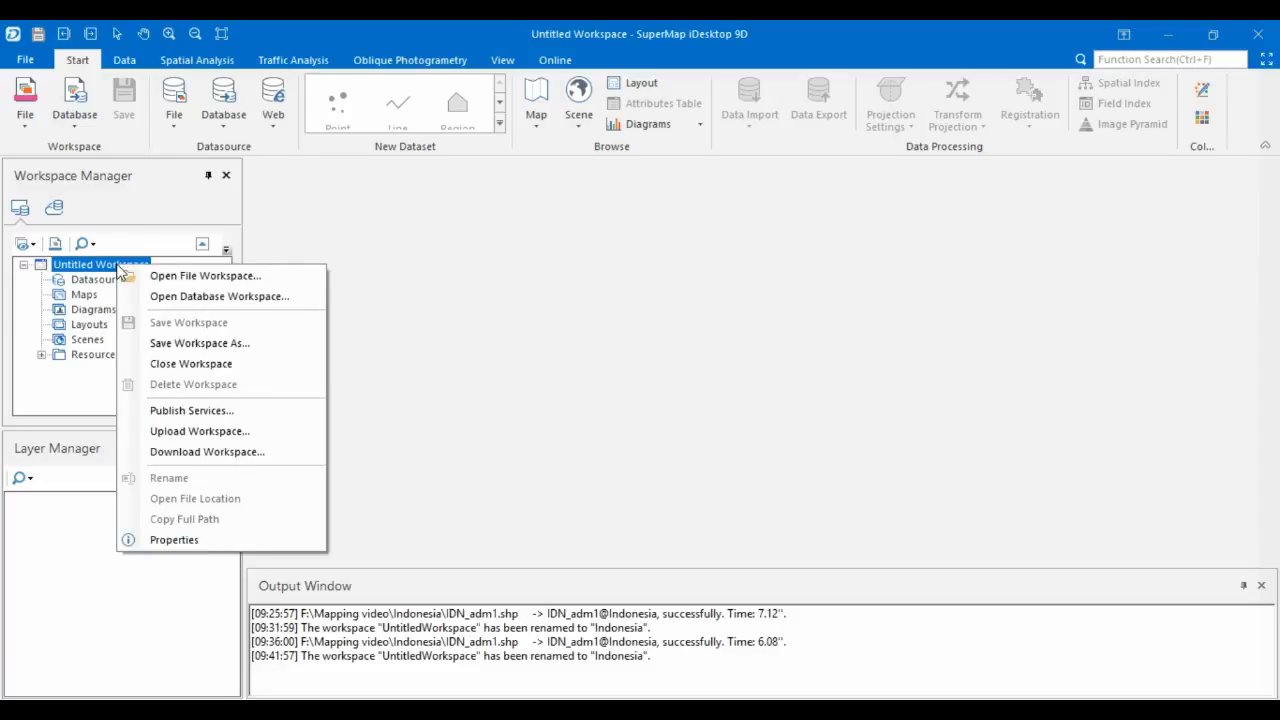
click(162, 276)
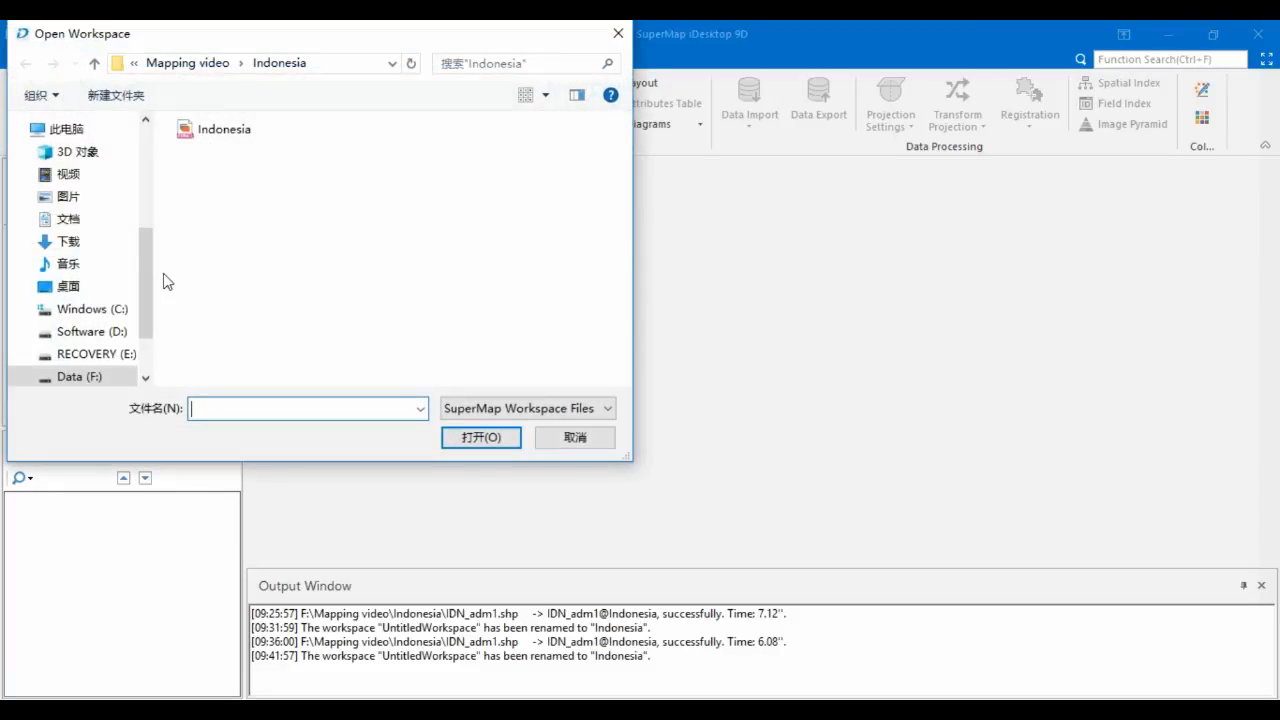
click(211, 66)
double_click(214, 172)
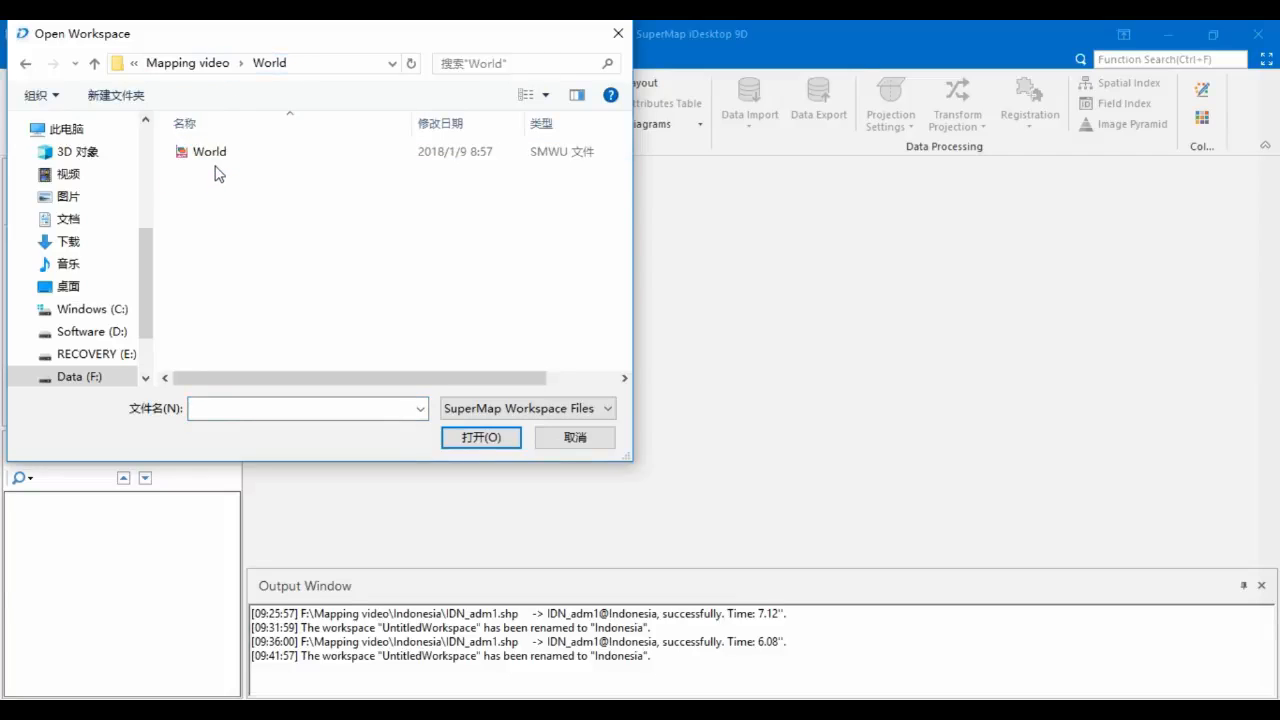
click(210, 158)
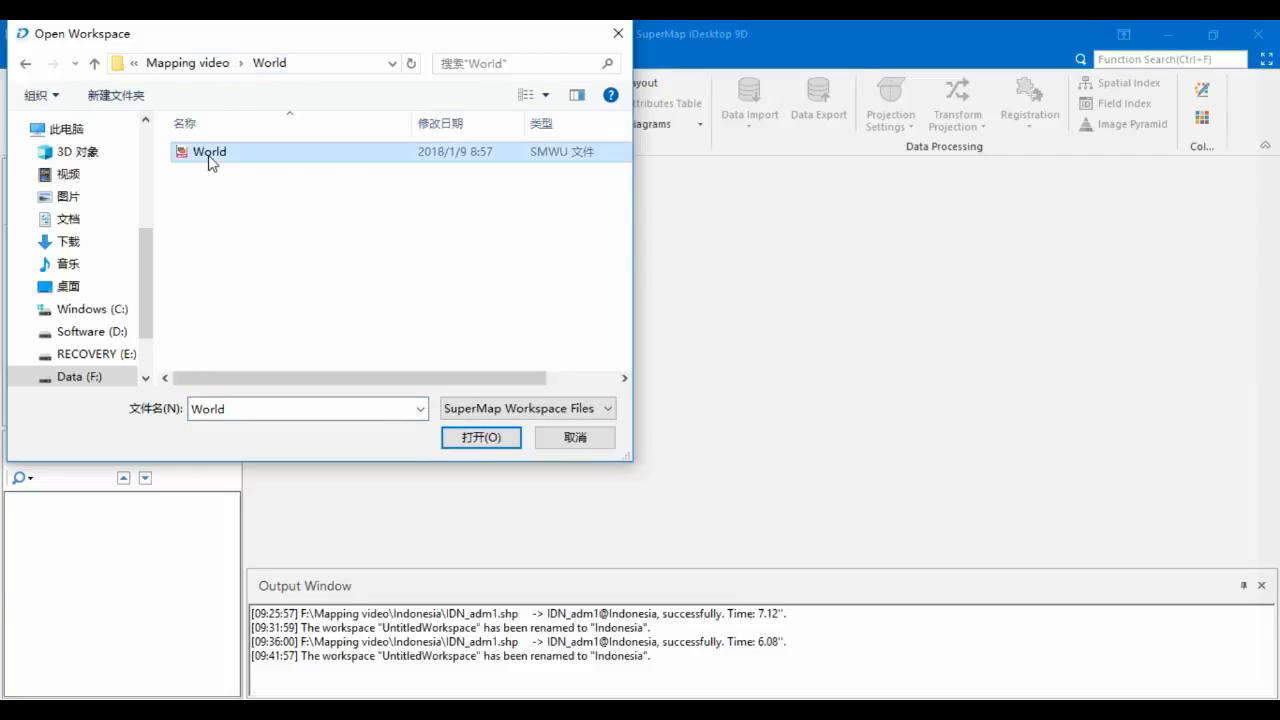
click(478, 440)
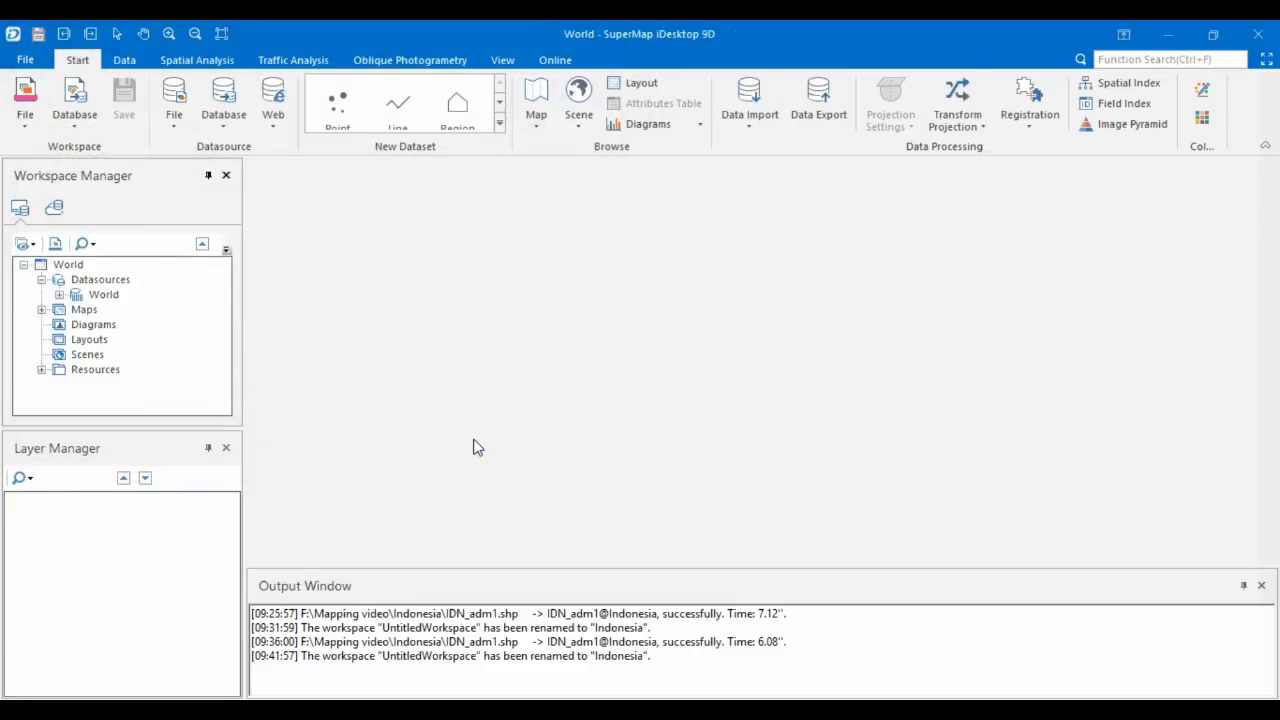
- Expand the World datasource and browse through its list of datasets
click(104, 296)
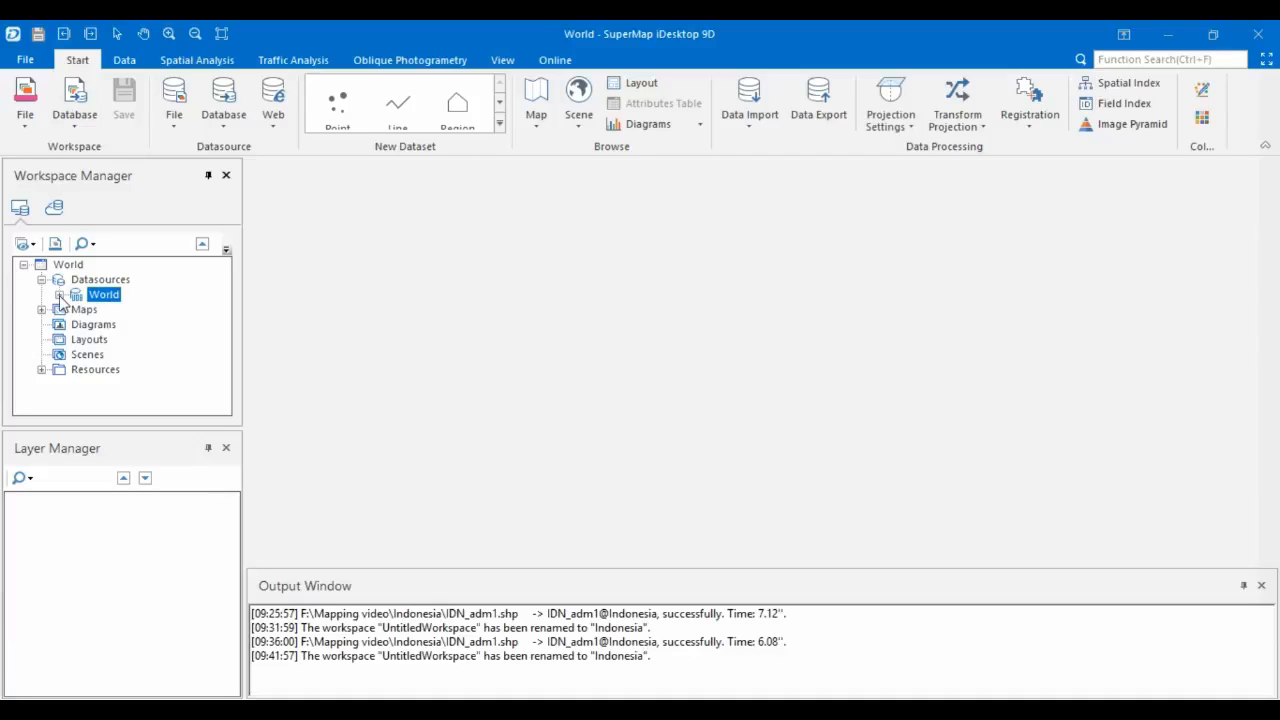
click(59, 295)
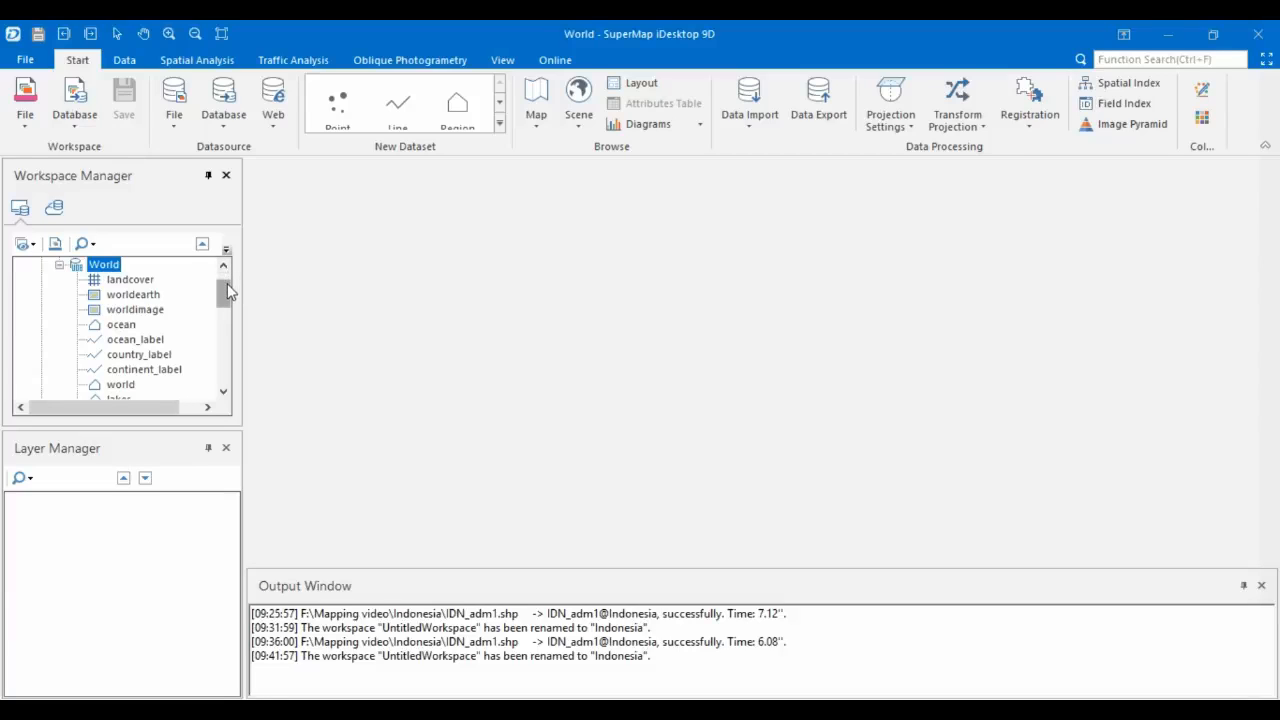
click(225, 396)
click(225, 396)
click(225, 396)
click(225, 396)
click(225, 396)
click(225, 396)
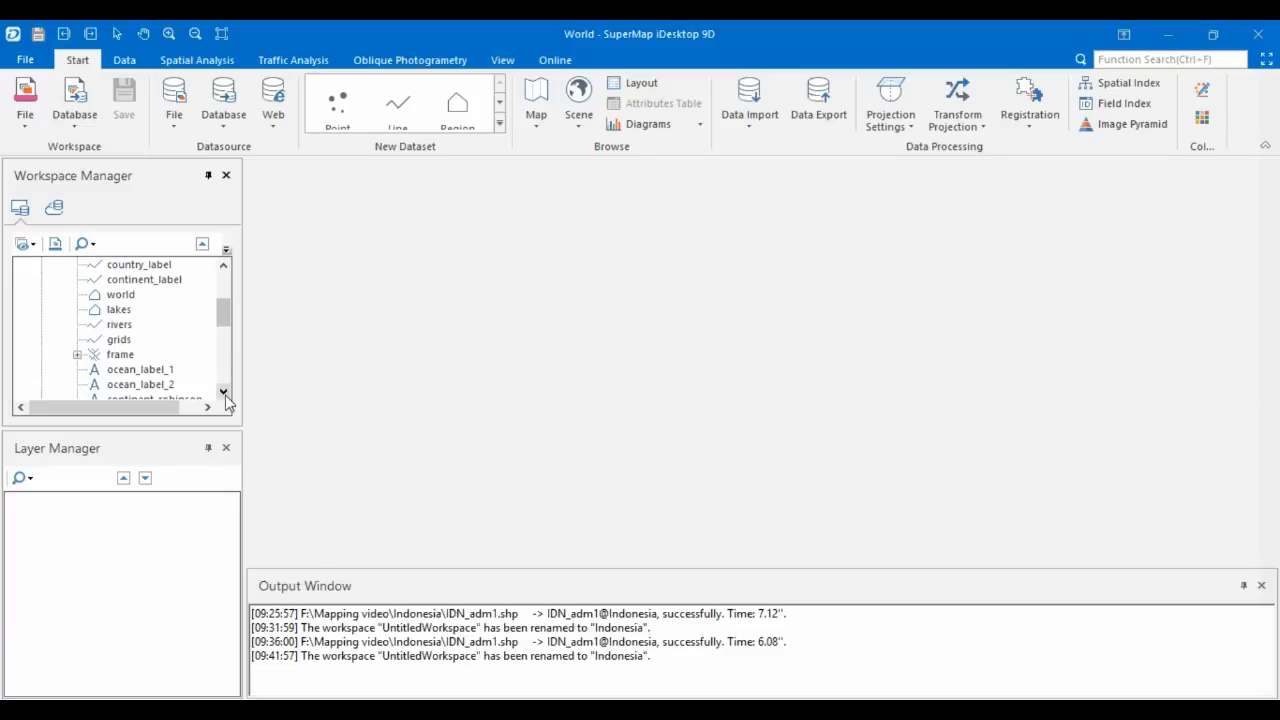
click(225, 396)
click(225, 396)
click(225, 394)
click(225, 394)
click(225, 394)
click(225, 394)
click(225, 394)
click(225, 394)
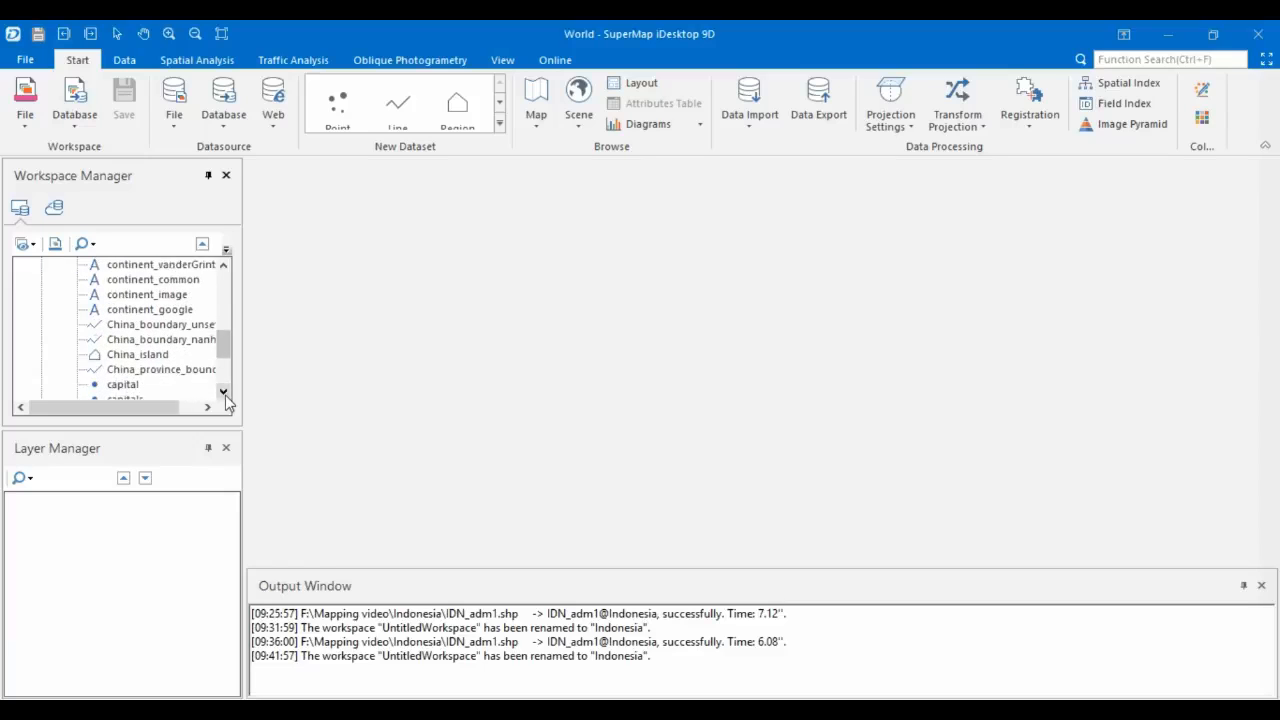
click(225, 394)
click(225, 394)
click(225, 395)
click(225, 395)
click(225, 395)
click(225, 395)
click(222, 268)
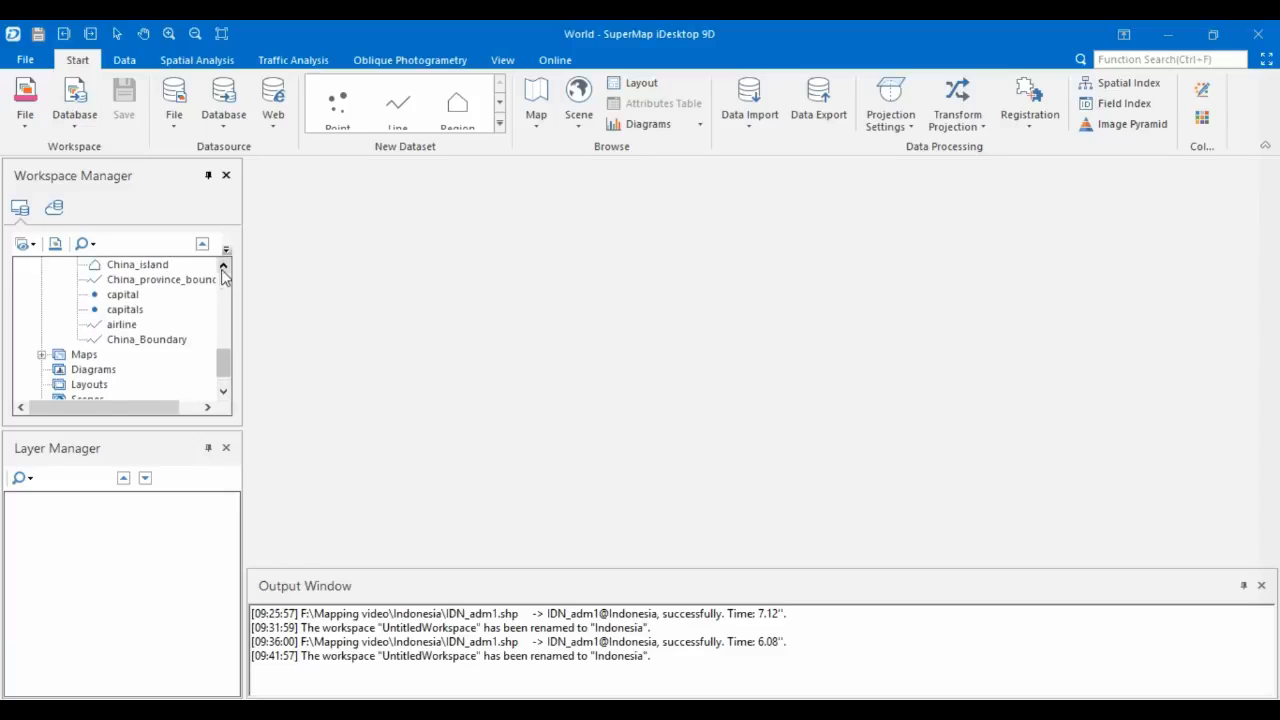
click(222, 268)
click(222, 268)
click(222, 268)
click(222, 268)
click(222, 268)
click(222, 268)
click(222, 268)
click(222, 268)
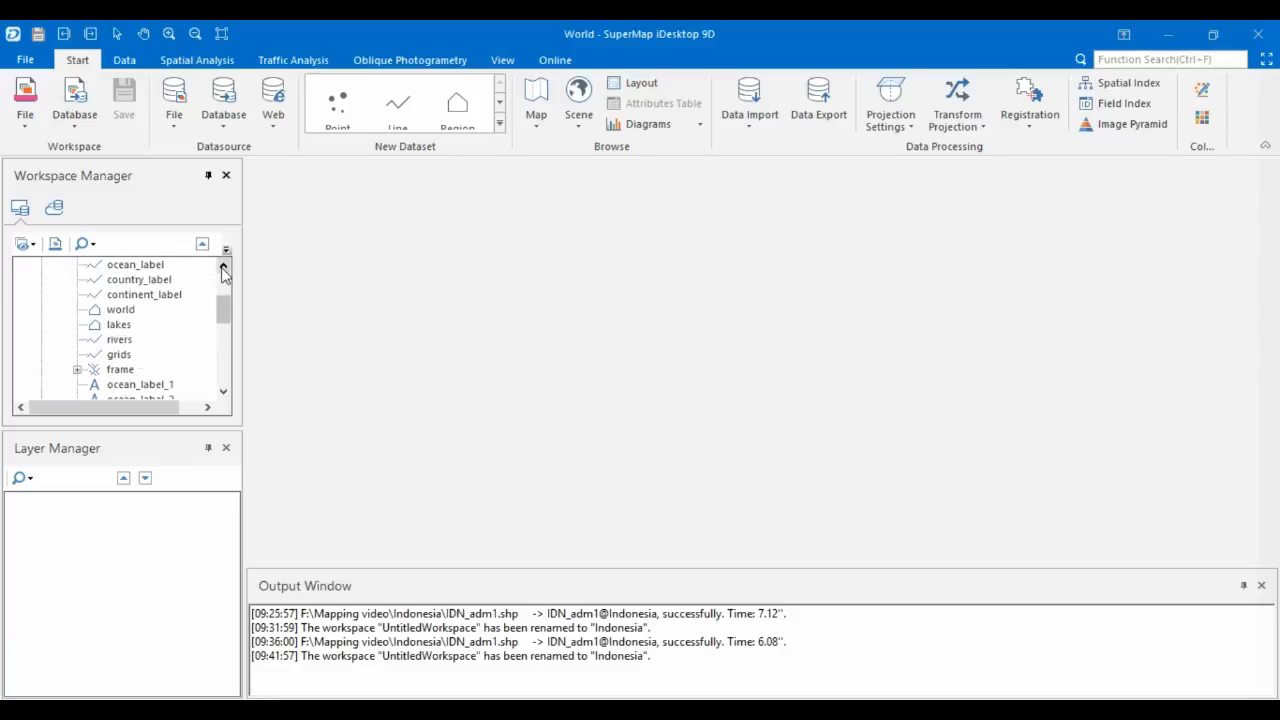
- Display the world region dataset of the World datasource in a new map
click(222, 268)
click(222, 268)
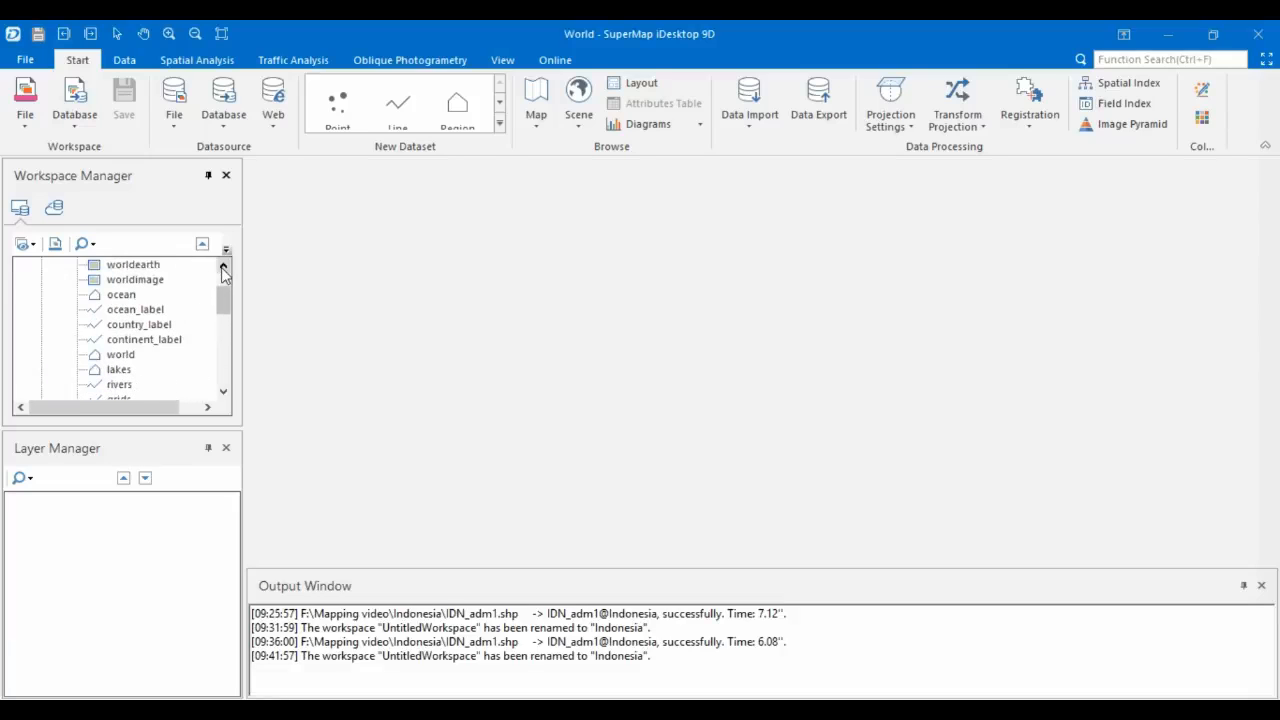
click(222, 268)
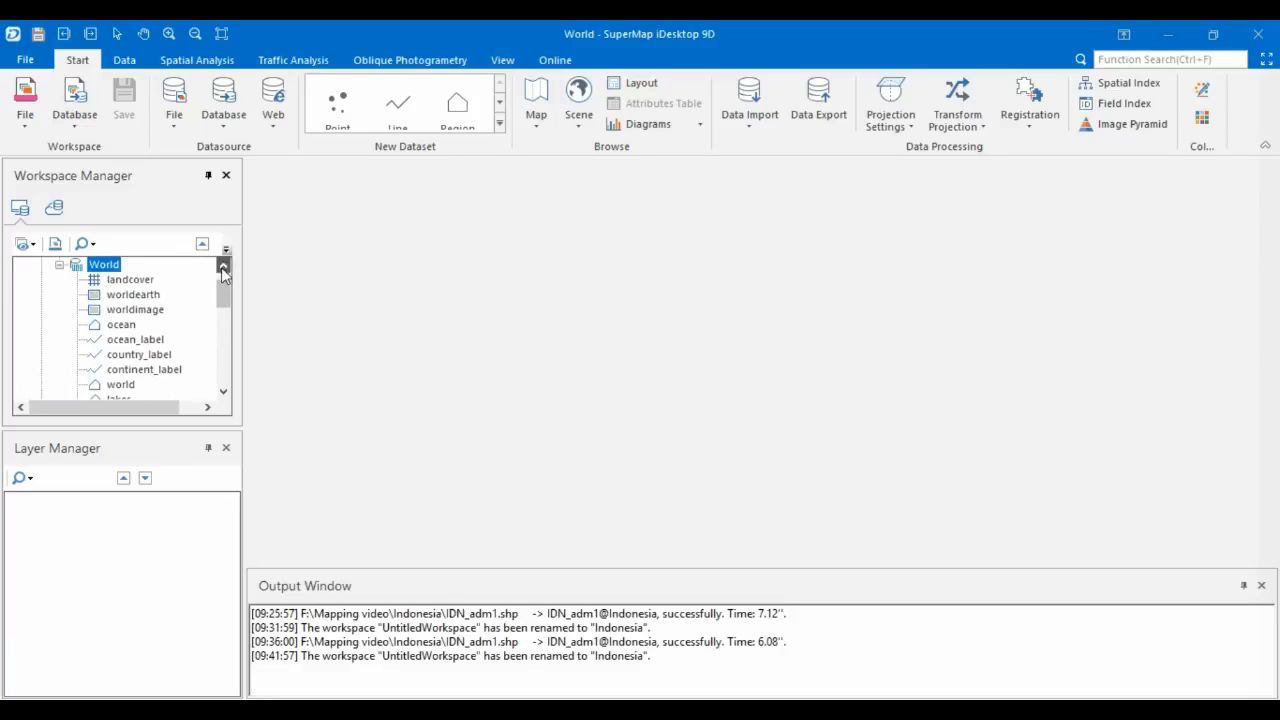
click(225, 395)
click(121, 358)
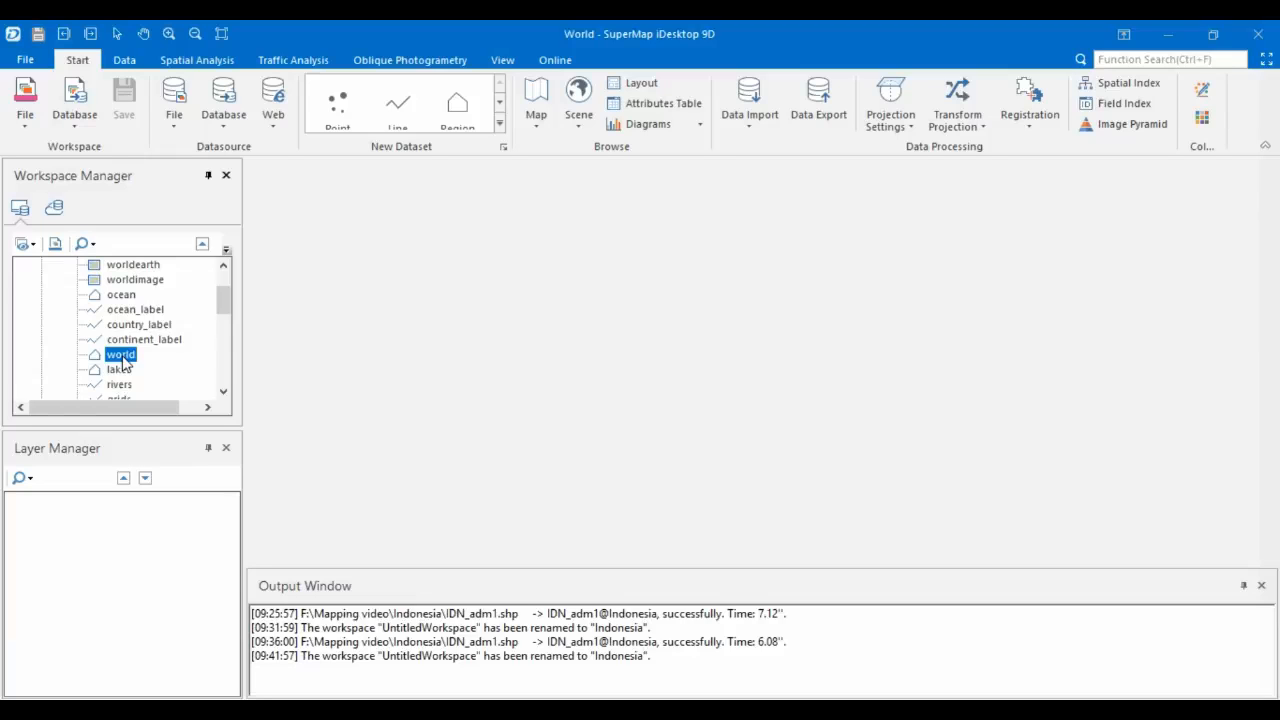
double_click(121, 356)
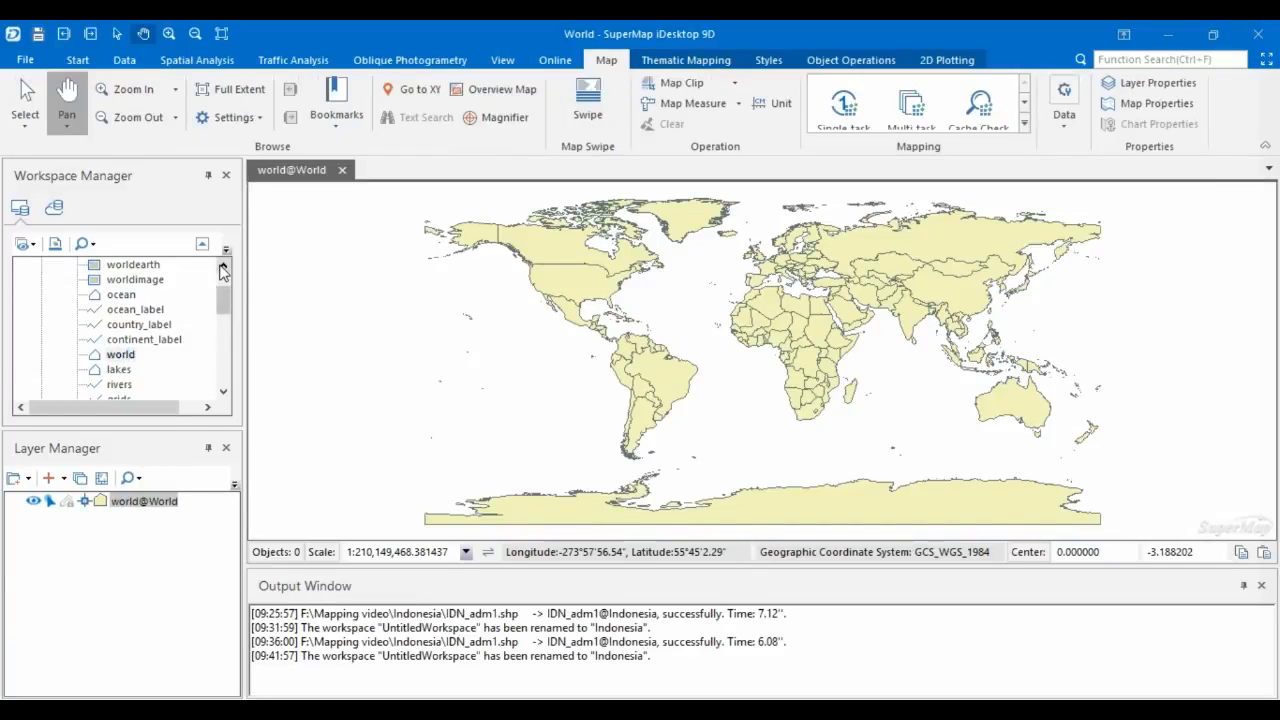
- Add the ocean dataset to the current world map and move its layer below the world layer
scroll(125, 345, up, 1)
click(122, 326)
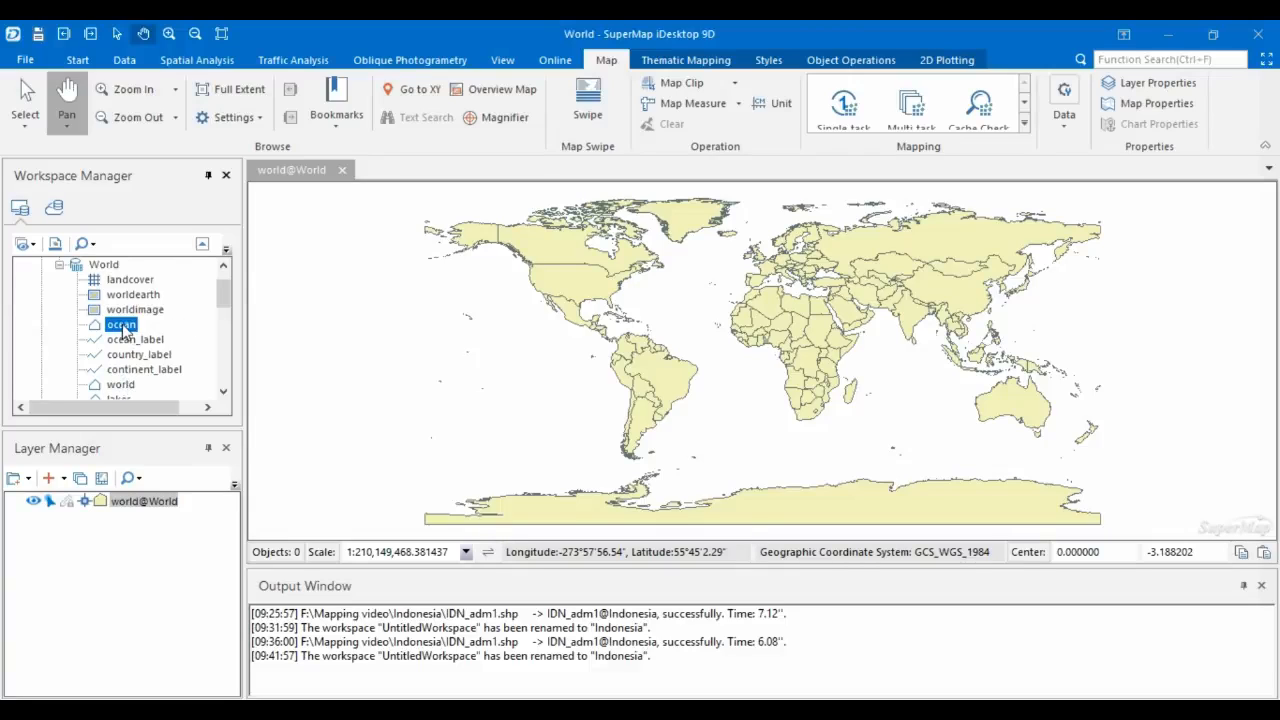
drag(122, 326, 545, 297)
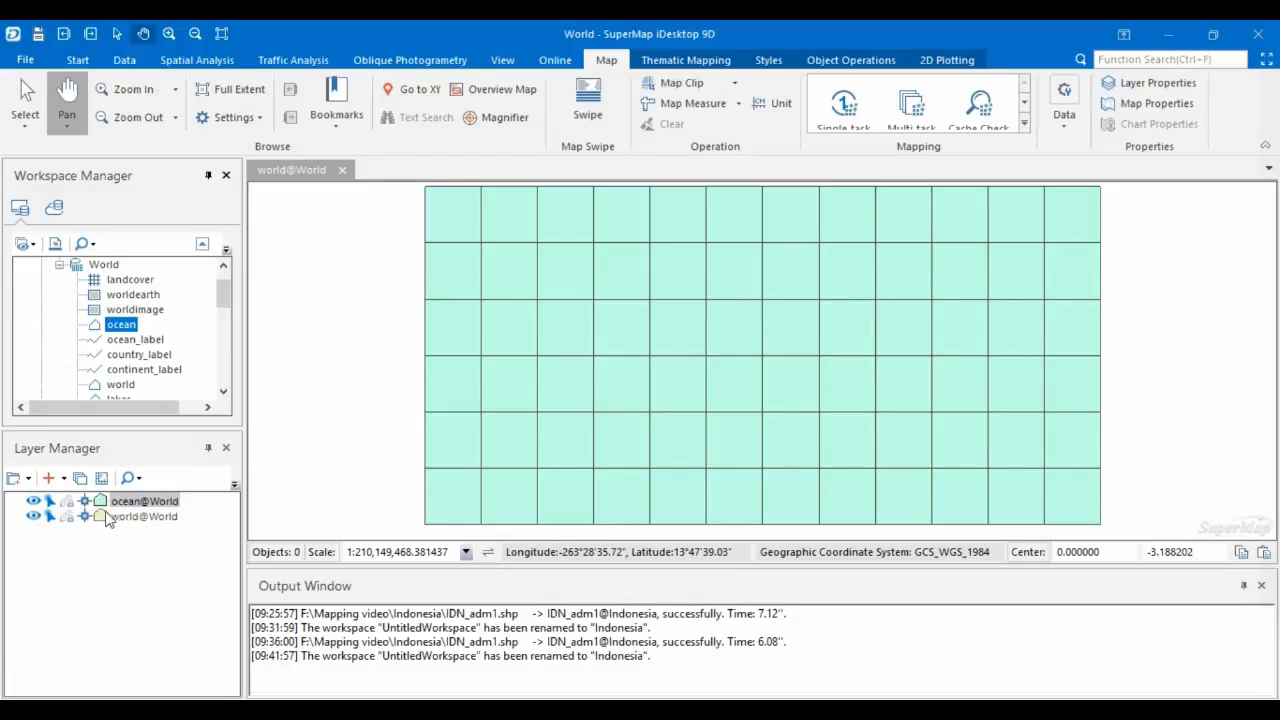
click(143, 503)
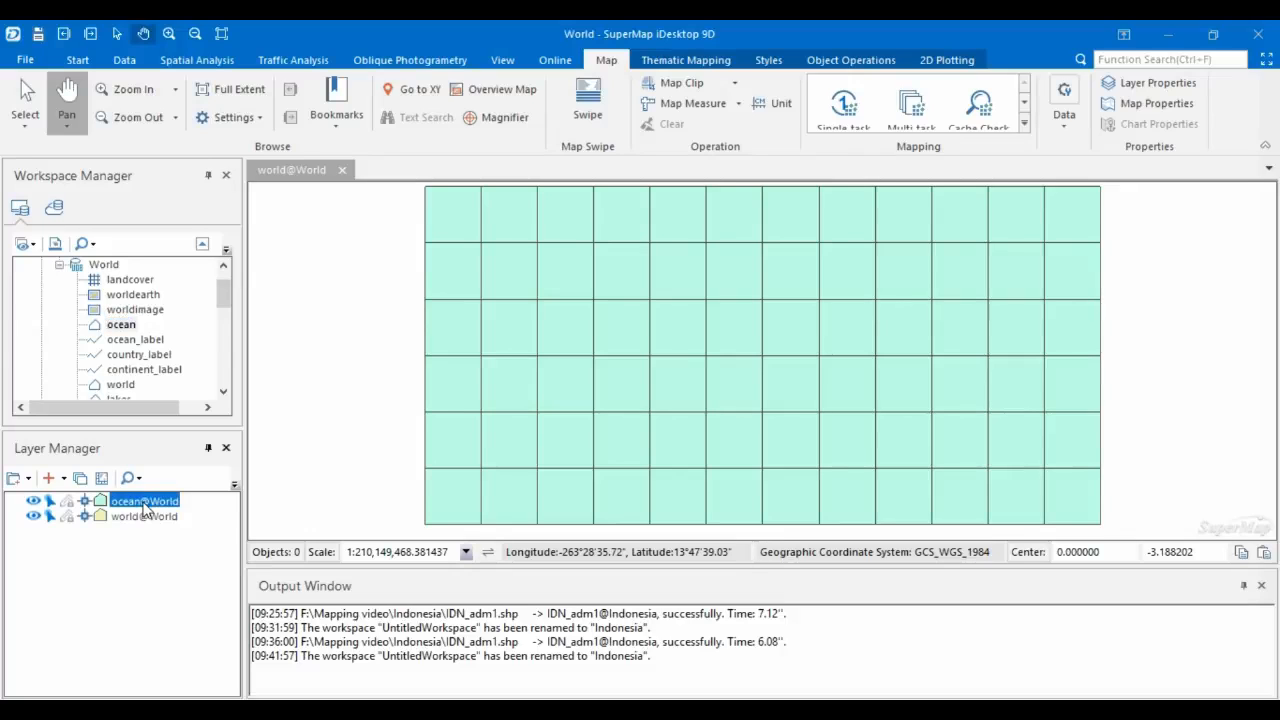
drag(145, 505, 141, 520)
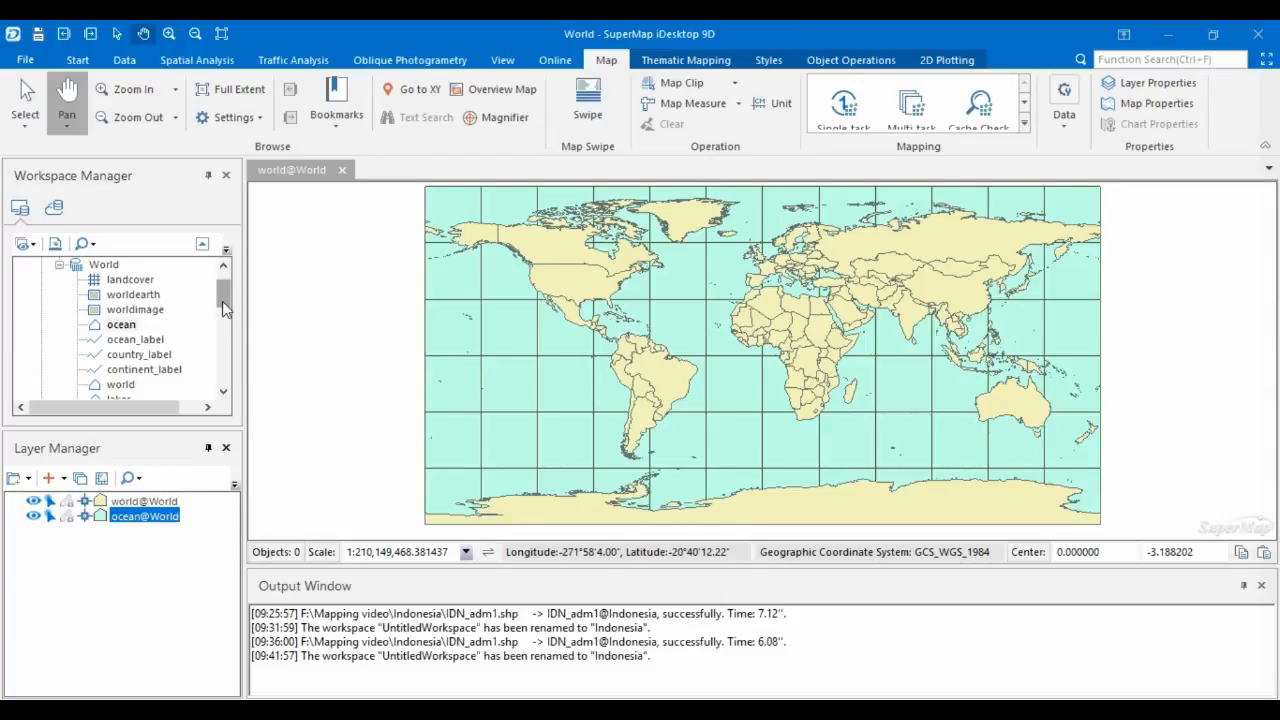
- Compare the coordinate system information of the ocean and world datasets in their properties
click(119, 326)
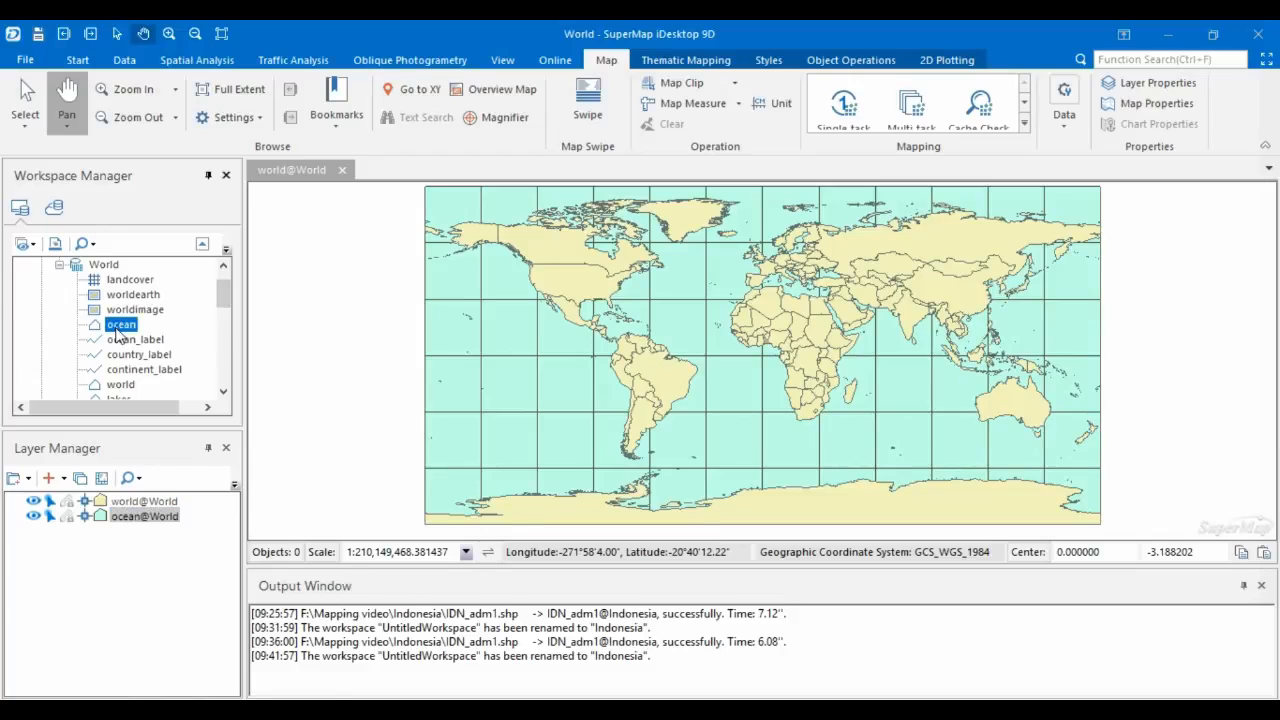
right_click(118, 328)
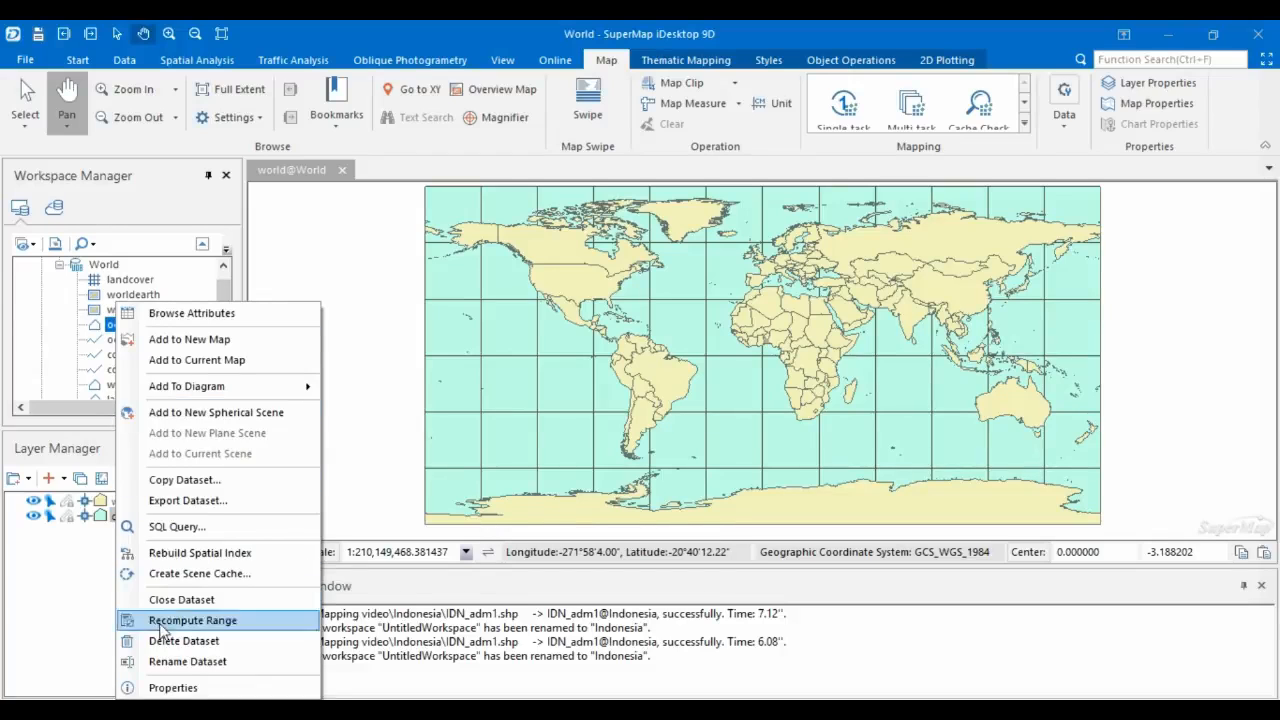
click(173, 687)
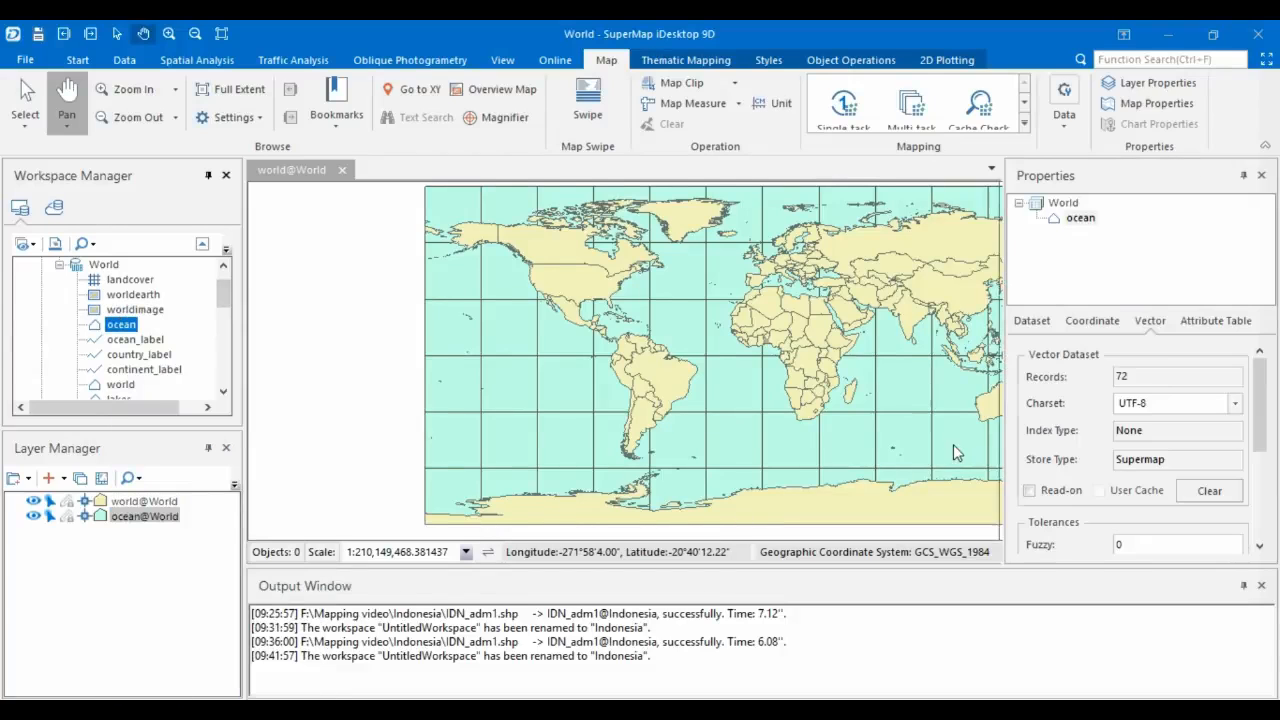
click(1094, 321)
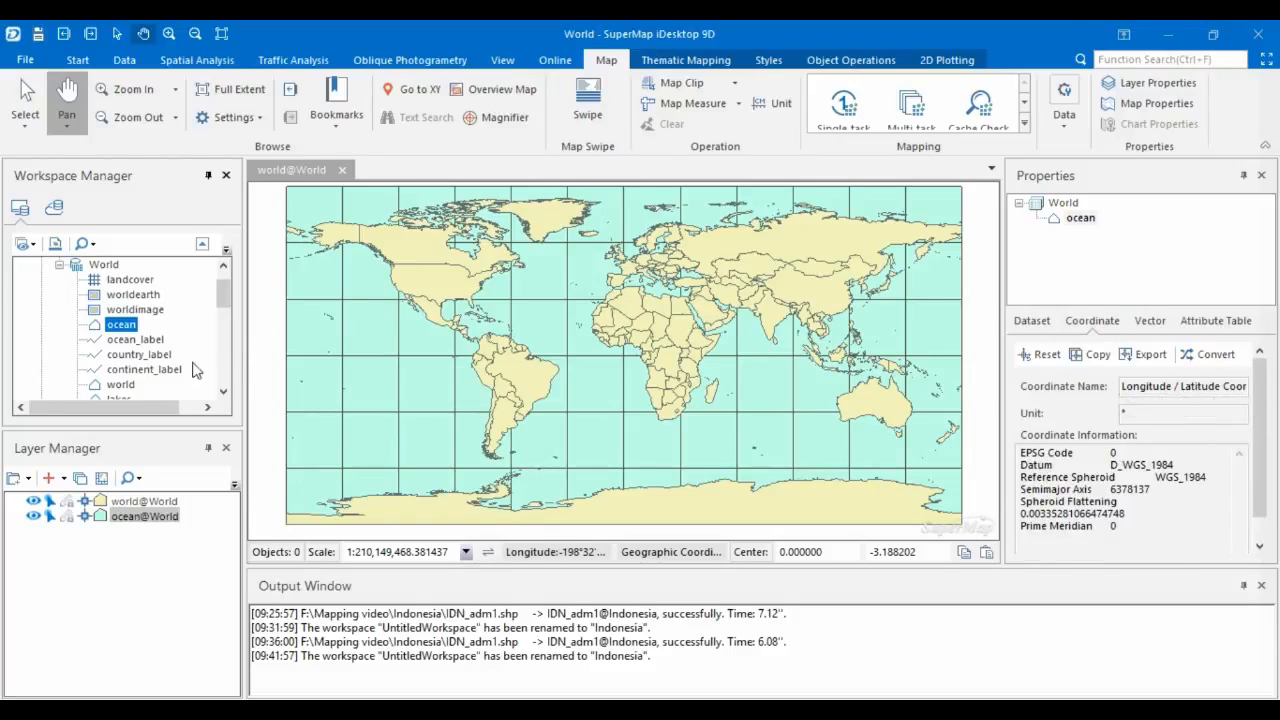
click(119, 389)
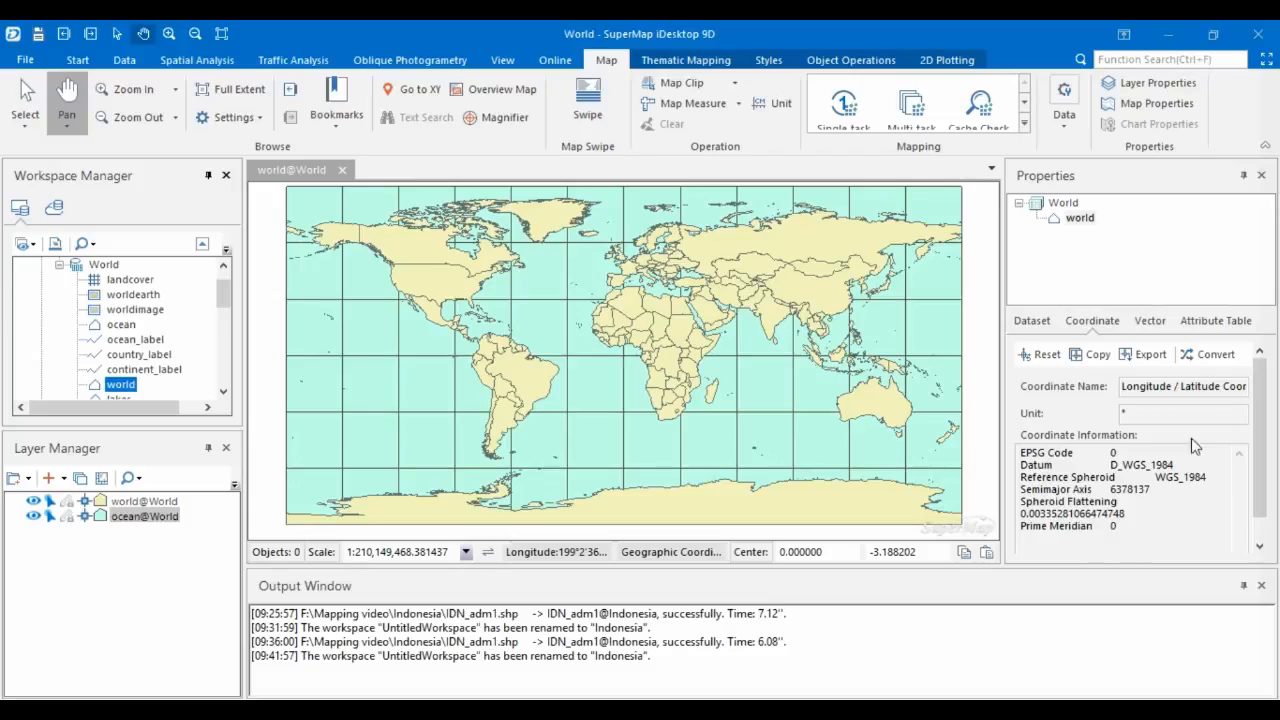
click(122, 326)
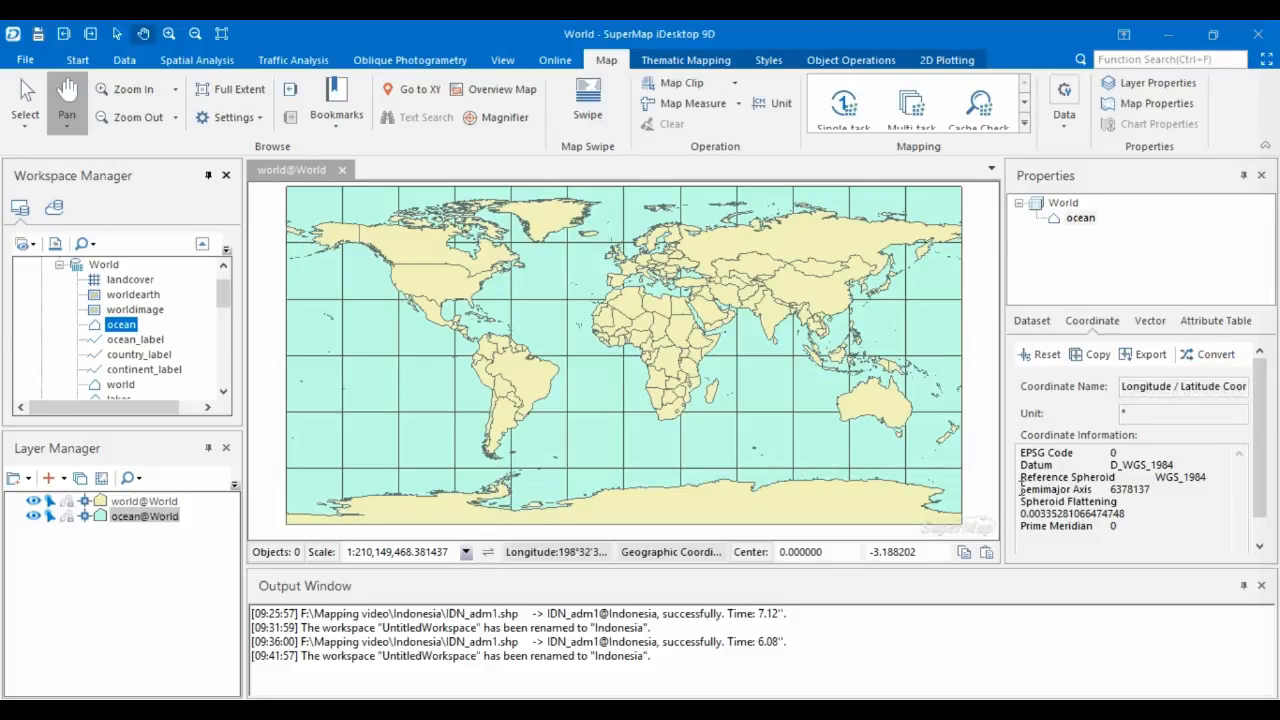
click(1261, 176)
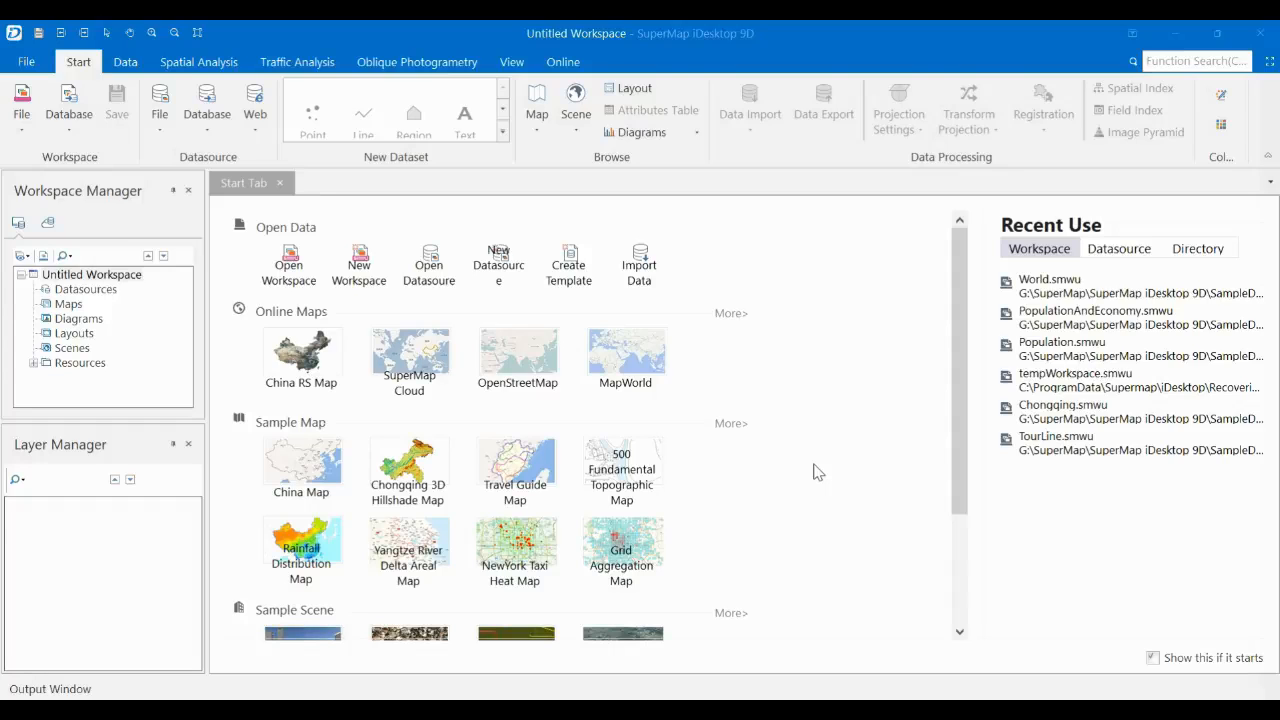
- Open the World.smwu workspace from the SampleData\World folder and display its World_AirLine_Part map at full extent
click(294, 258)
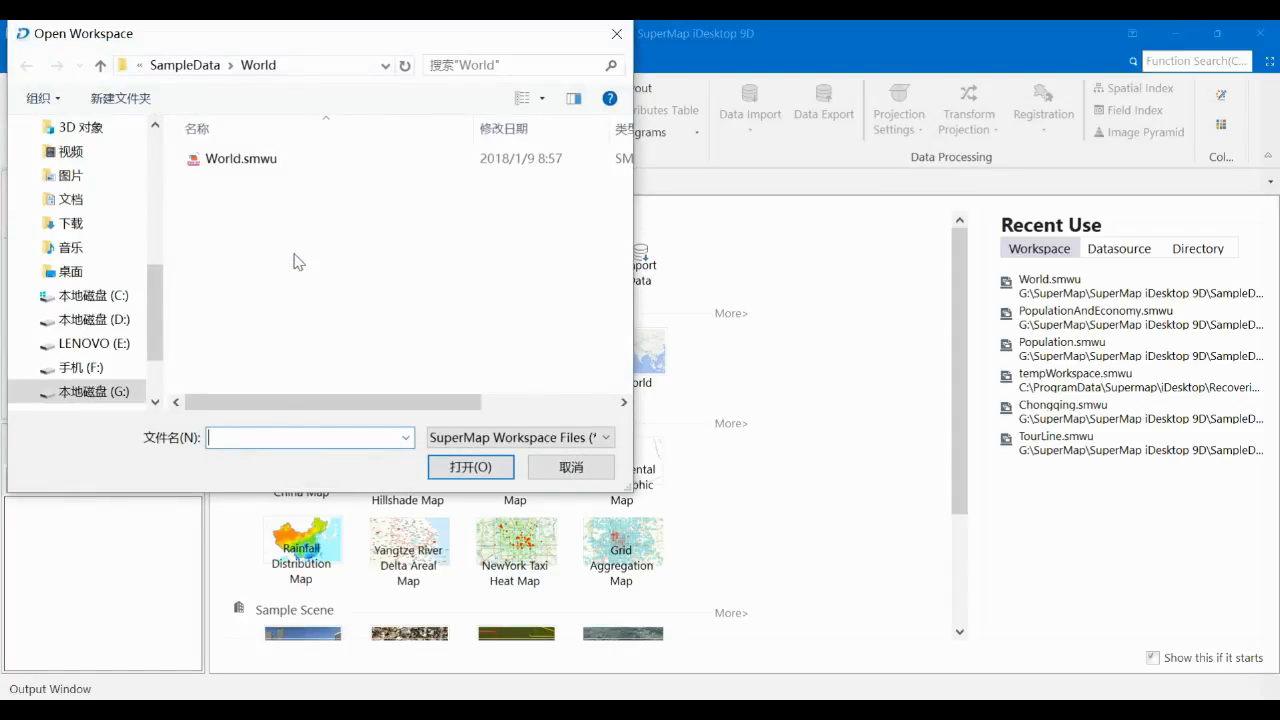
double_click(240, 159)
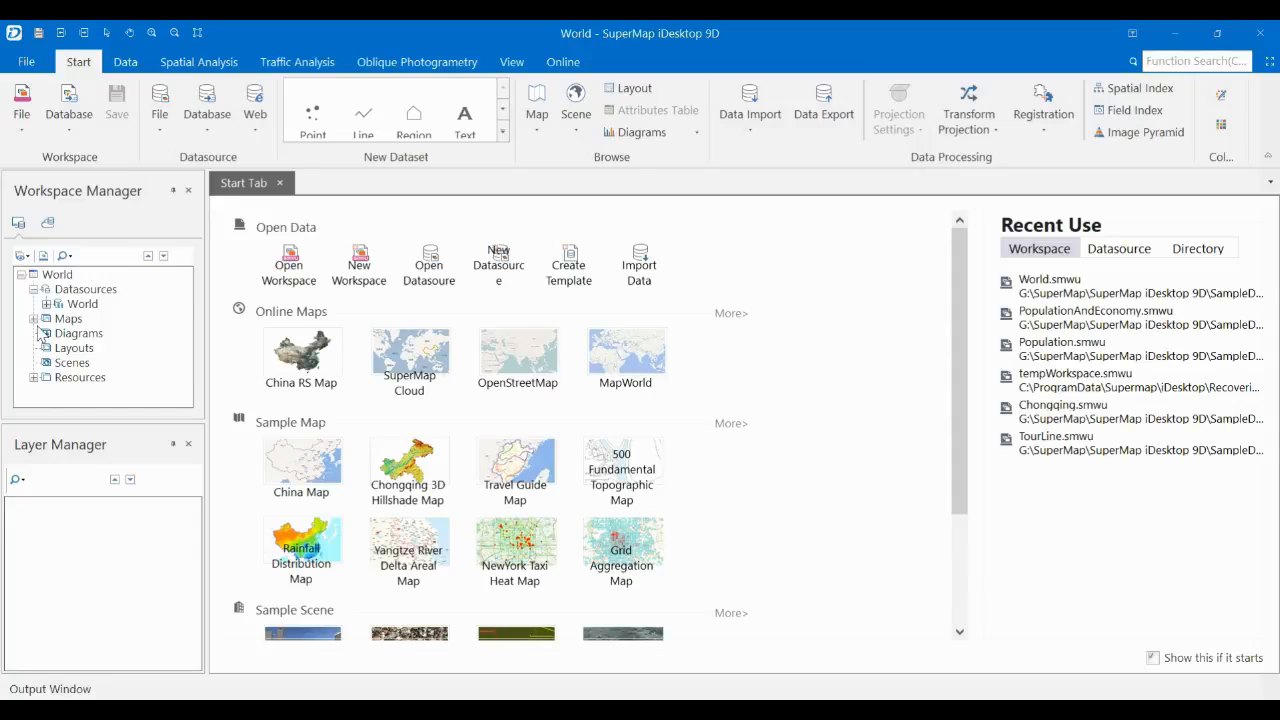
click(33, 318)
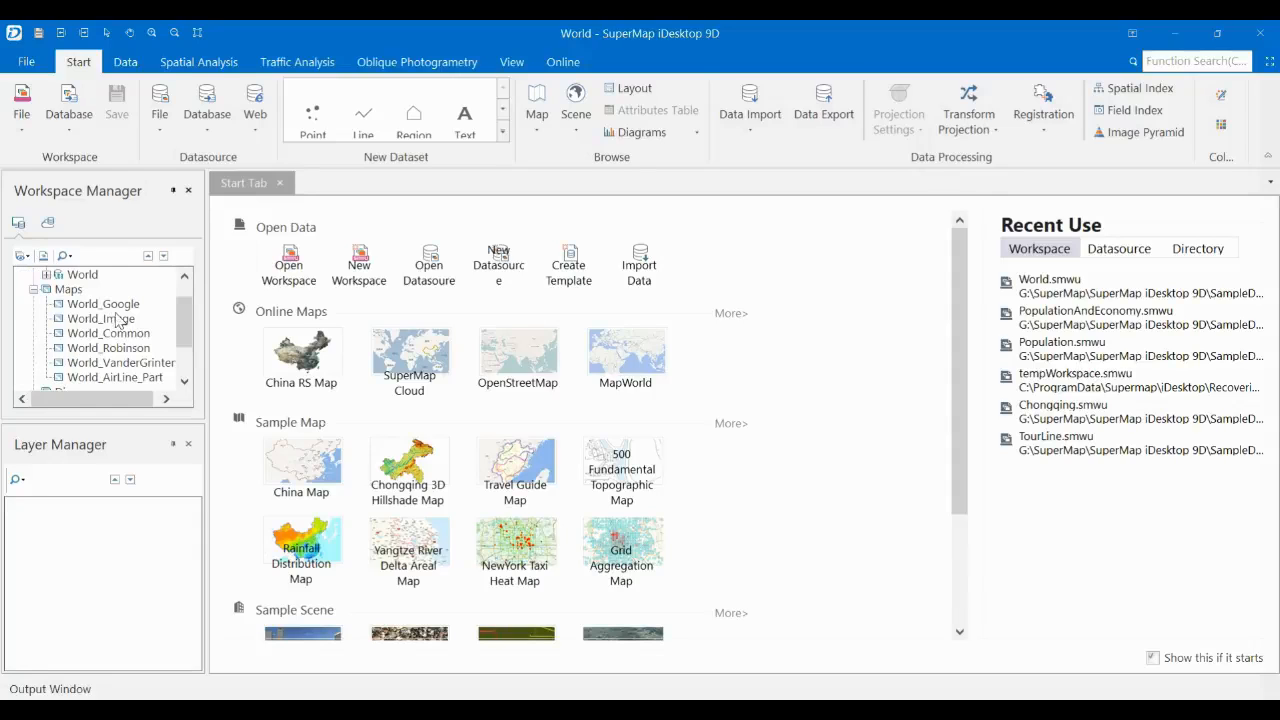
double_click(112, 378)
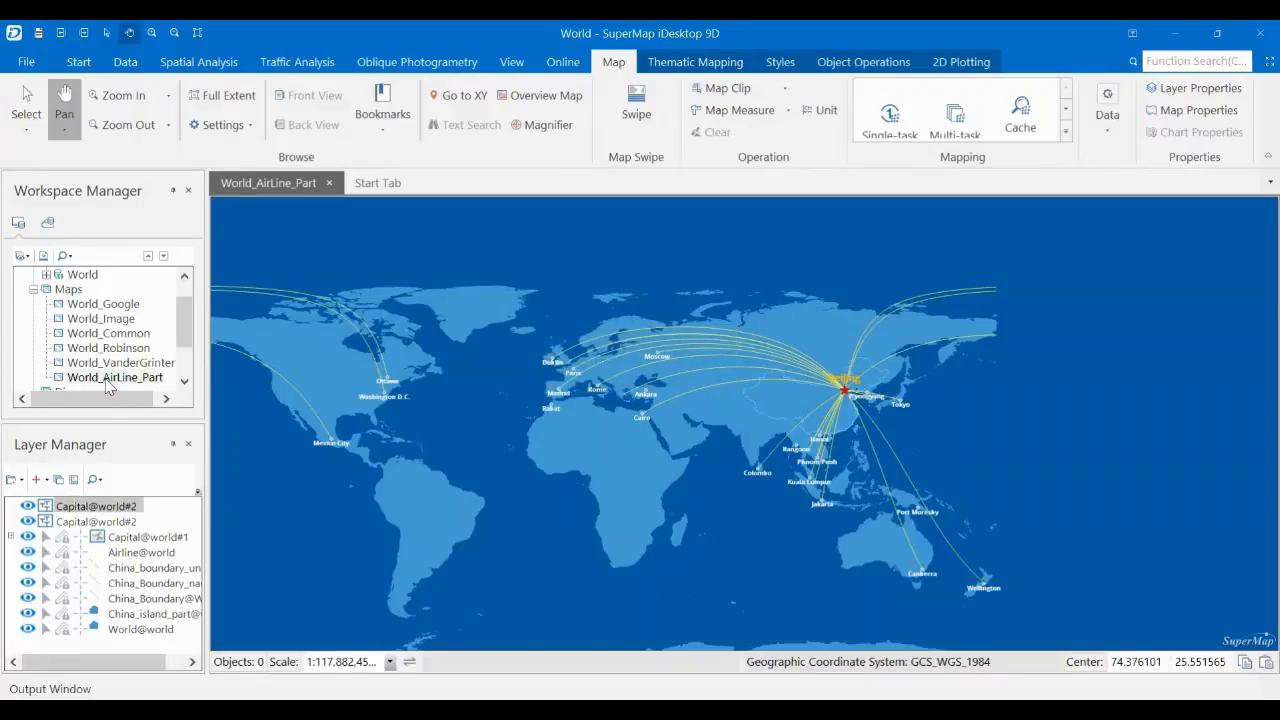
click(215, 95)
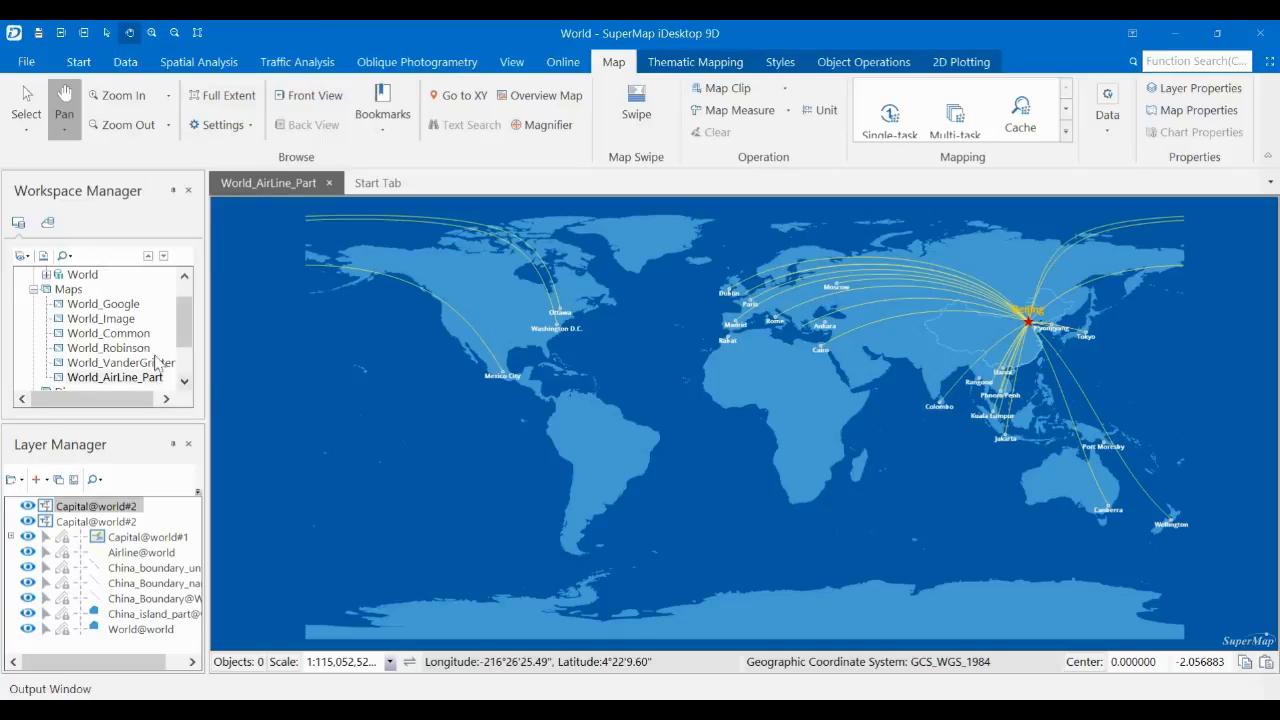
- Create a new layout in the World workspace
scroll(88, 335, down, 2)
right_click(74, 349)
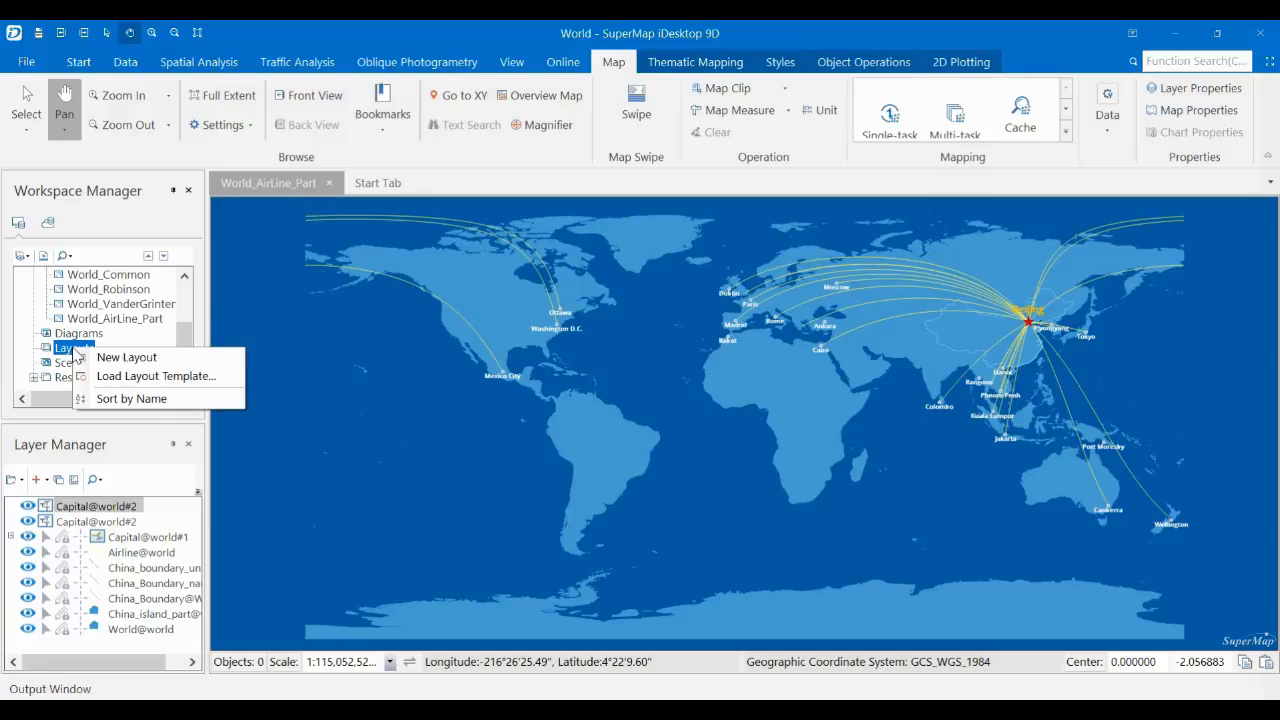
click(102, 358)
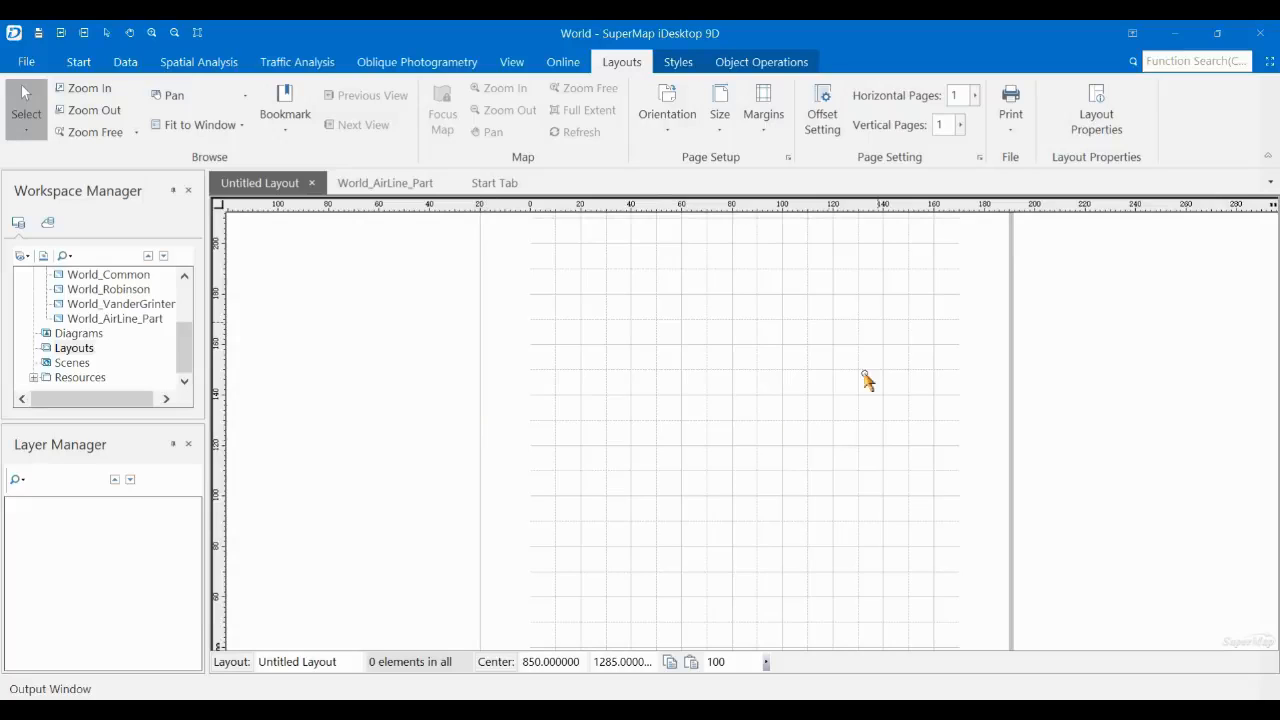
- Set up the layout page as landscape A4 with Normal margins
click(665, 127)
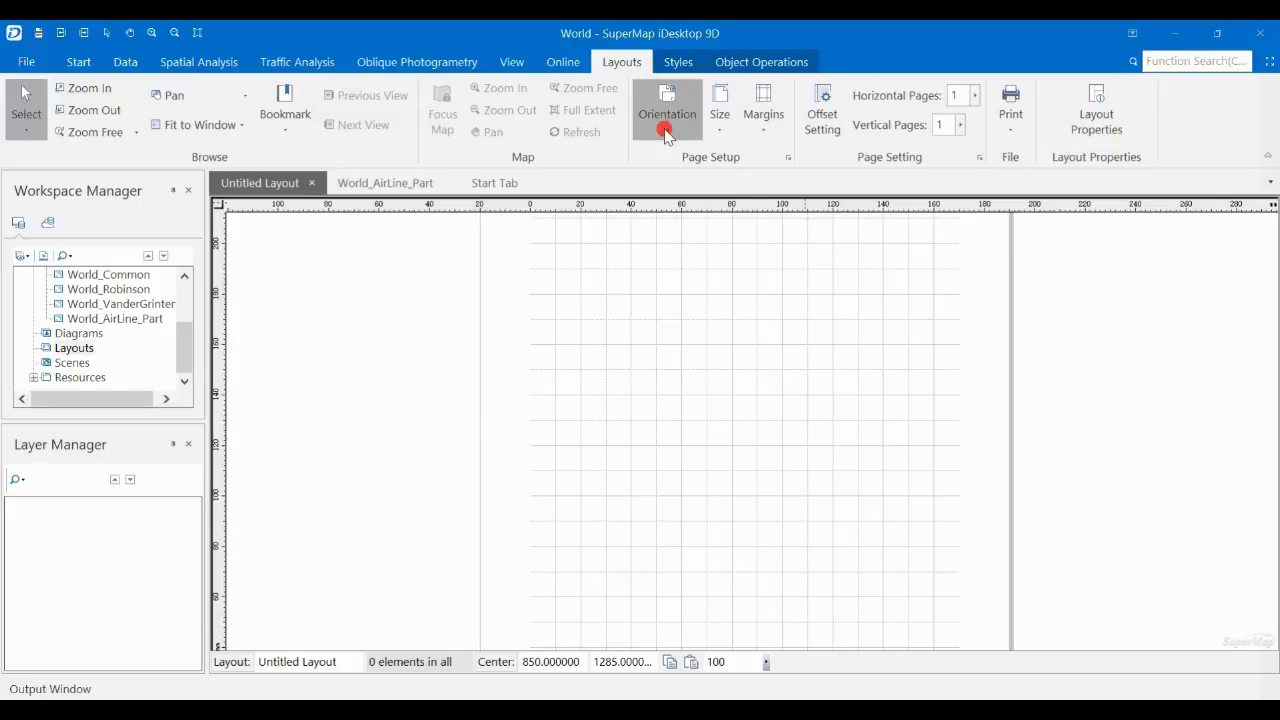
click(722, 136)
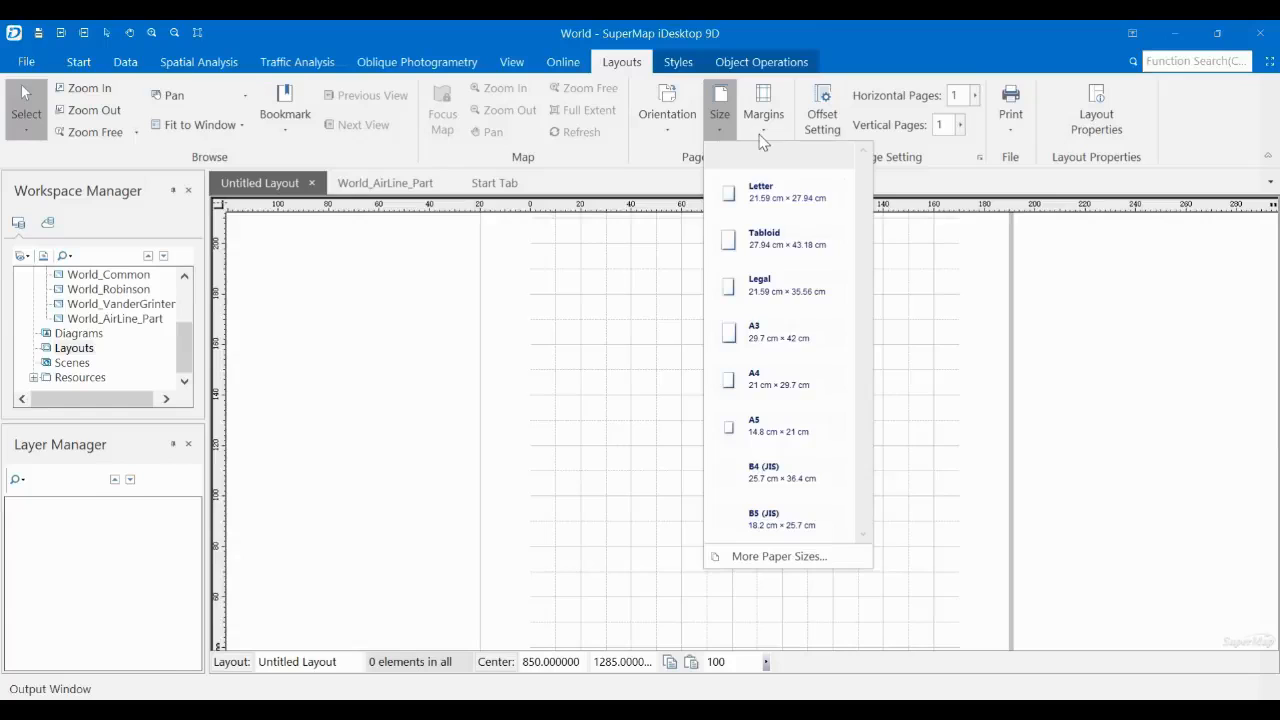
click(762, 138)
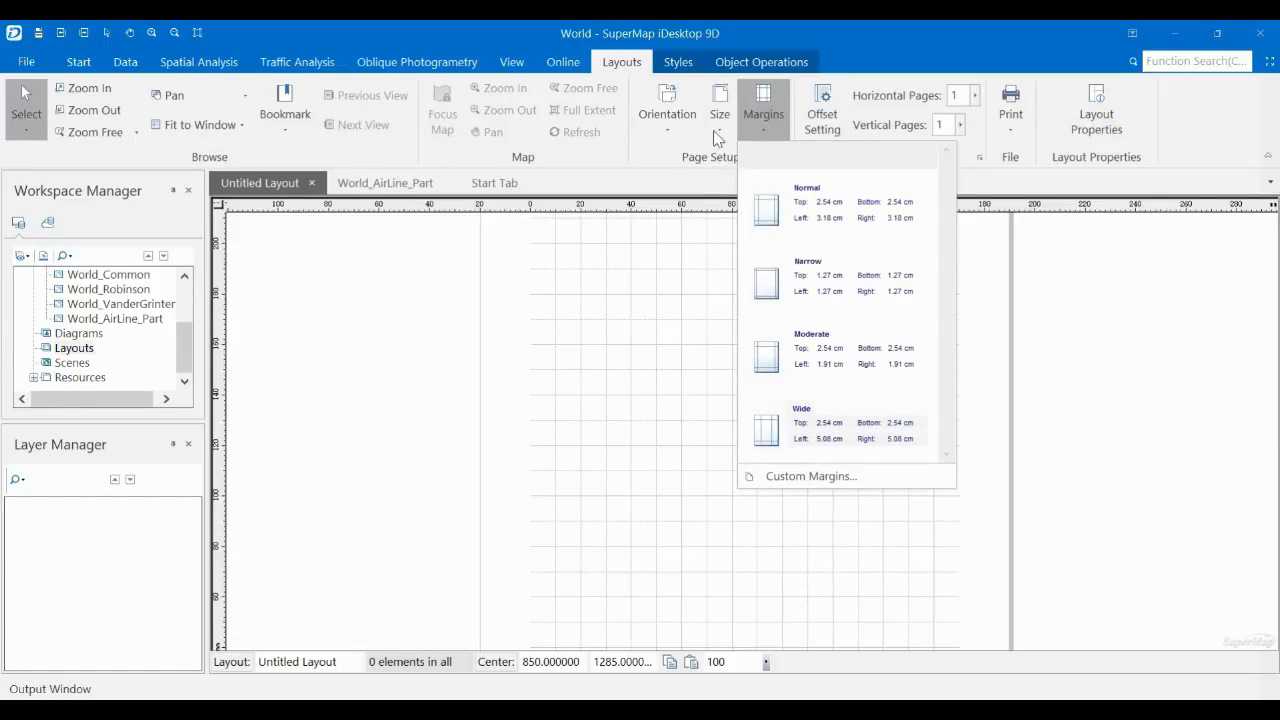
click(668, 139)
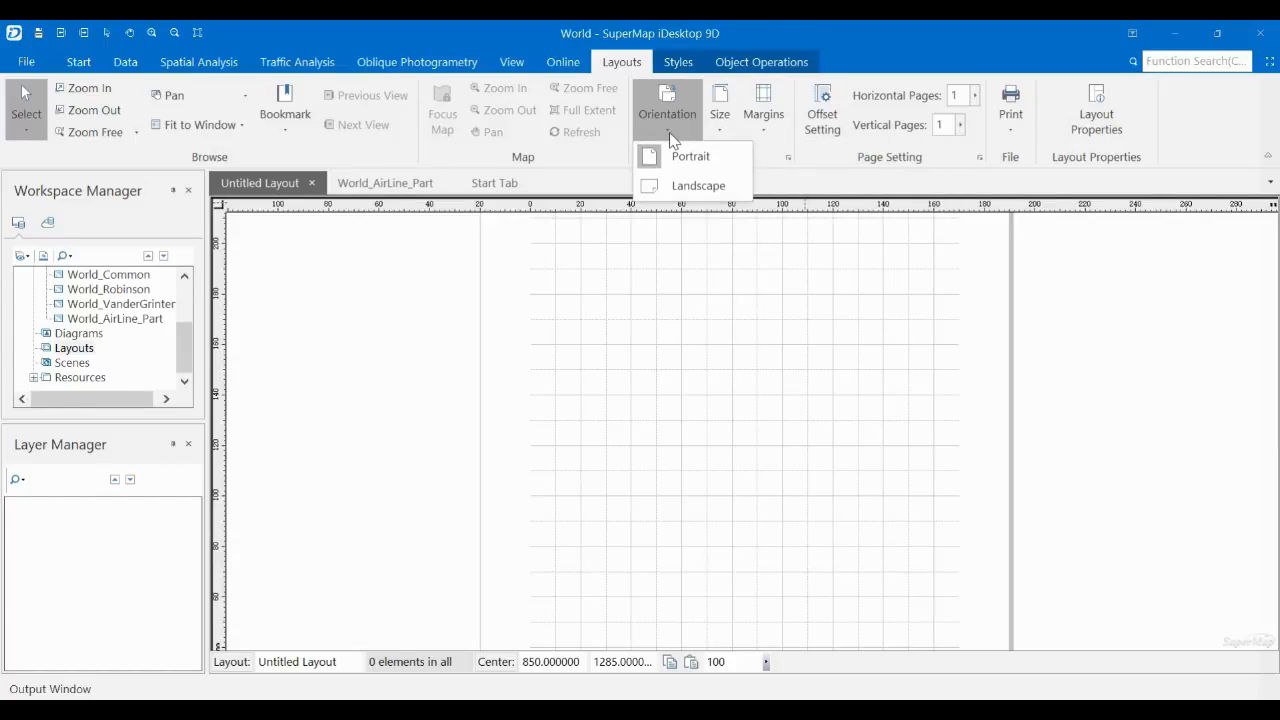
click(665, 184)
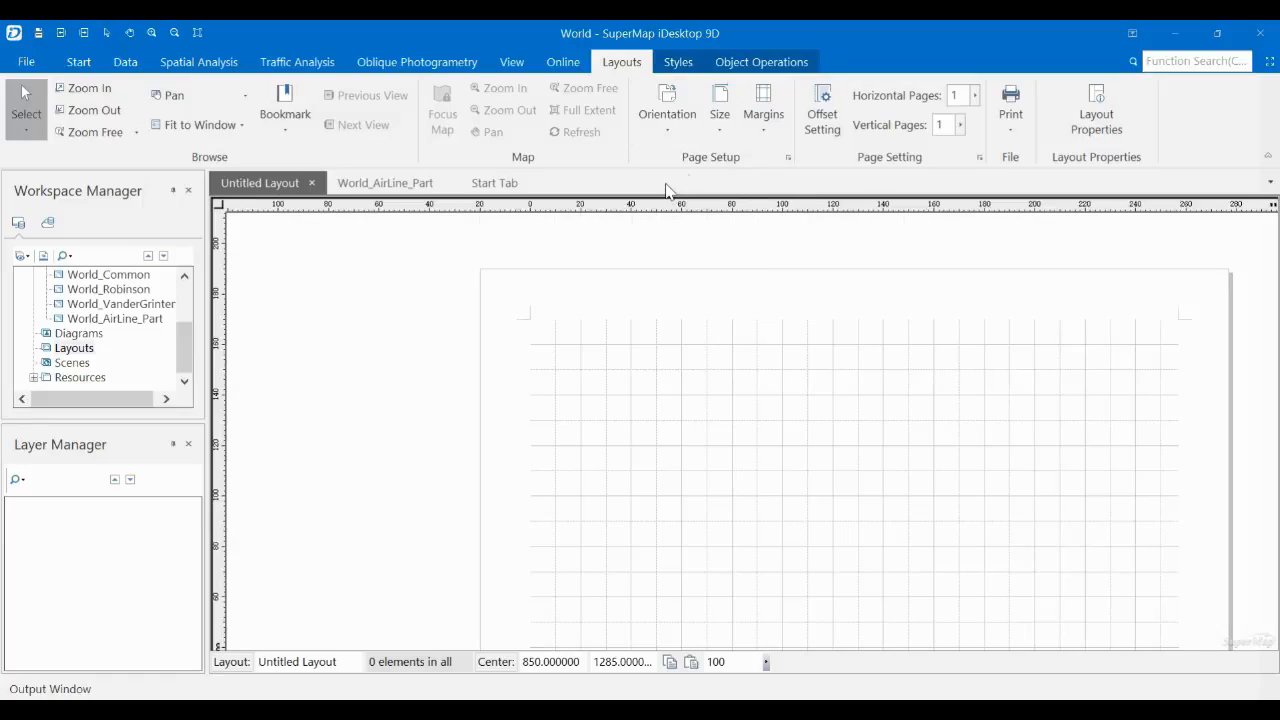
click(722, 133)
click(750, 388)
click(764, 133)
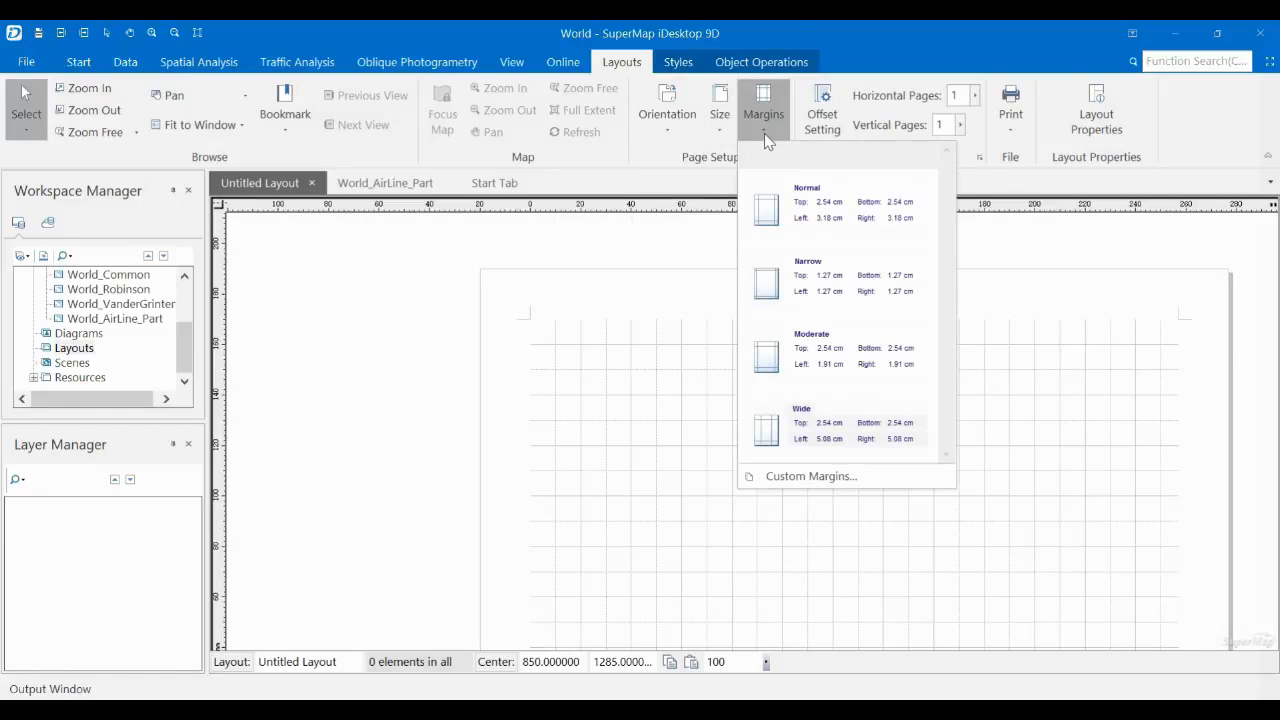
click(764, 210)
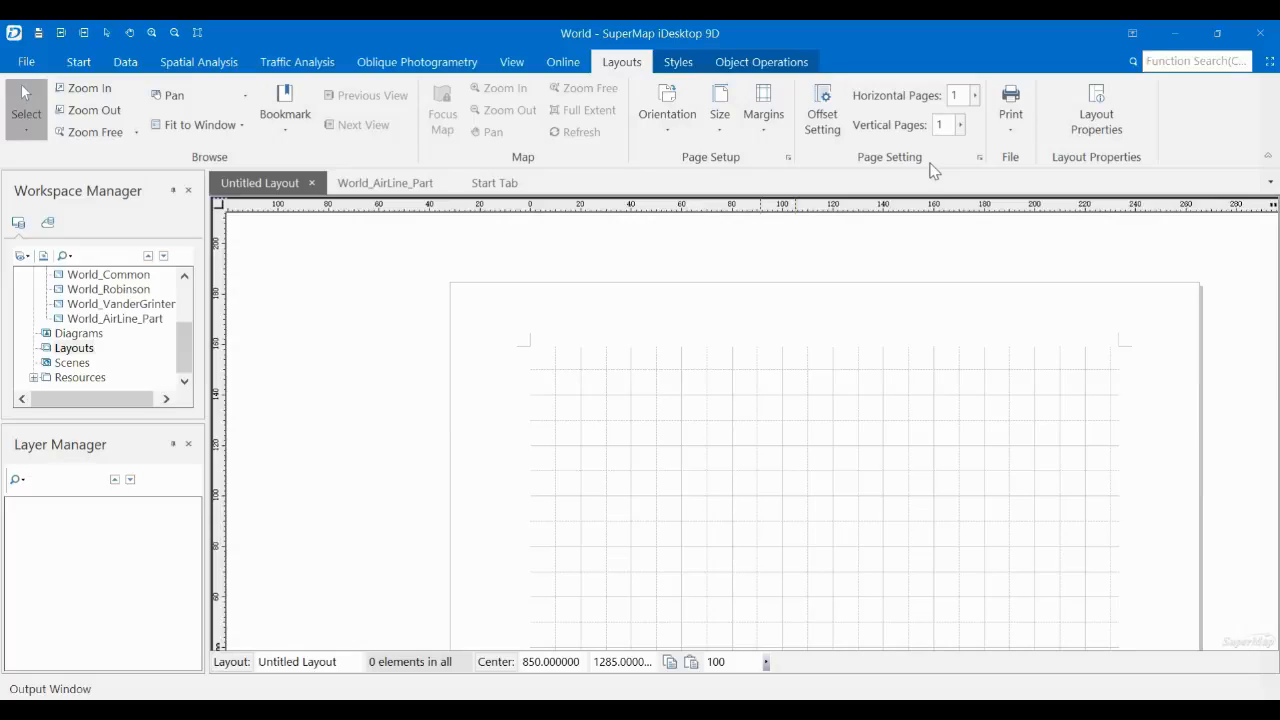
- Draw a rectangular map frame about 210 by 90 mm on the layout page and fill it with the World_AirLine_Part map
scroll(822, 472, down, 1)
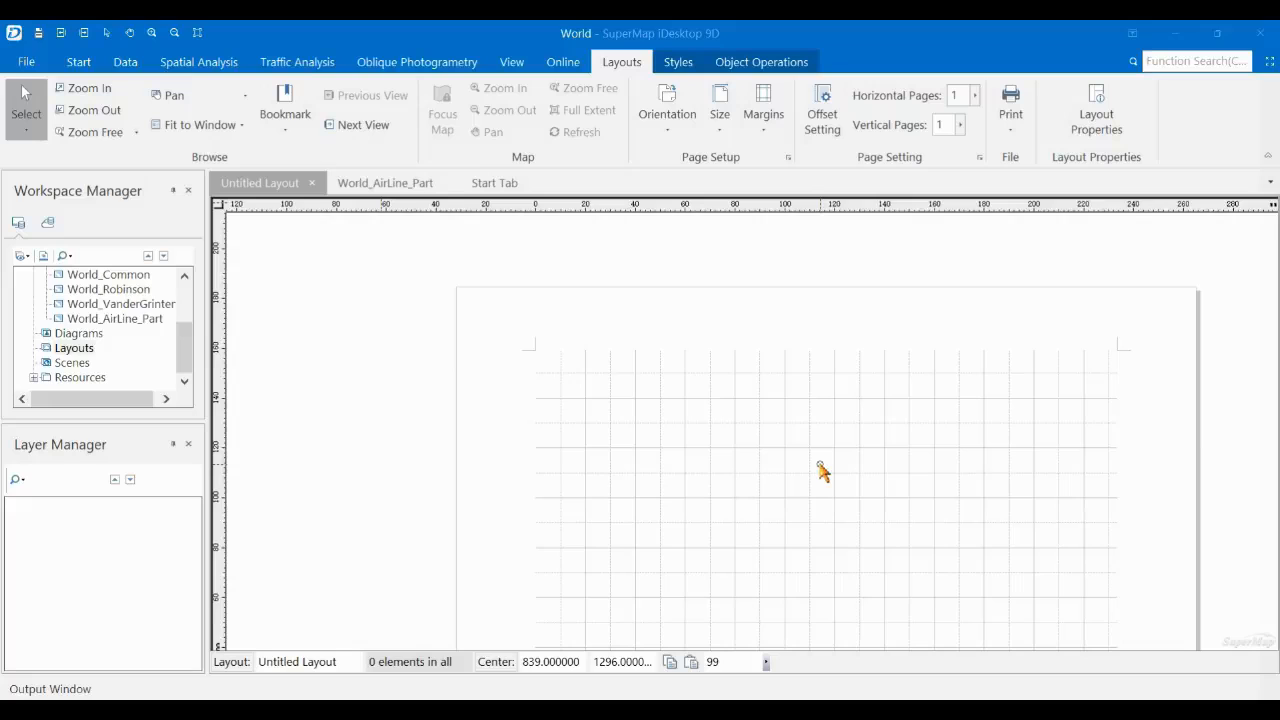
click(755, 63)
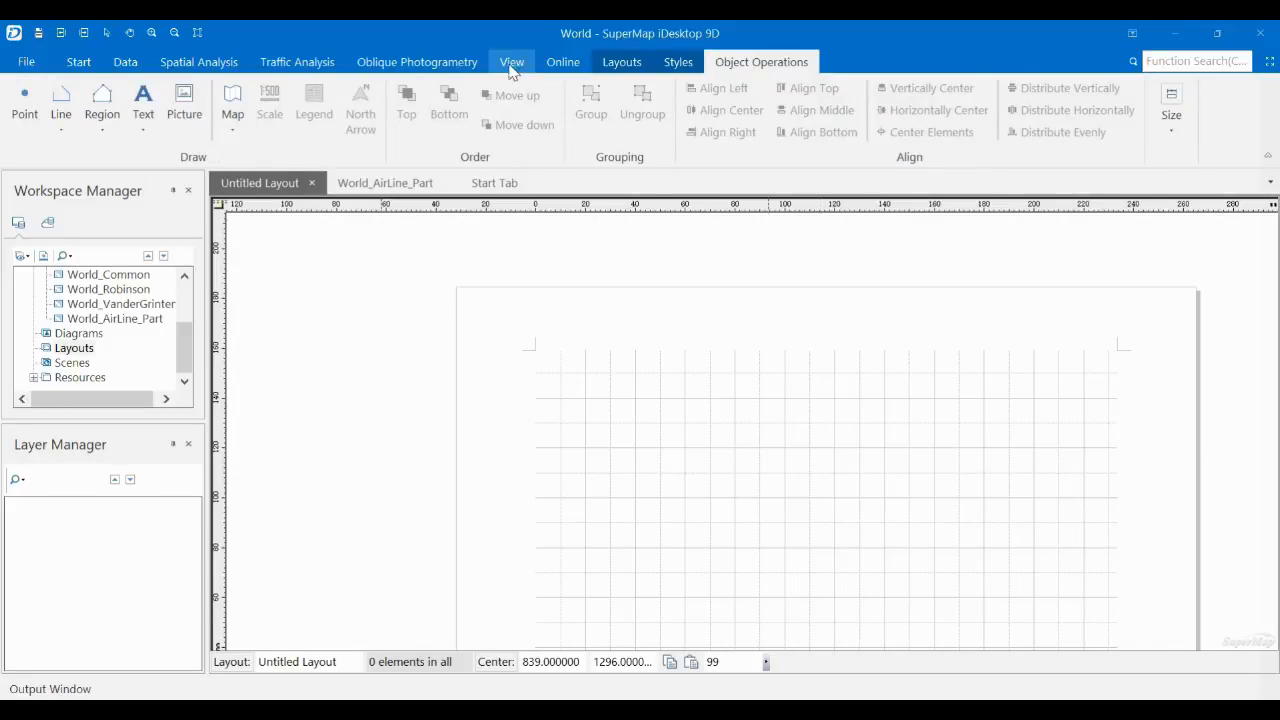
click(230, 95)
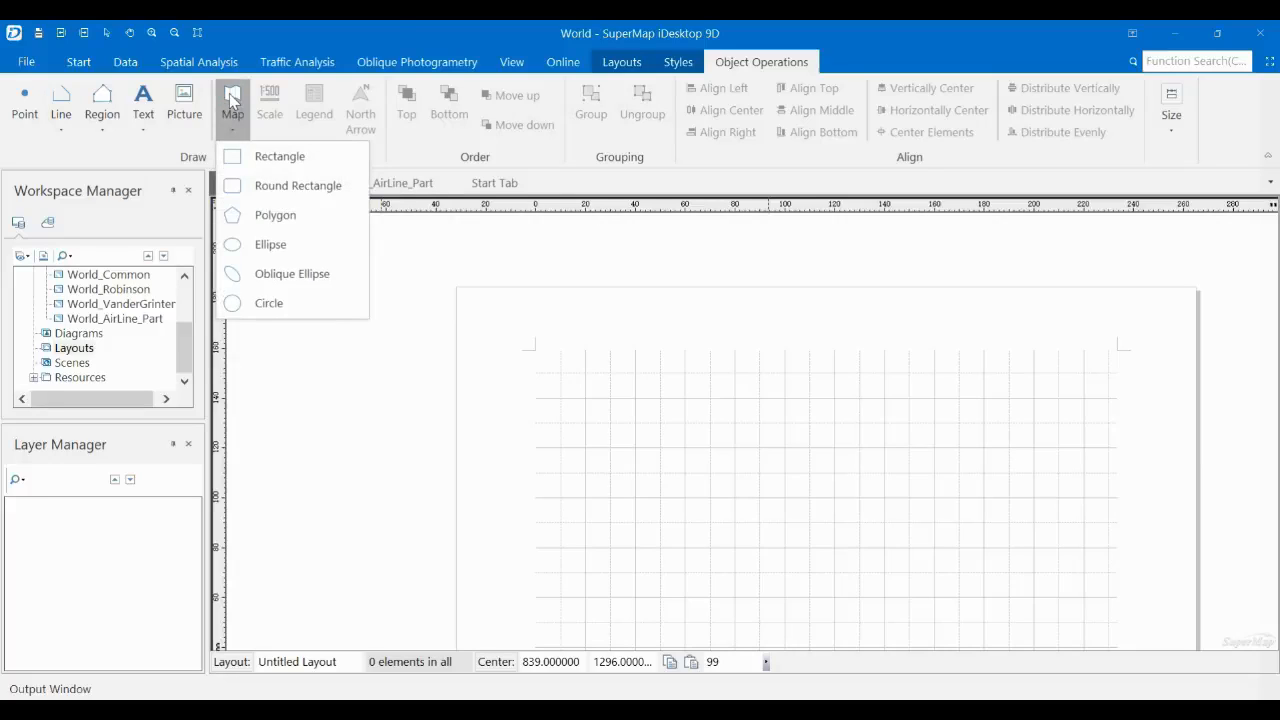
click(246, 155)
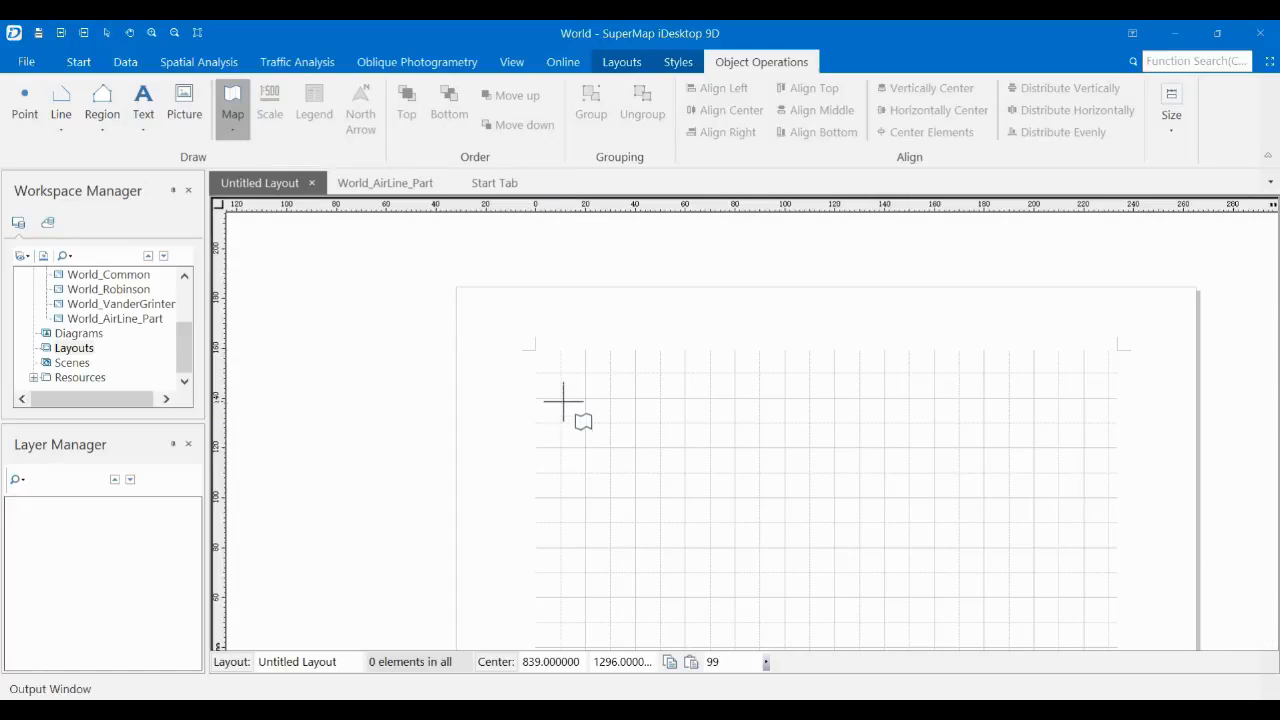
drag(561, 398, 1084, 622)
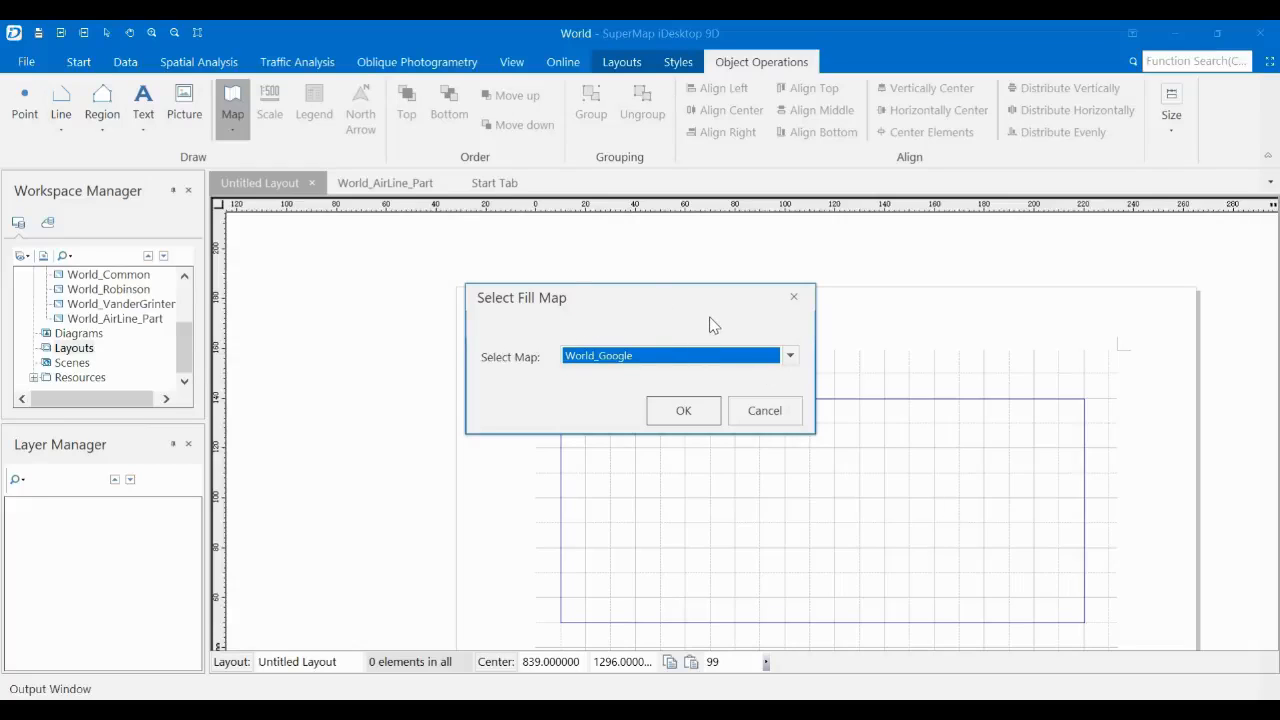
click(702, 358)
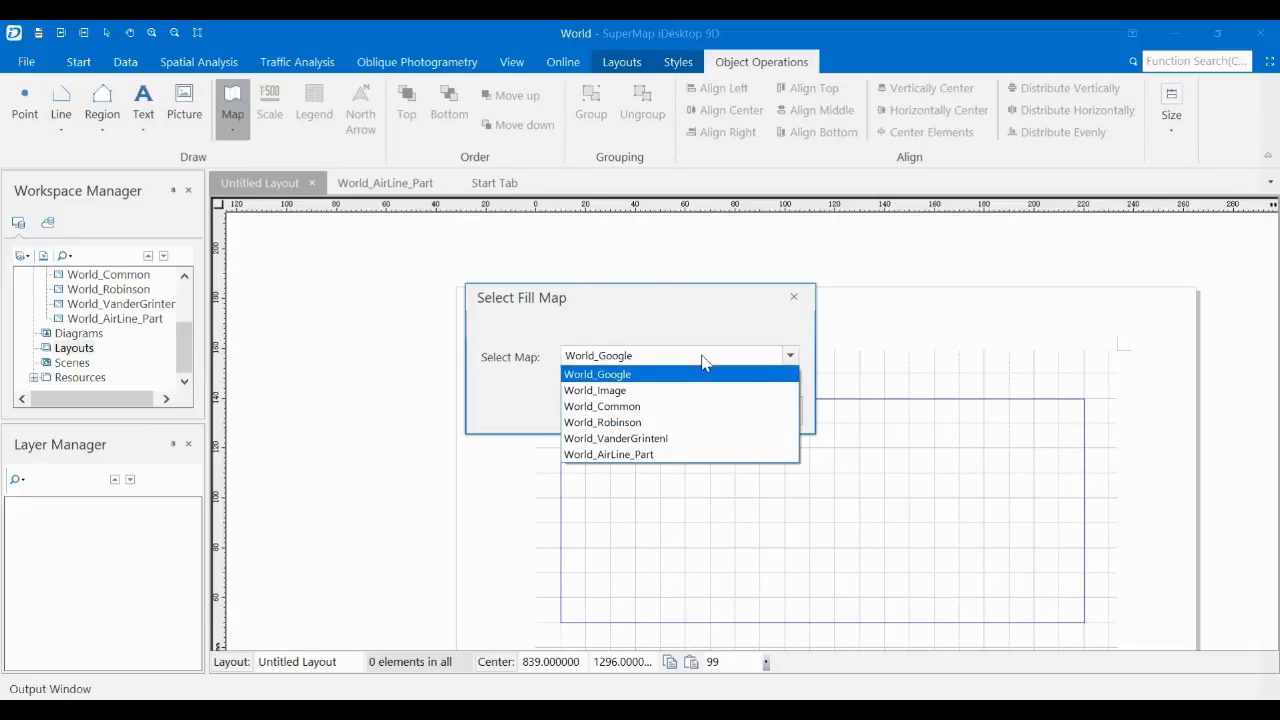
click(672, 455)
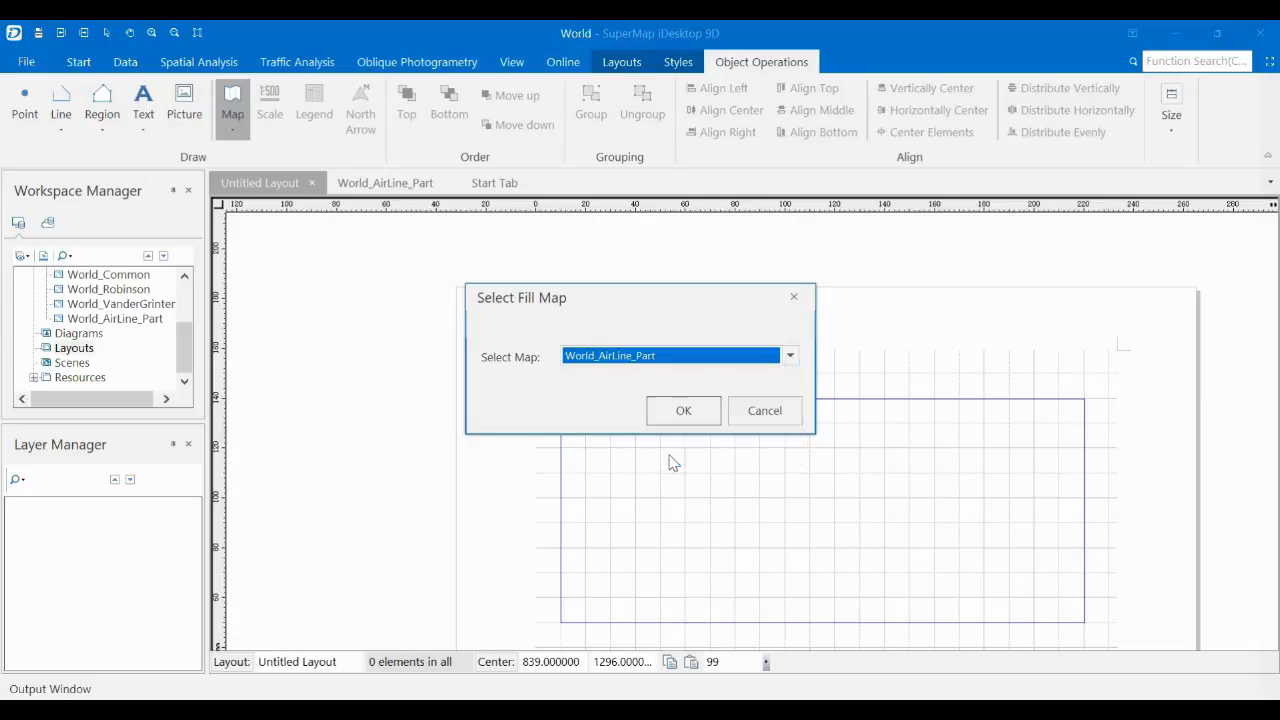
click(683, 416)
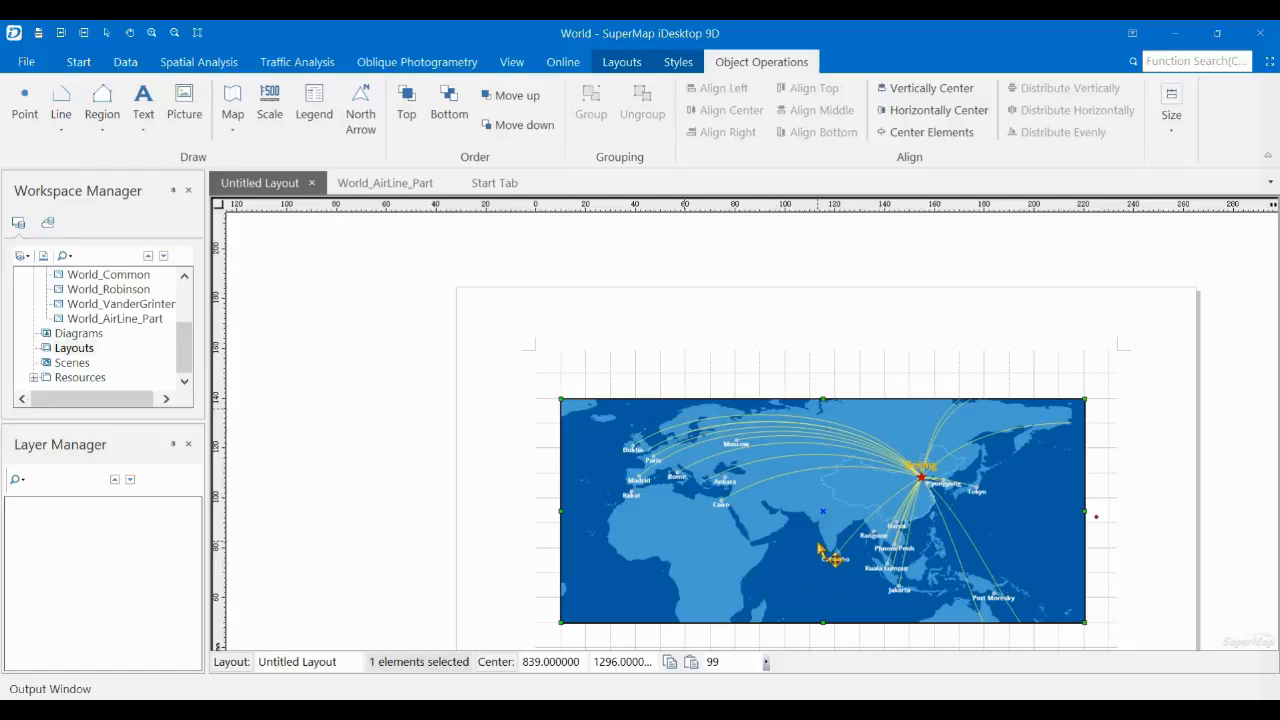
- Shift the map frame slightly within the page margins and extend its lower edge to make it about 110 mm high
drag(818, 549, 830, 545)
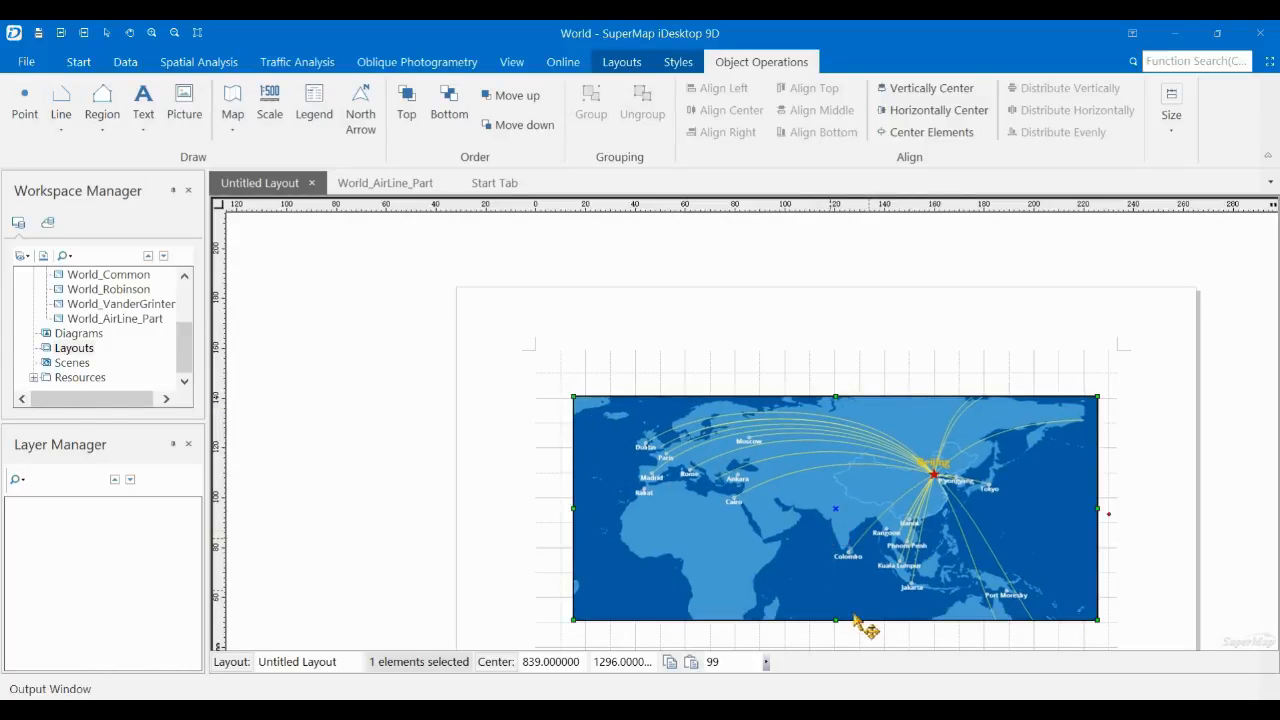
scroll(1160, 335, down, 1)
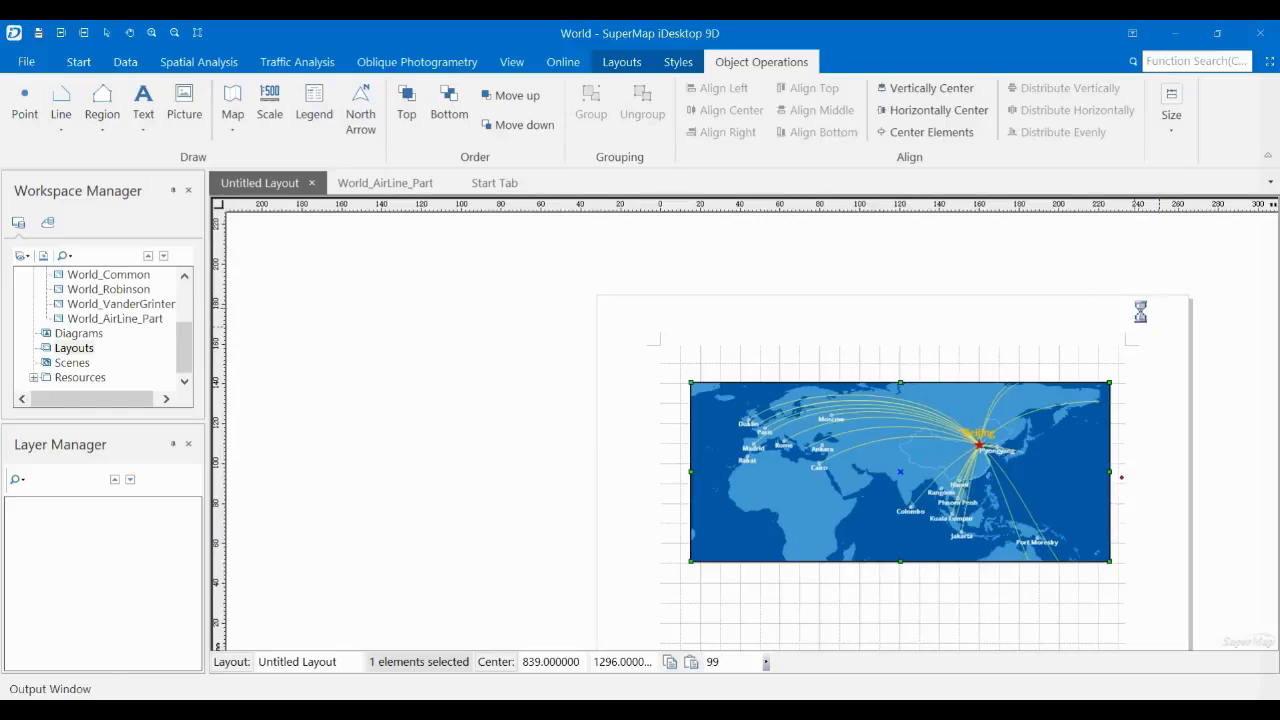
scroll(1074, 284, down, 1)
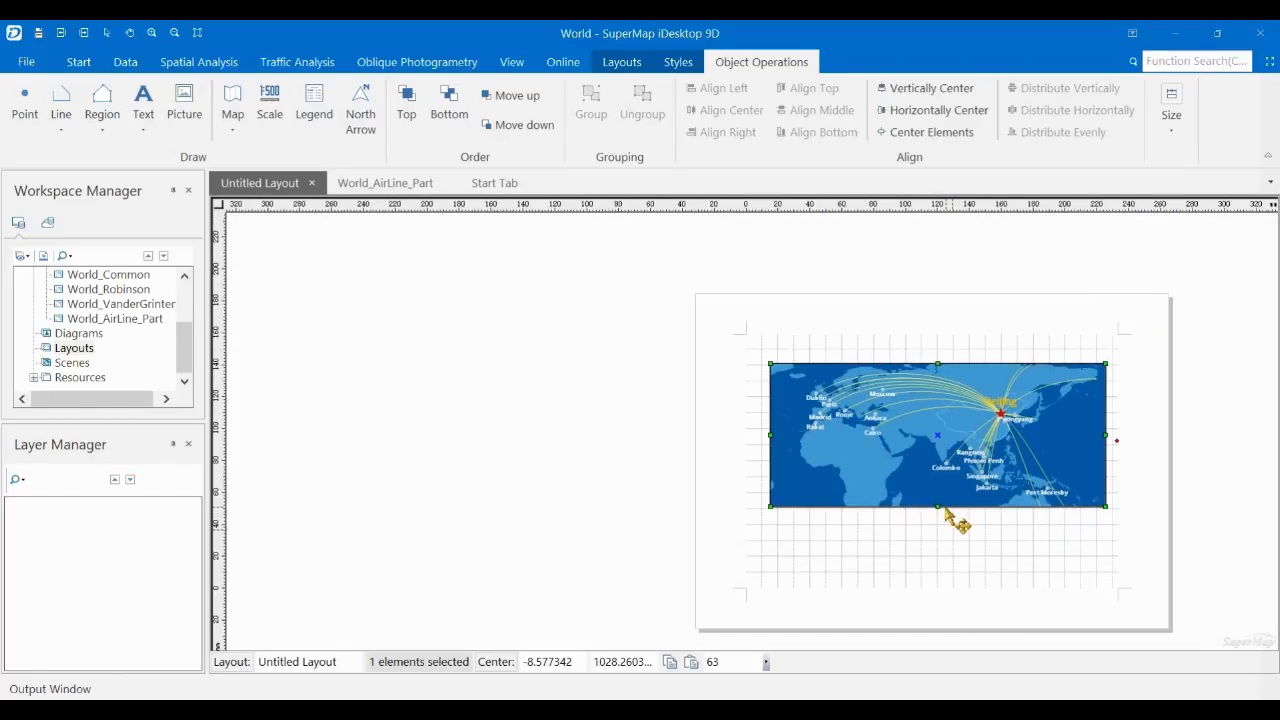
drag(939, 506, 941, 541)
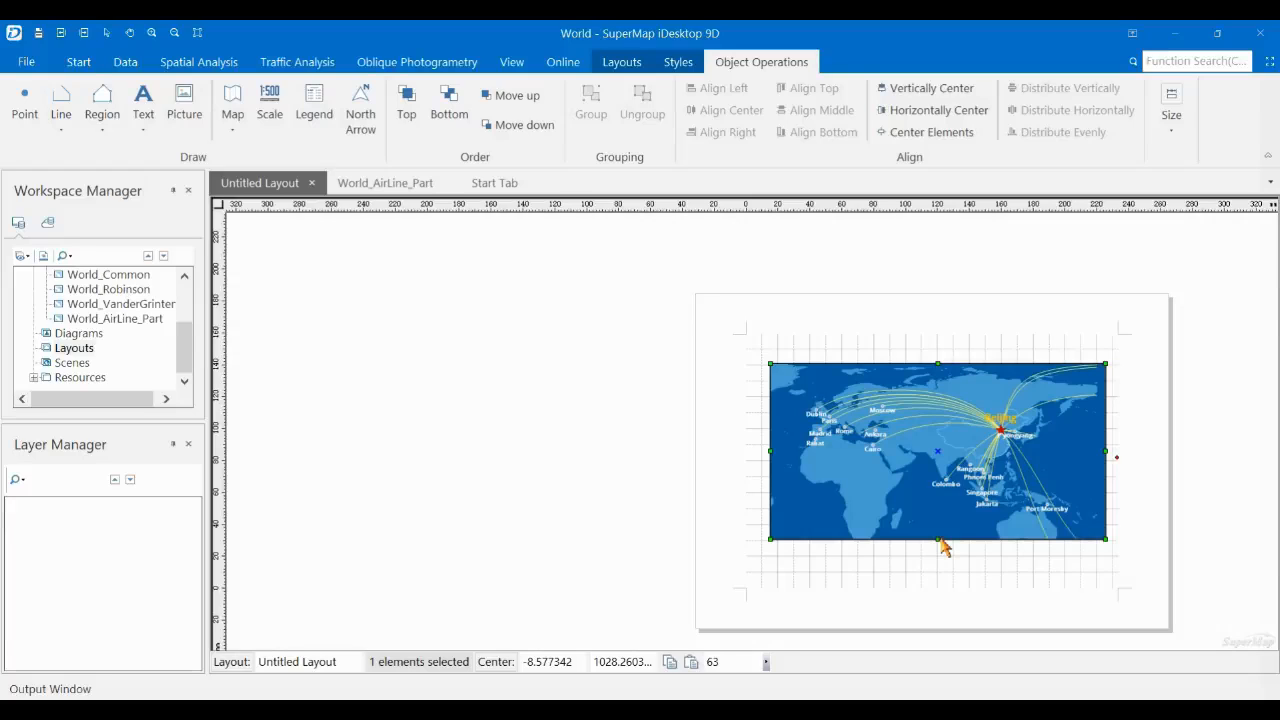
- Activate the map inside the frame, show it at full extent, and release the map focus
right_click(972, 487)
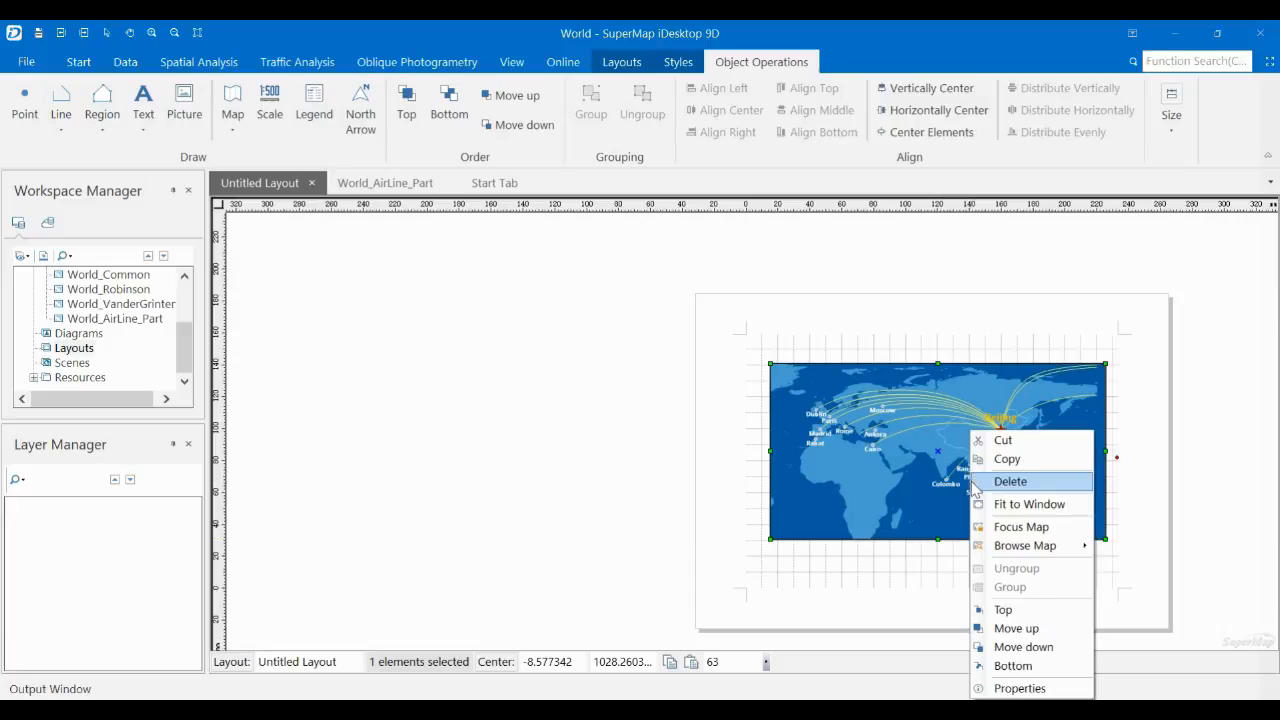
click(1028, 530)
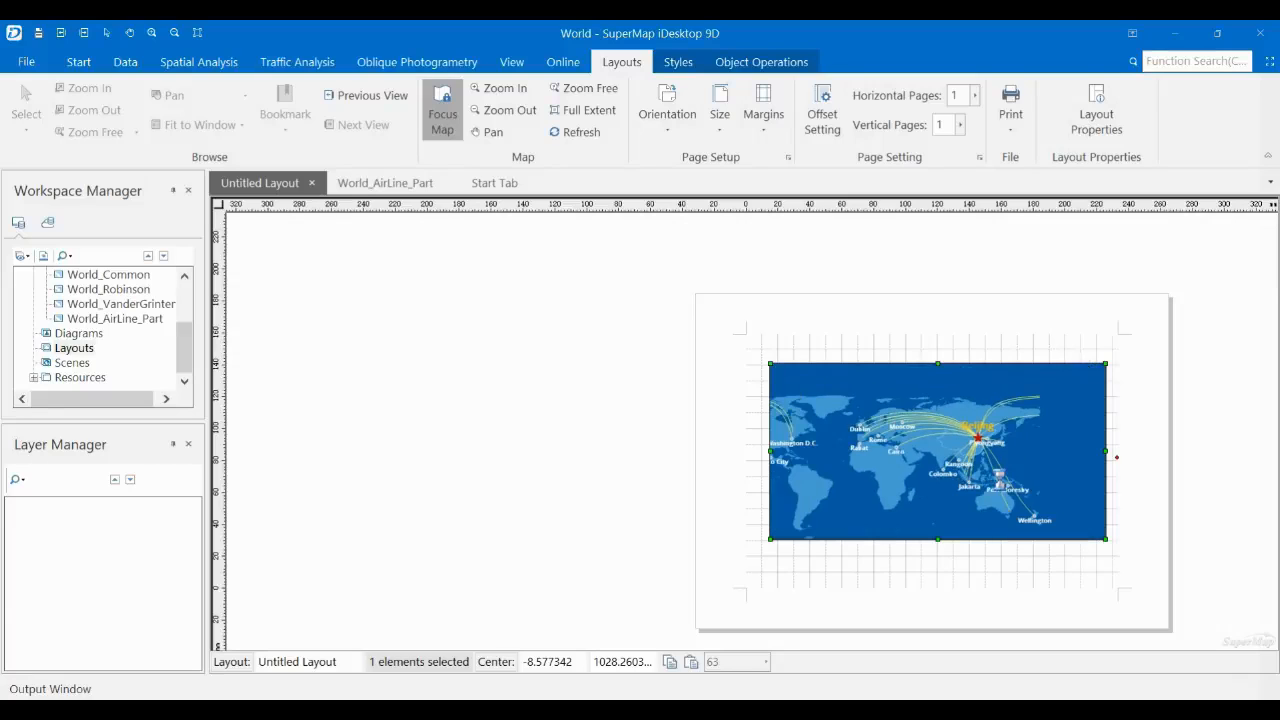
click(493, 132)
drag(936, 466, 930, 478)
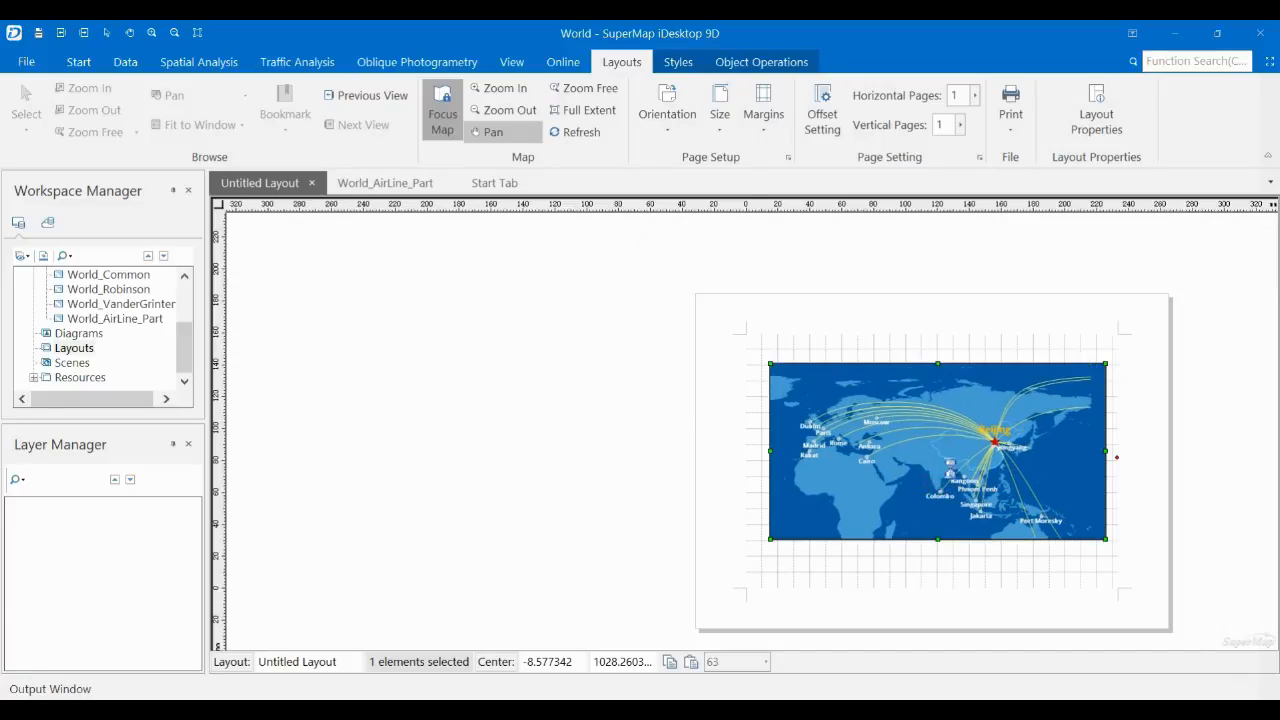
click(577, 113)
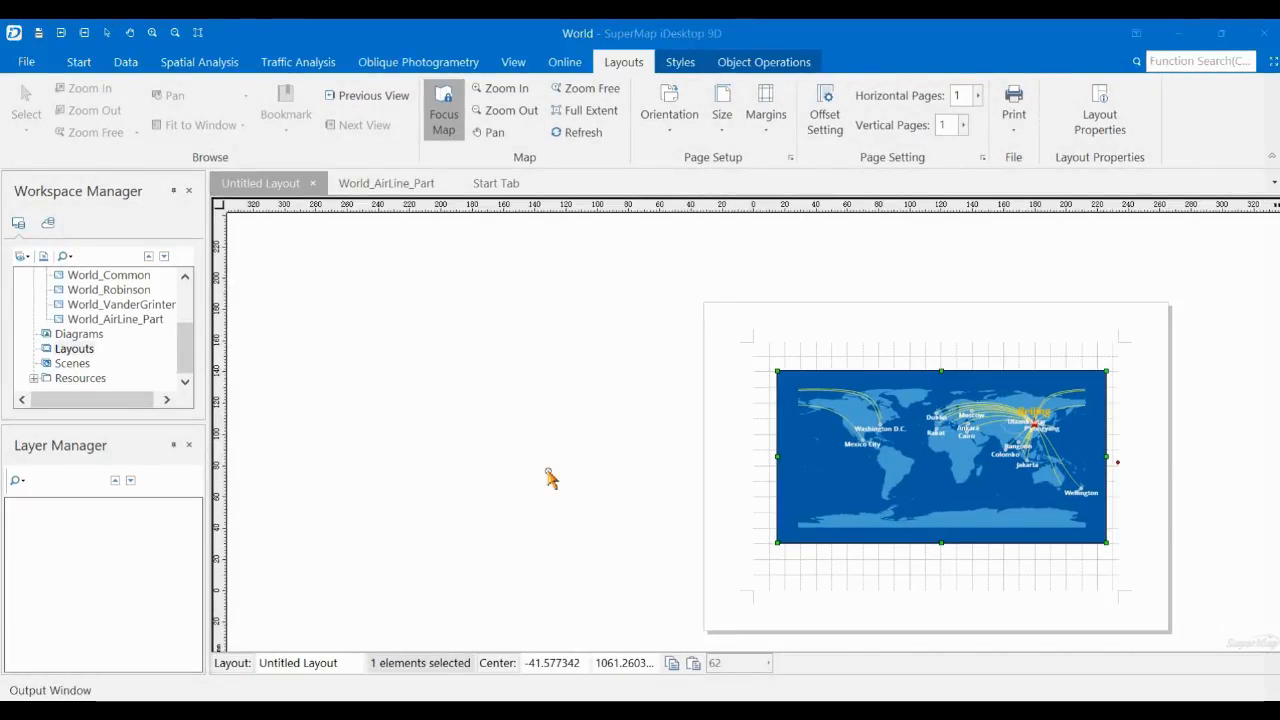
click(449, 124)
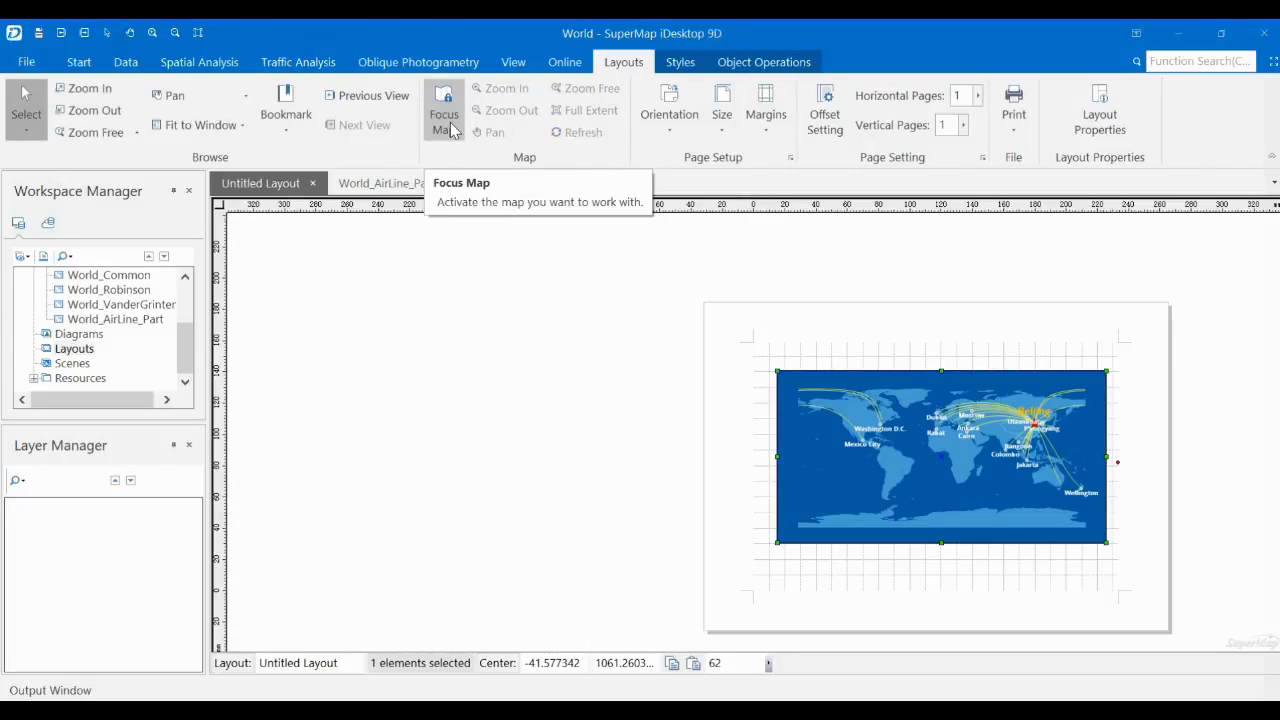
- Add the title text "World AirLine Part" to the layout above the upper edge of the map frame
click(243, 127)
click(237, 153)
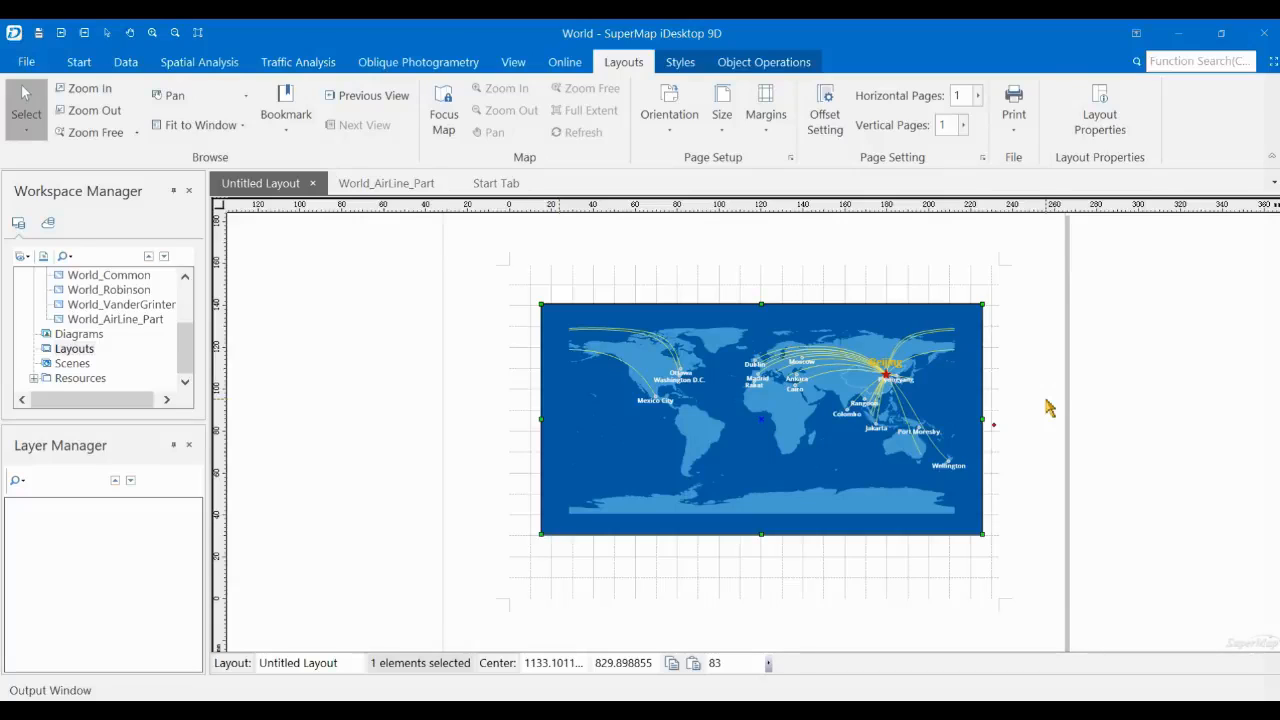
click(760, 66)
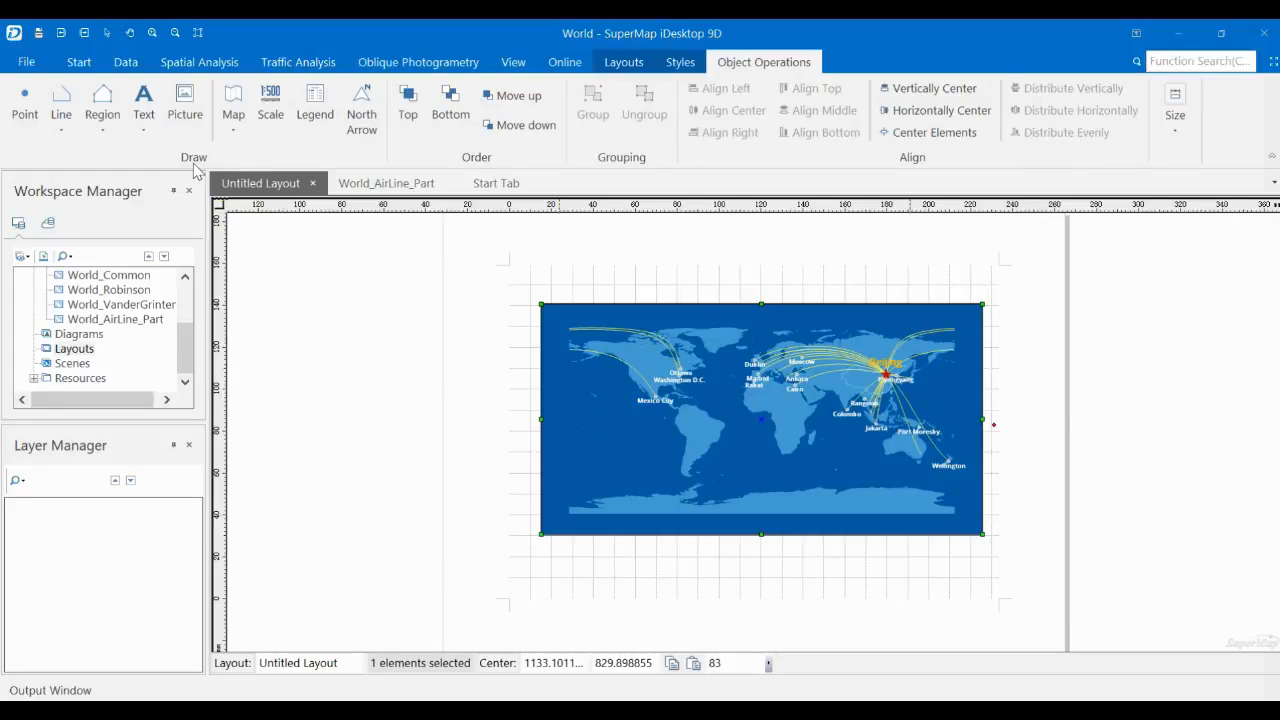
click(143, 97)
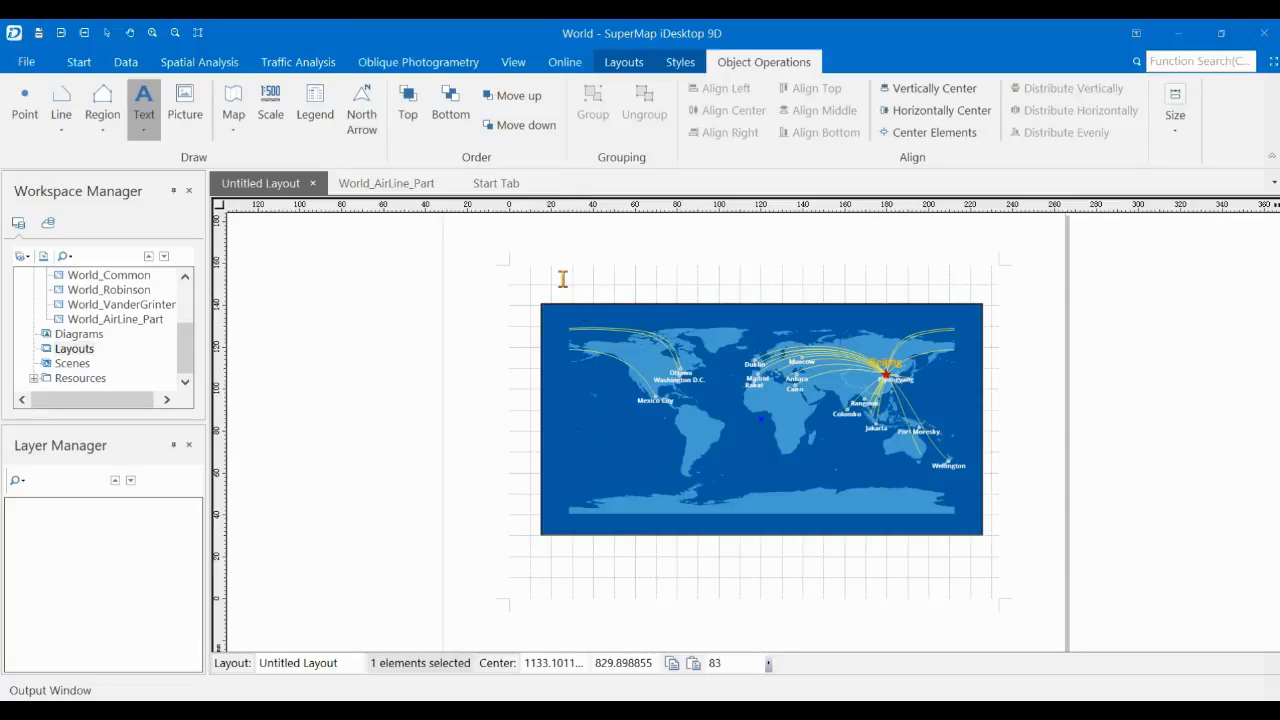
click(564, 280)
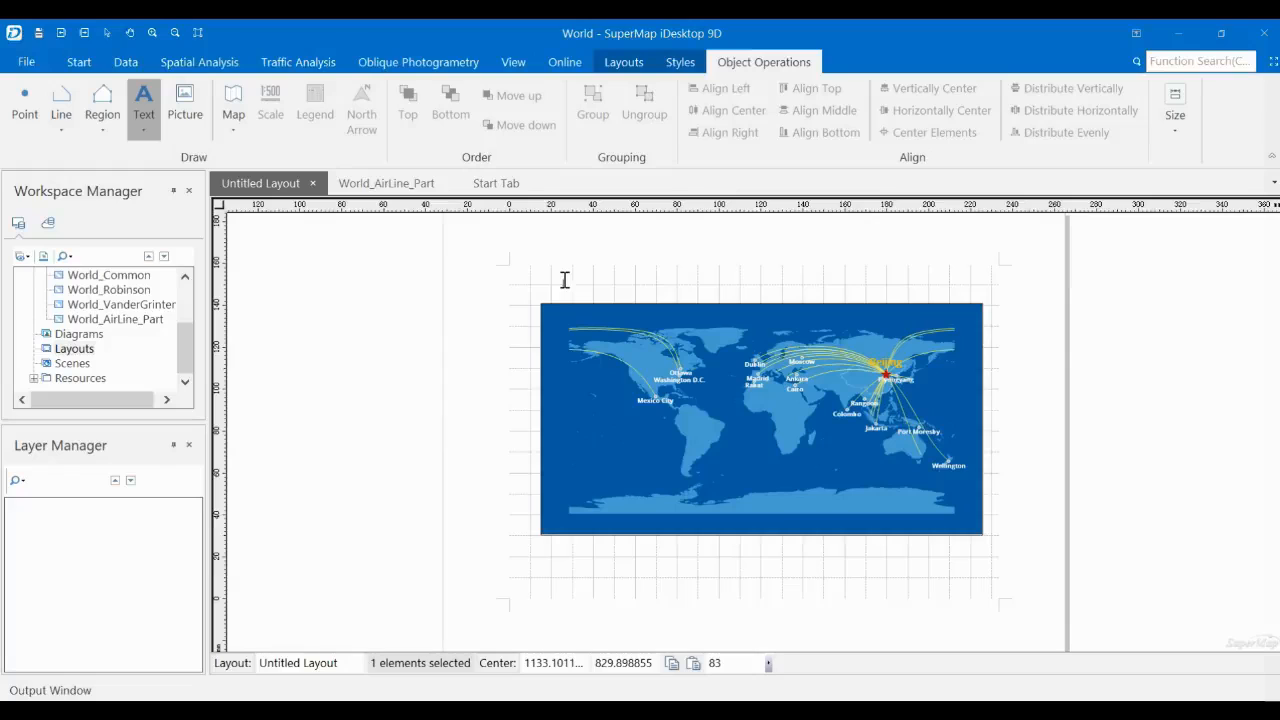
text(W)
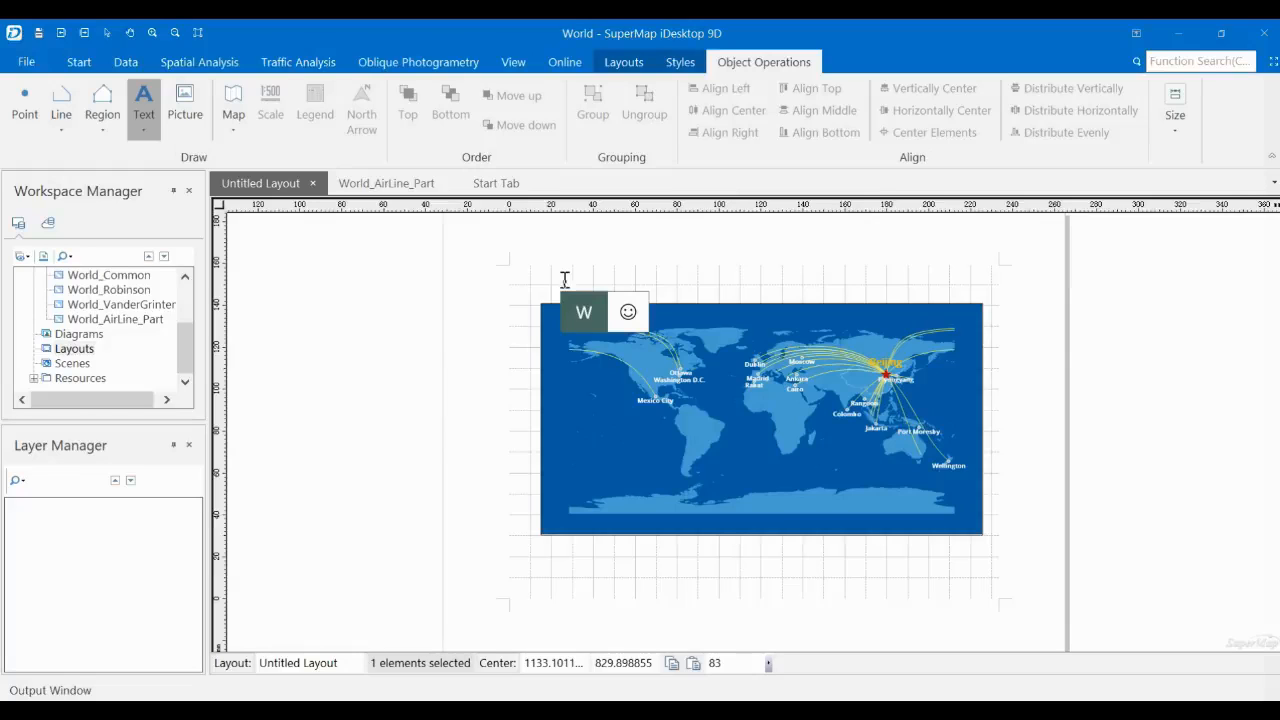
text(orld)
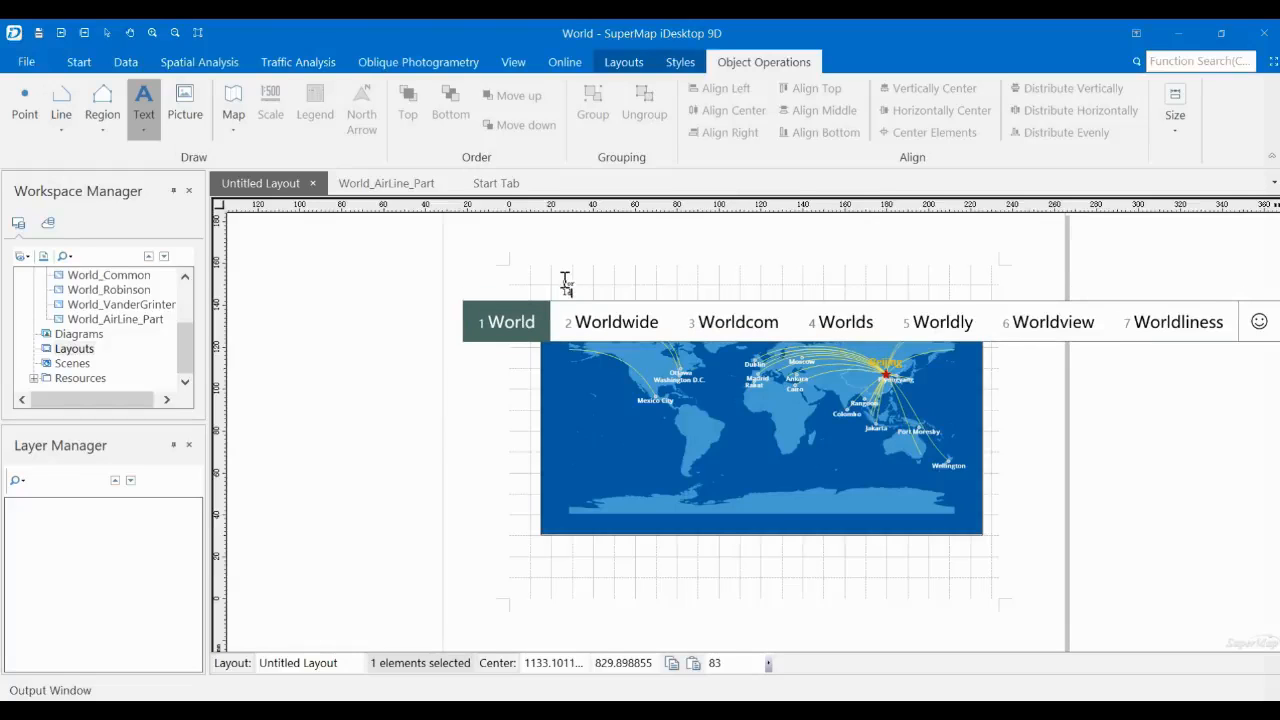
key(space)
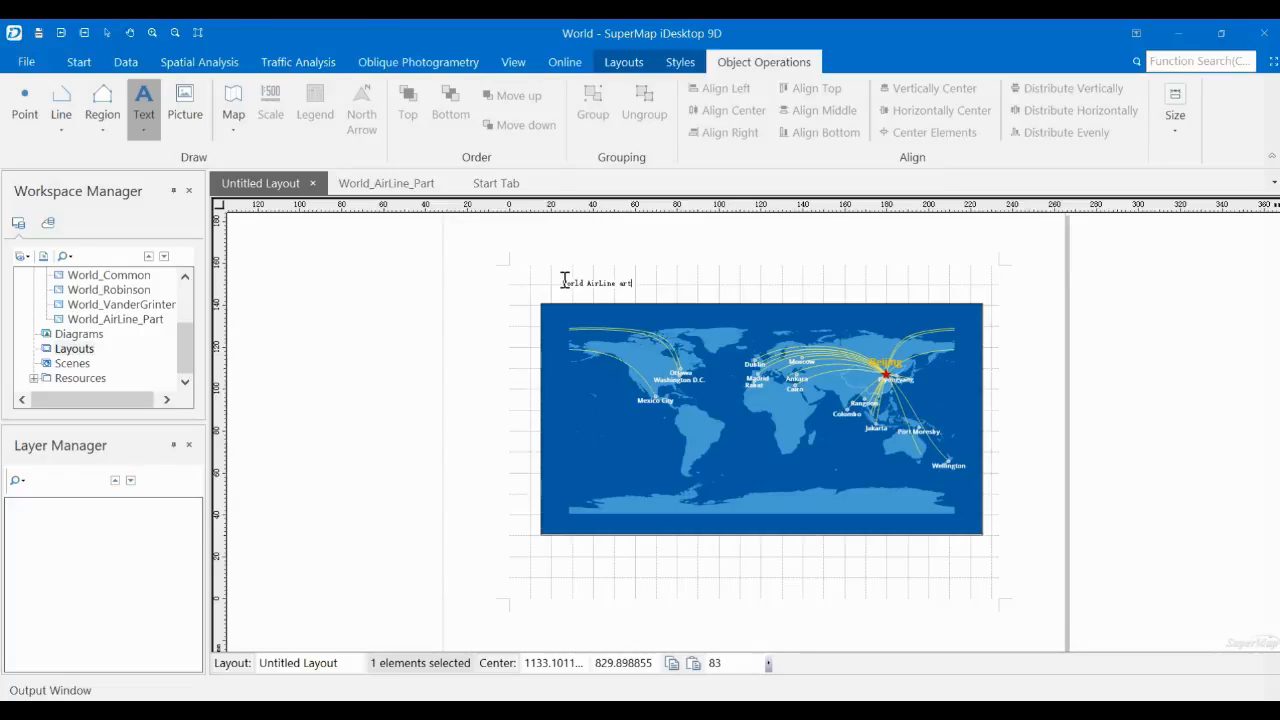
key(BackSpace)
click(526, 294)
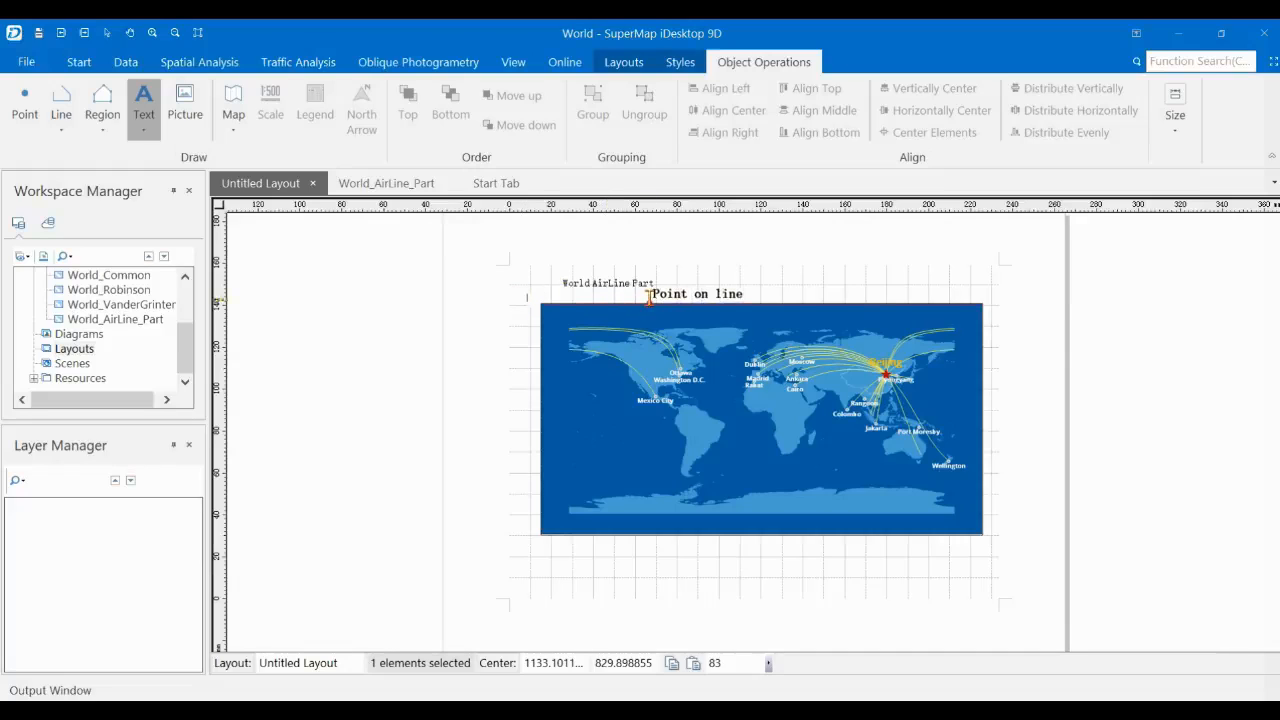
- Select the World AirLine Part title and open its properties
double_click(610, 283)
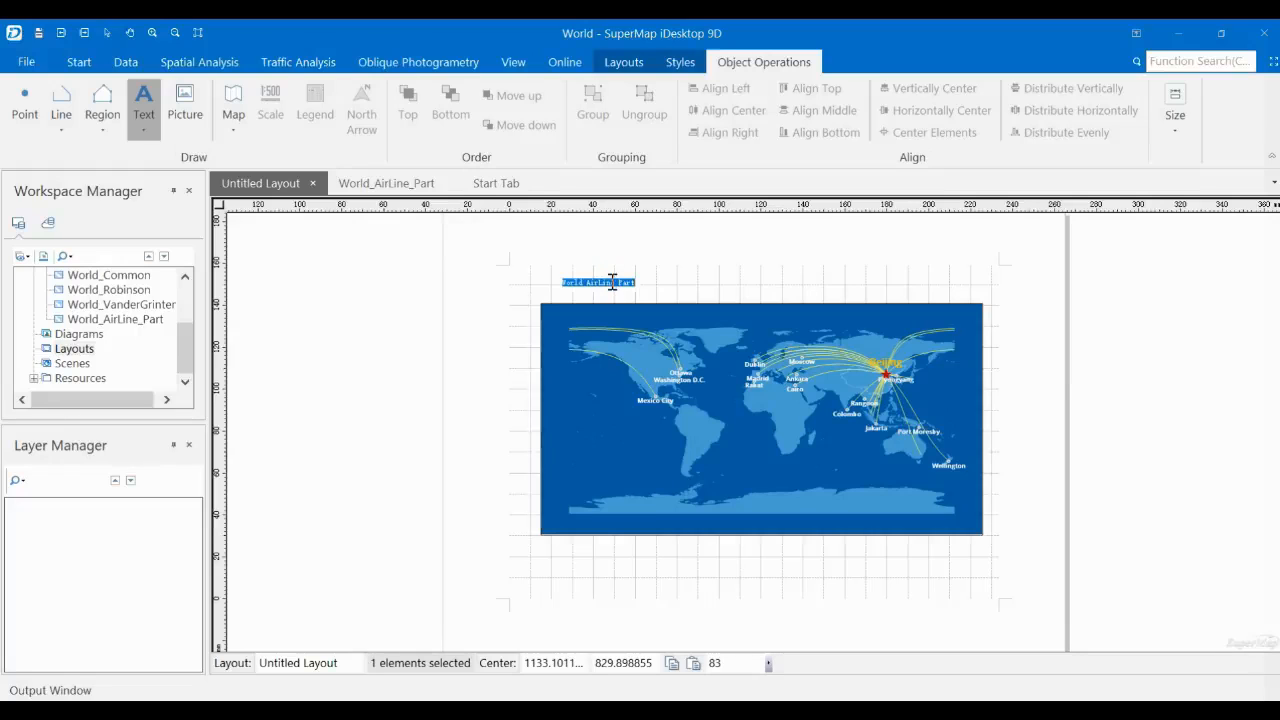
click(622, 63)
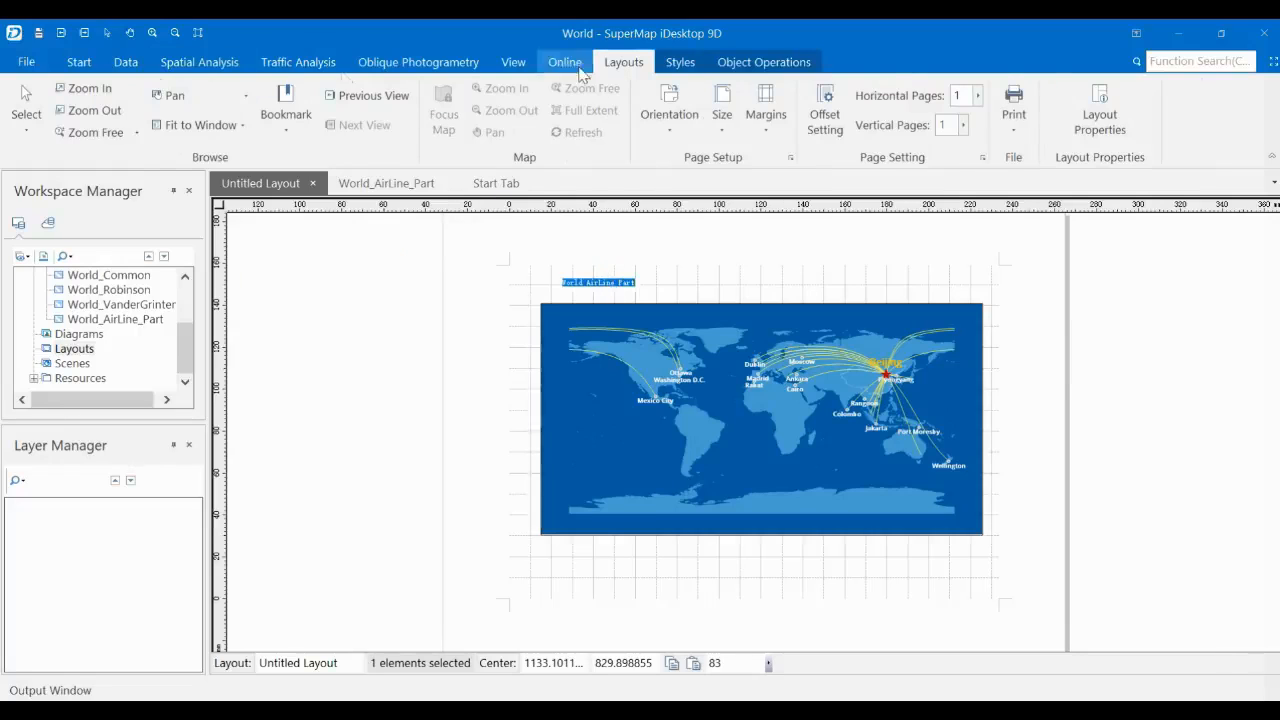
click(543, 283)
click(593, 284)
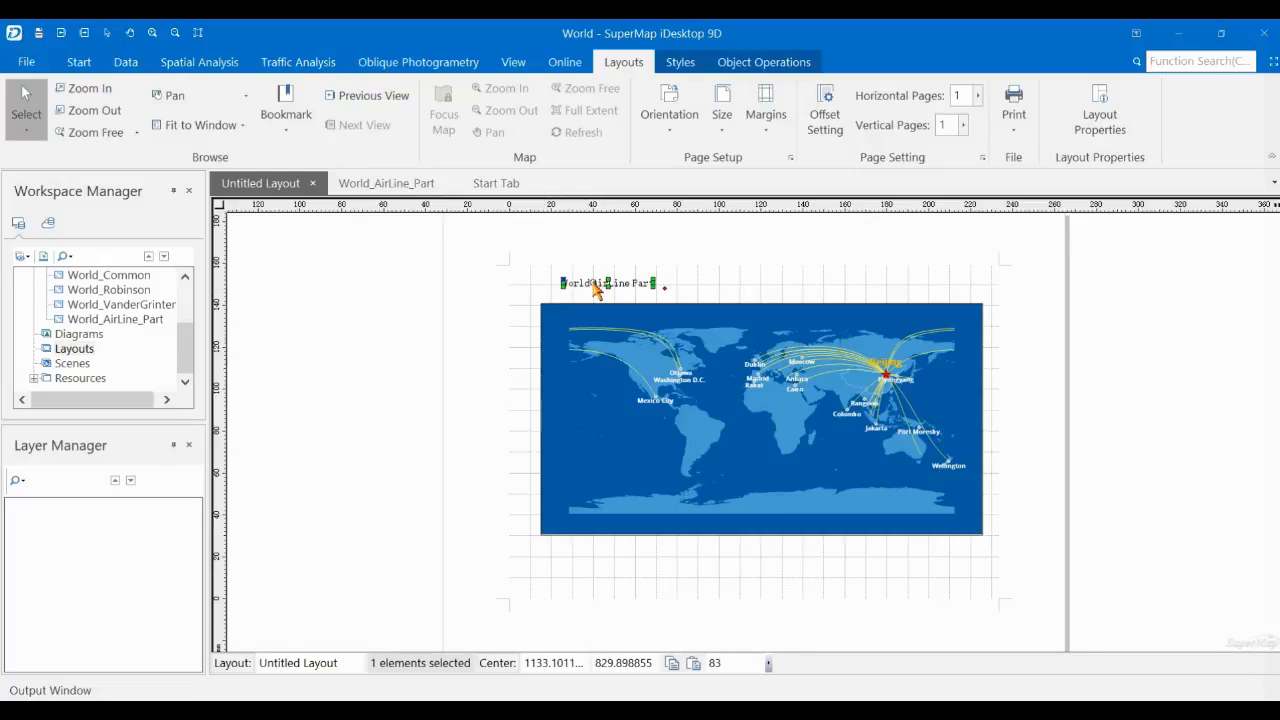
right_click(596, 288)
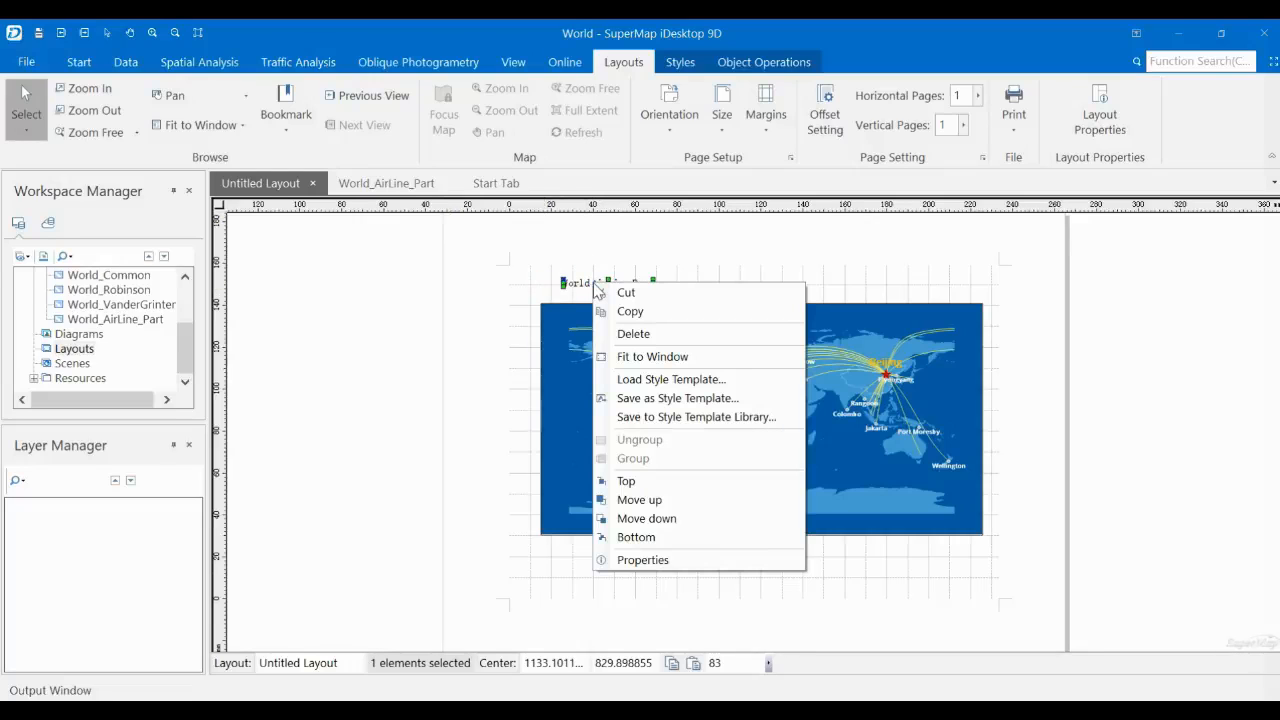
click(655, 561)
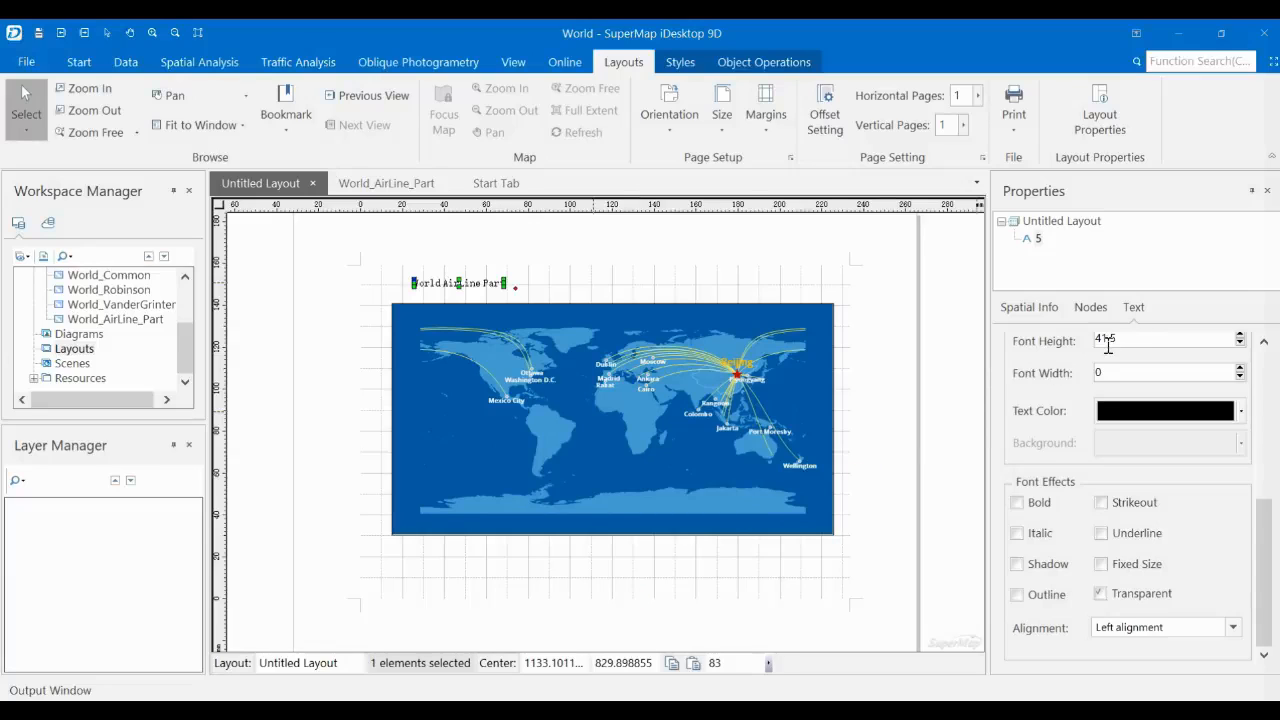
- Change the title's font height to 14 in its text properties
scroll(1109, 344, up, 10)
scroll(1125, 382, up, 10)
scroll(1125, 381, up, 5)
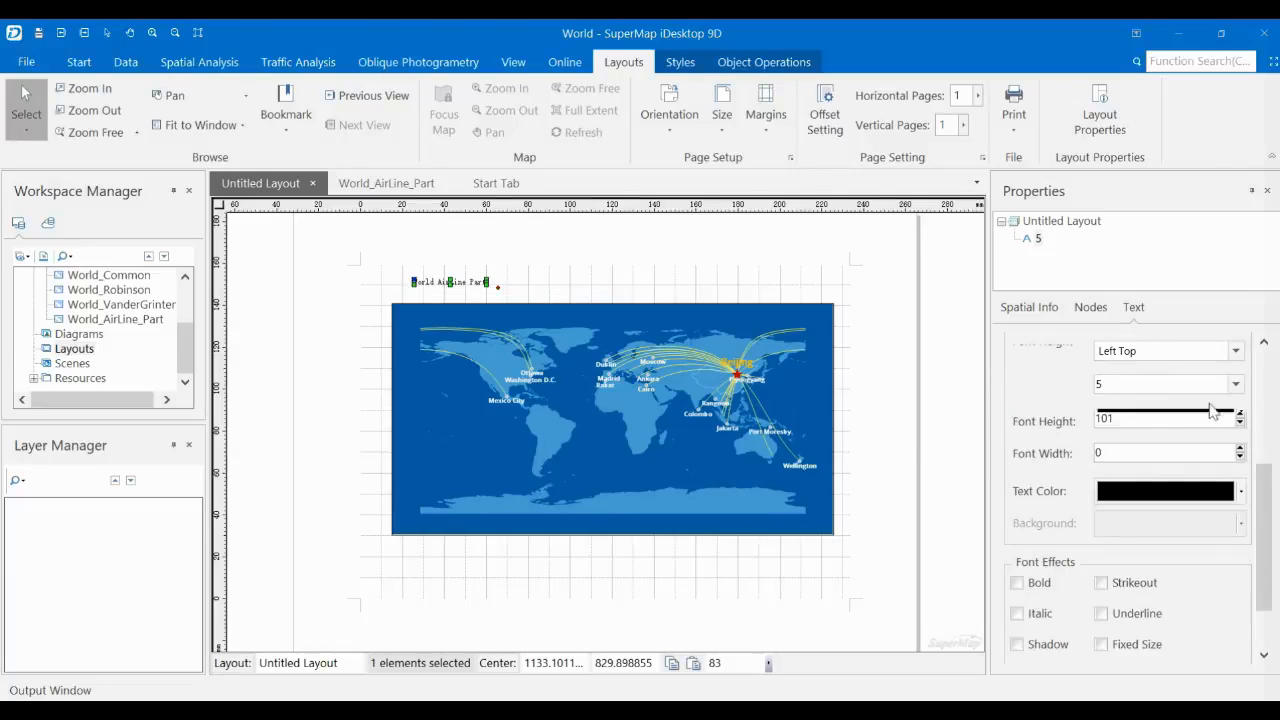
drag(1262, 508, 1271, 482)
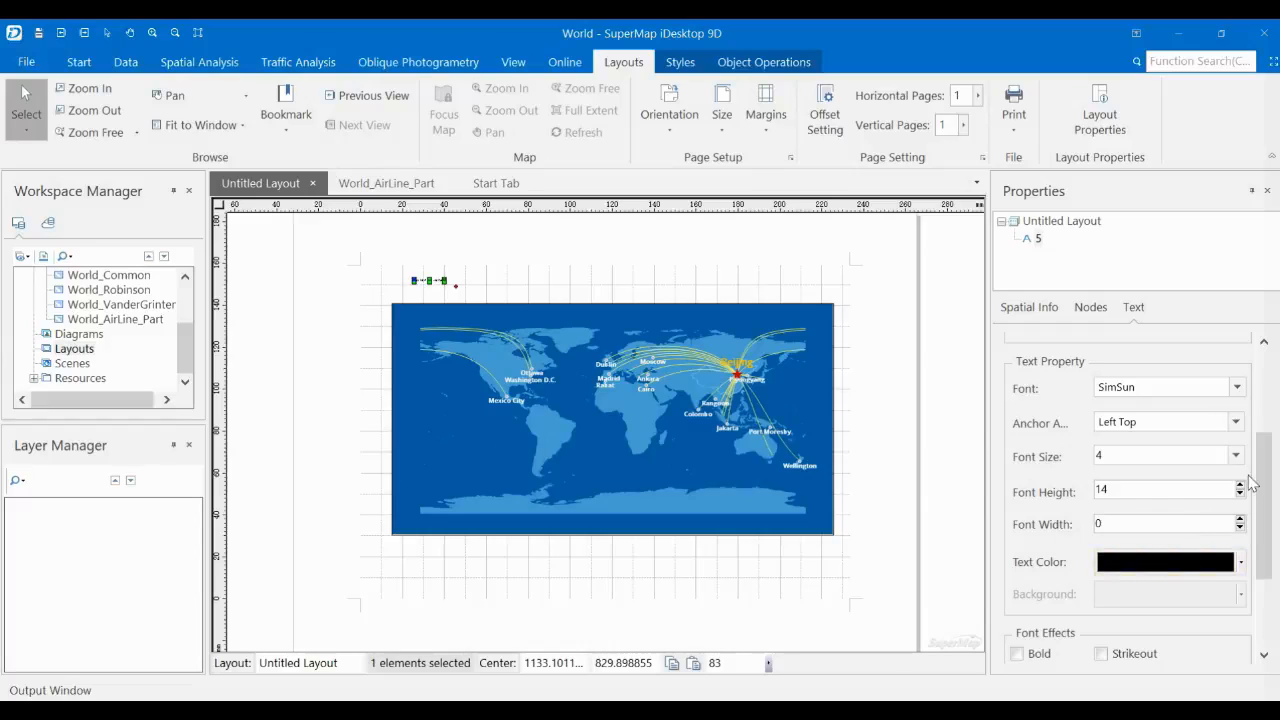
- Set the World AirLine Part title's font to Verdana
scroll(1264, 462, down, 3)
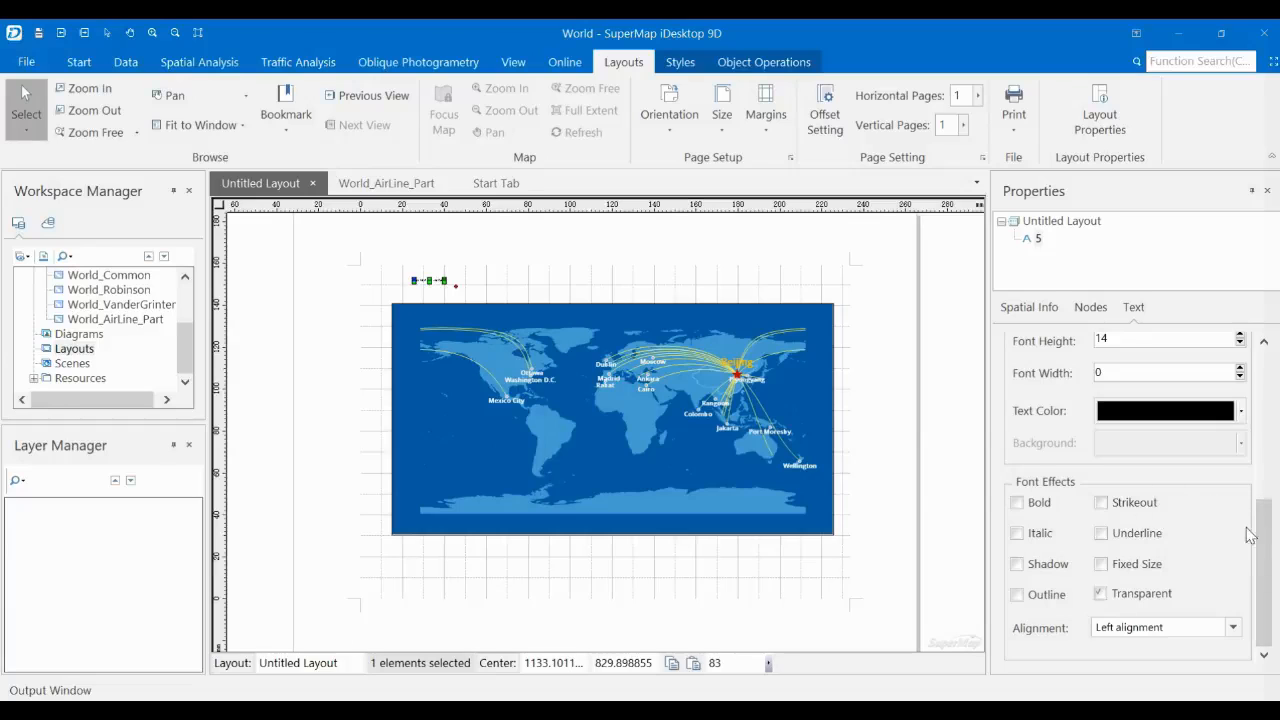
scroll(1250, 533, up, 3)
click(1238, 376)
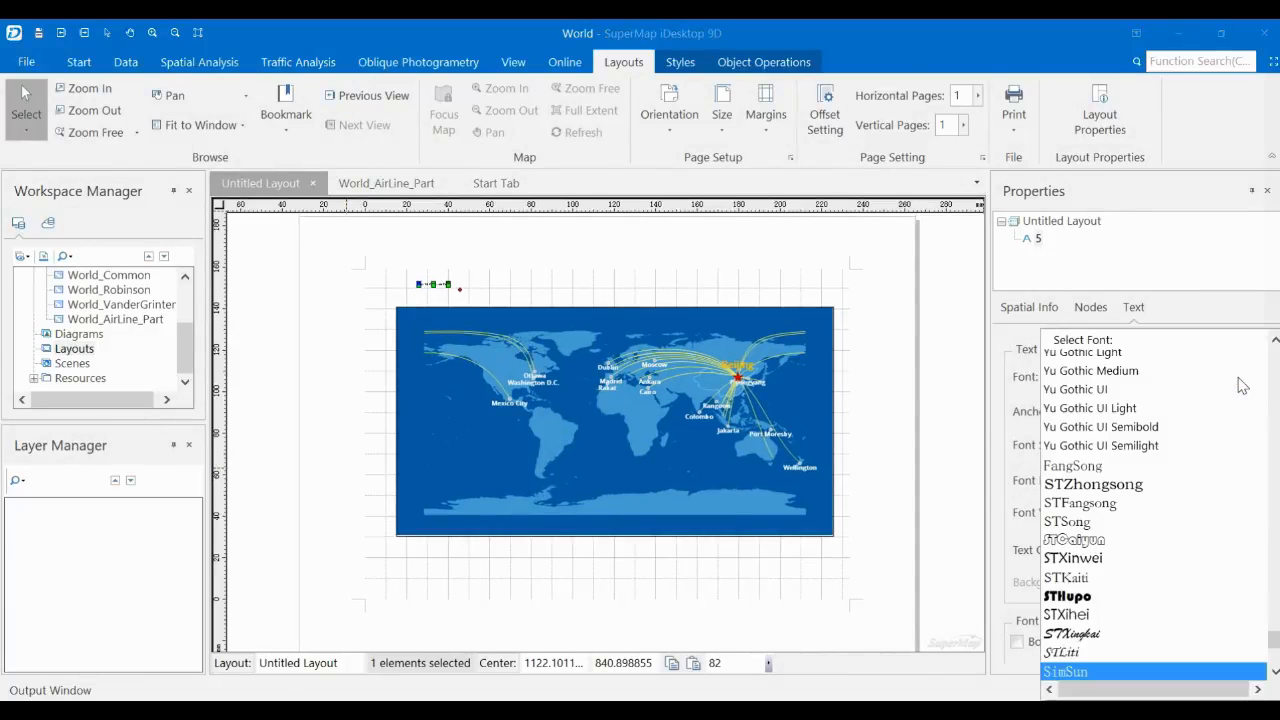
scroll(1211, 561, down, 8)
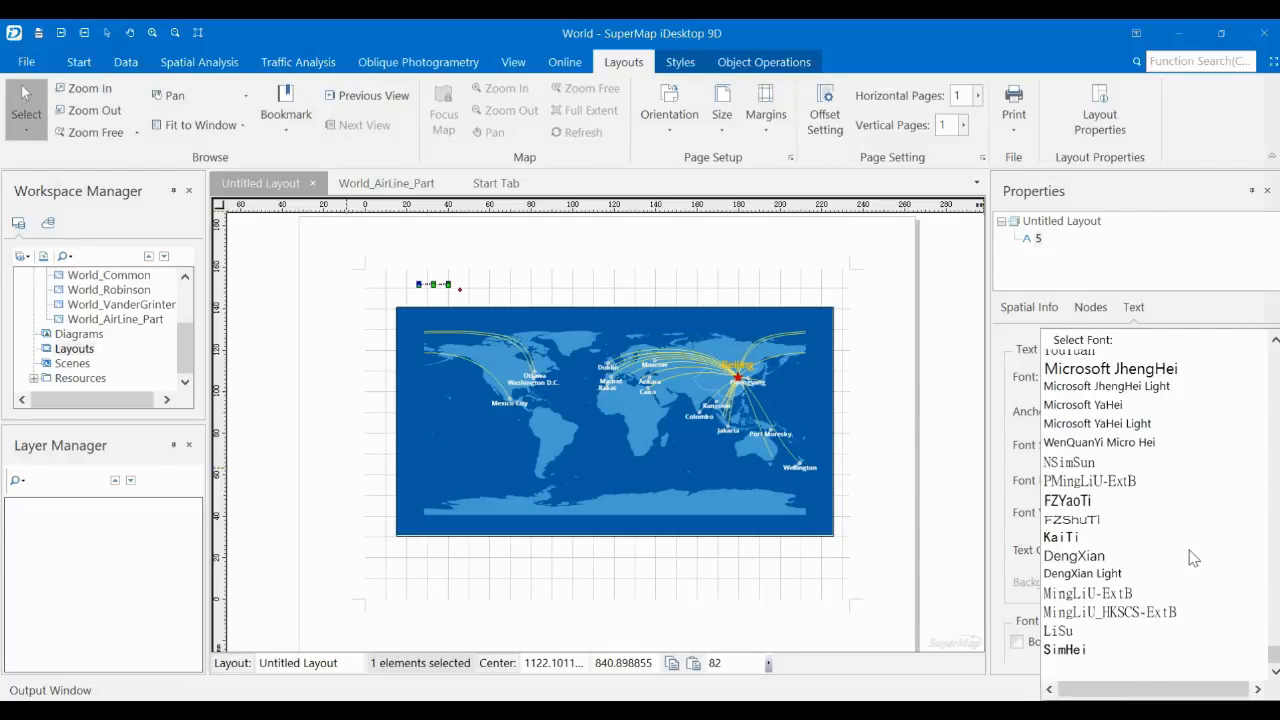
scroll(1192, 558, up, 10)
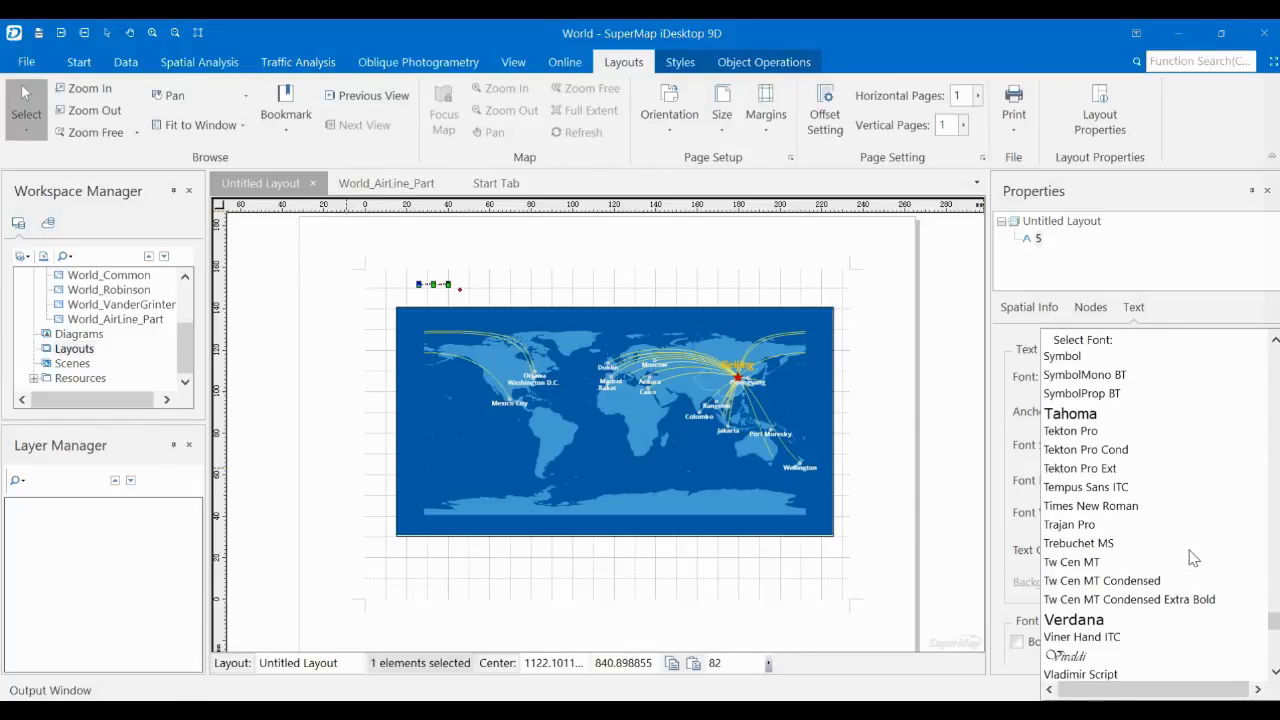
click(1100, 620)
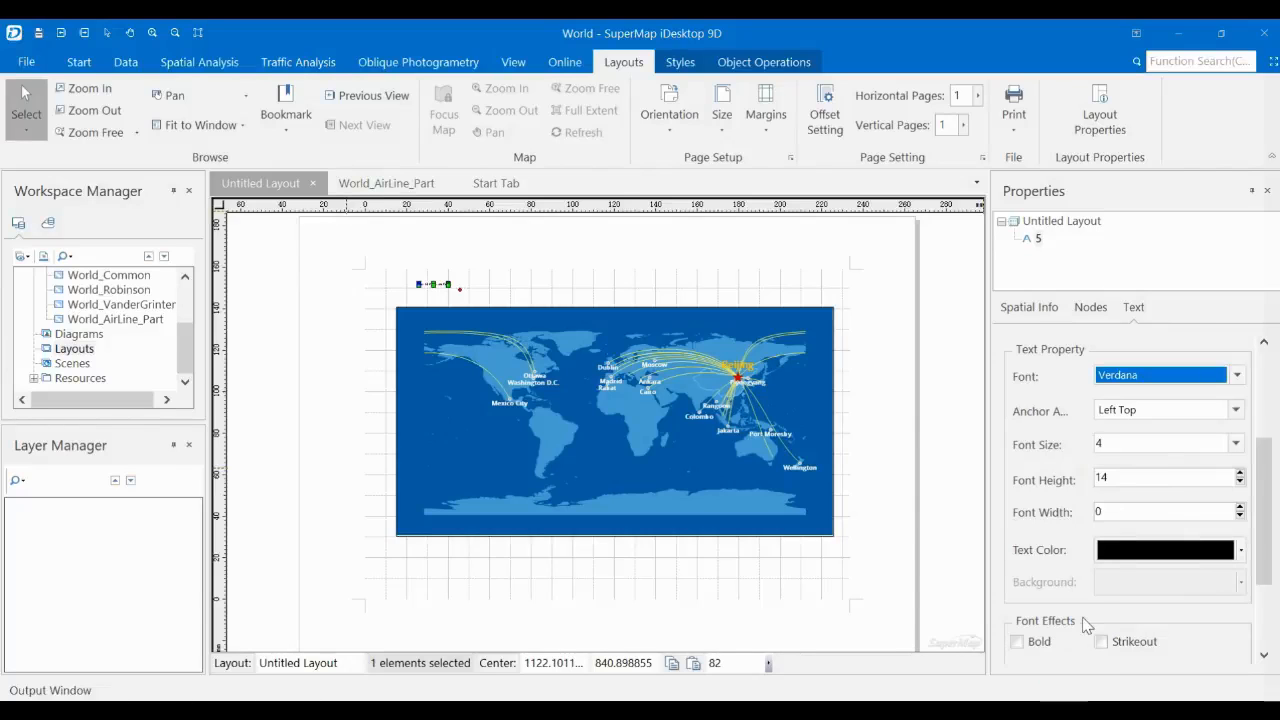
- Set the title's anchor alignment to Center Left and its font size to 24
click(1236, 410)
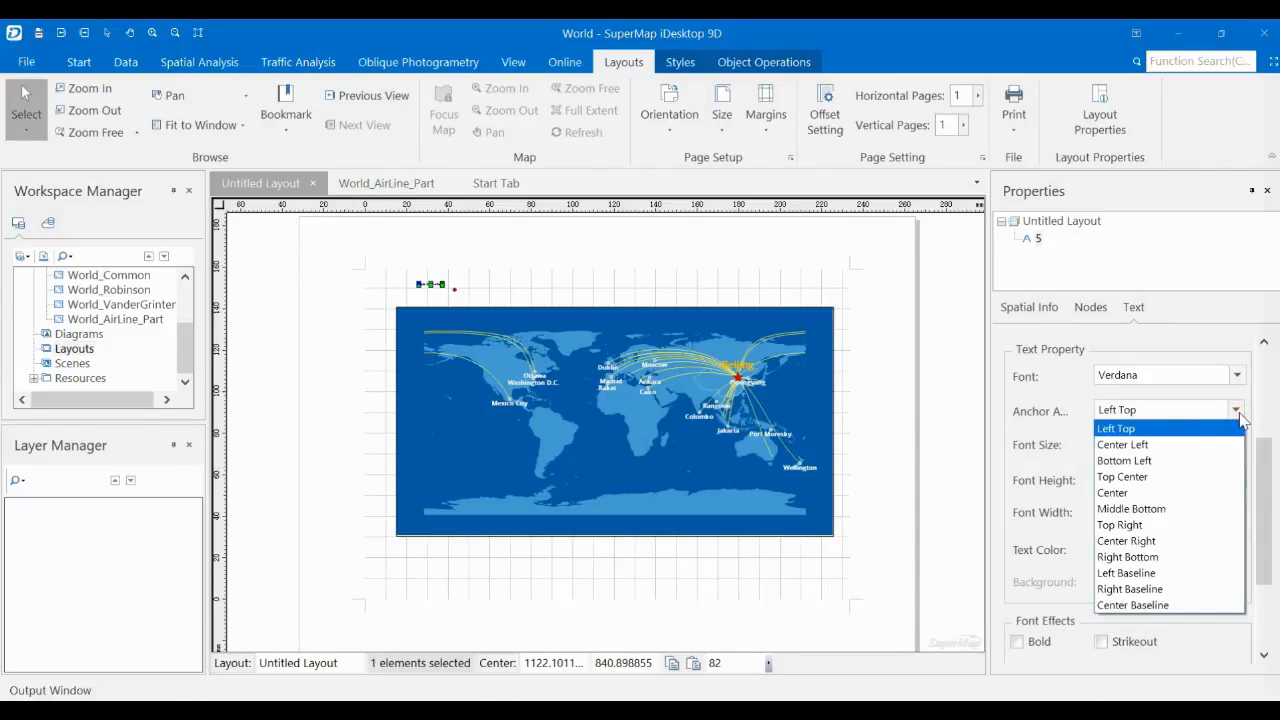
click(1222, 444)
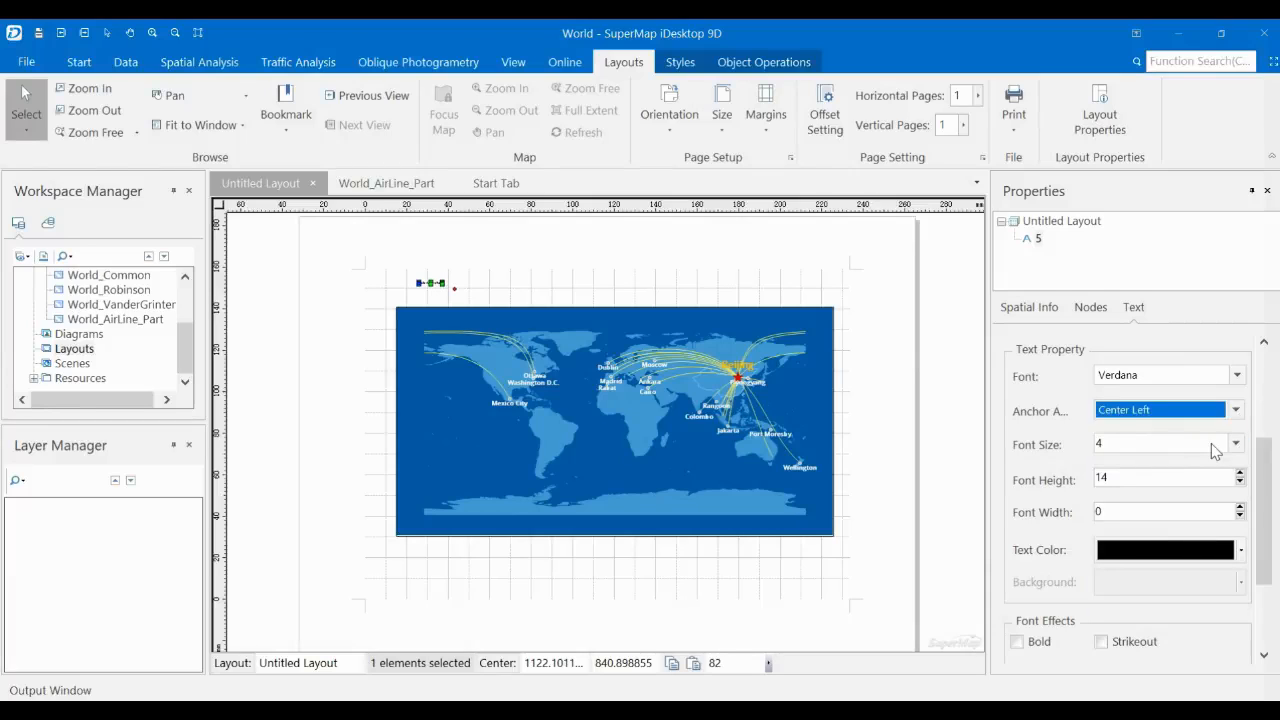
click(1220, 444)
click(1236, 444)
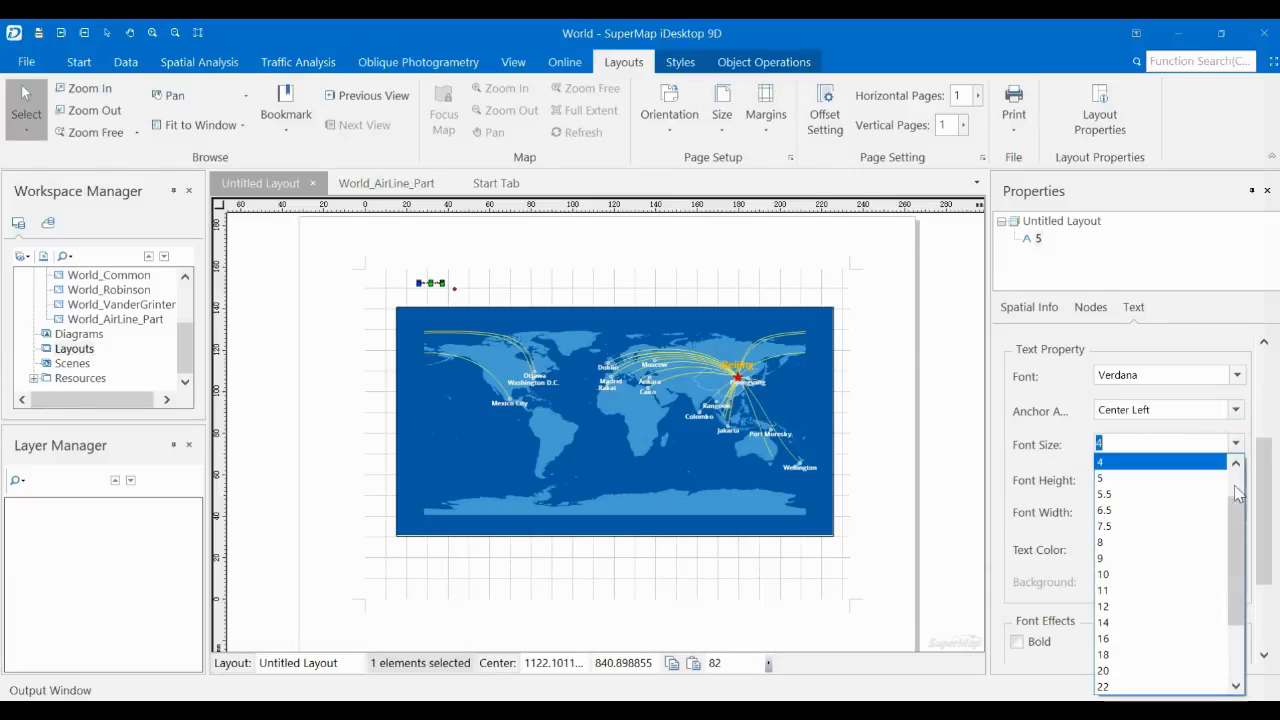
drag(1238, 492, 1234, 545)
click(1116, 641)
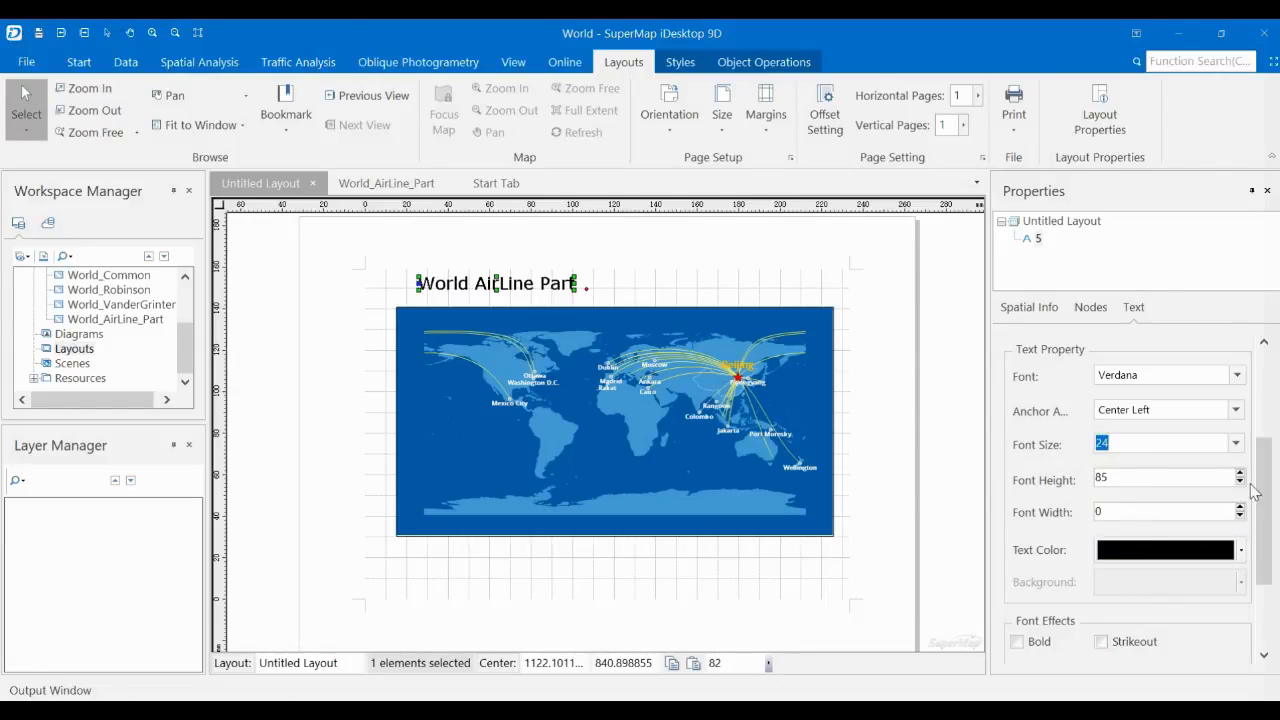
- Color the title text dark blue and make it bold
click(1240, 550)
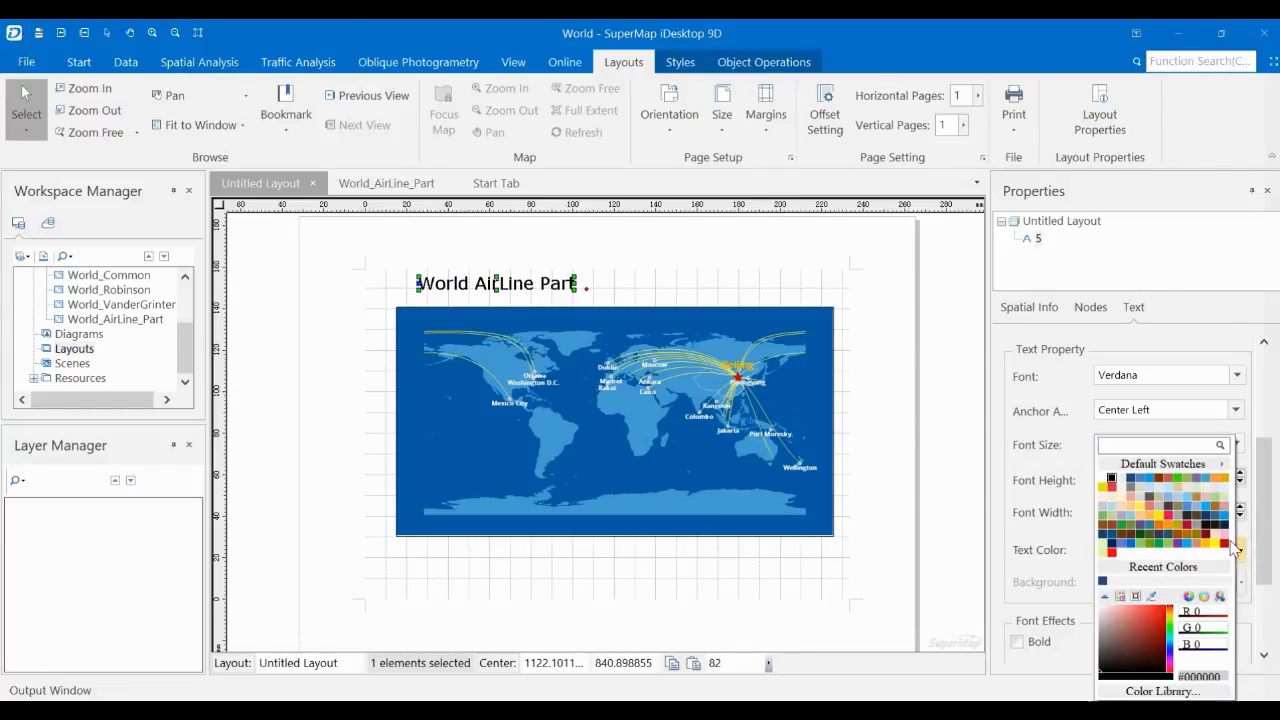
click(1132, 480)
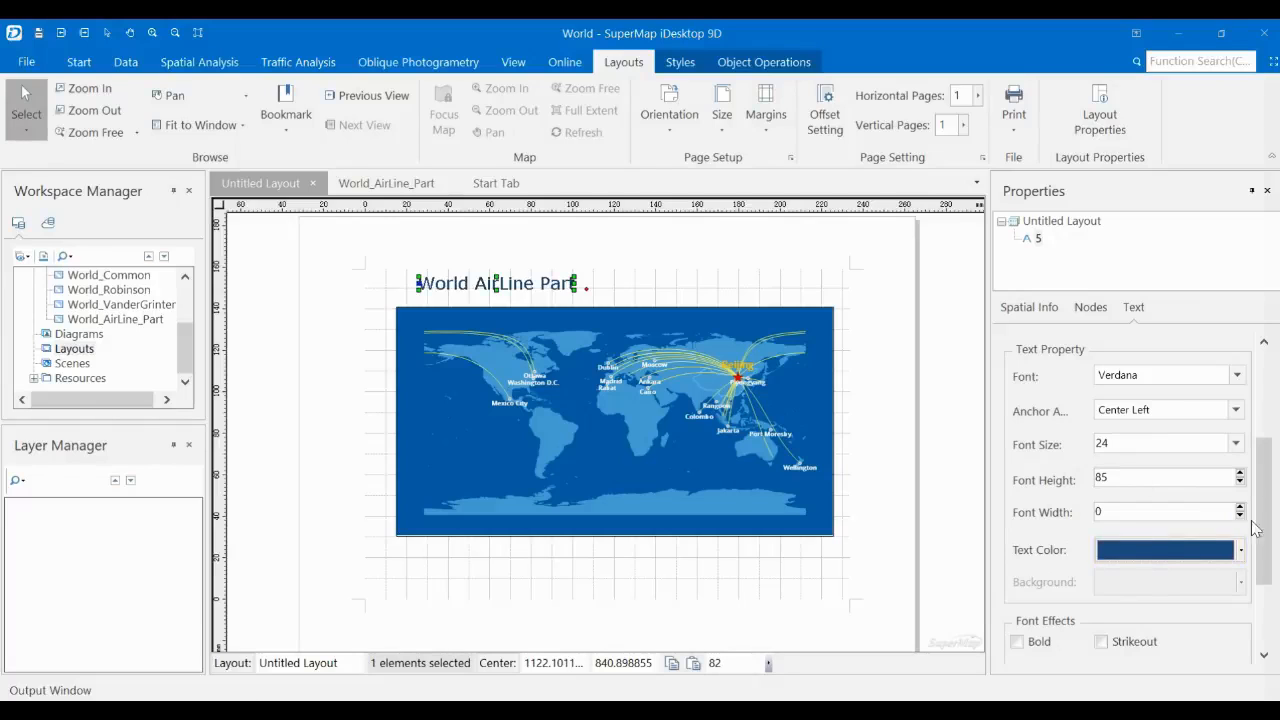
scroll(1255, 528, down, 5)
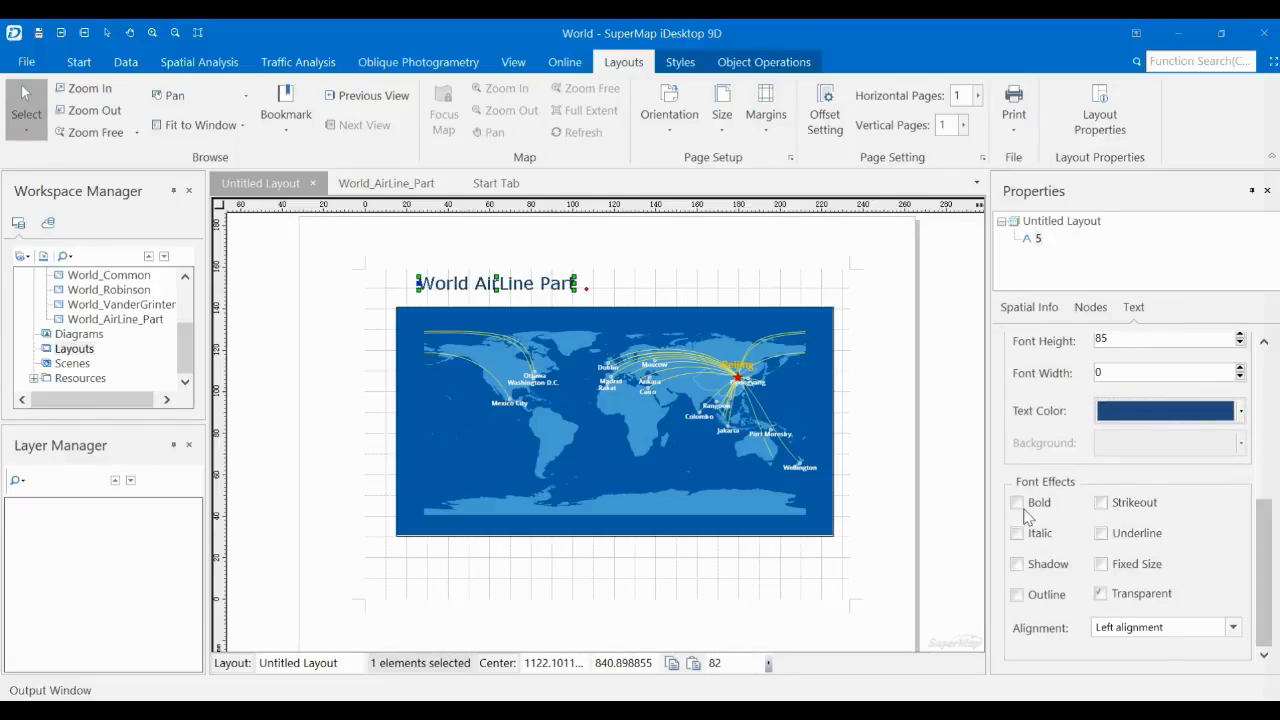
click(1017, 503)
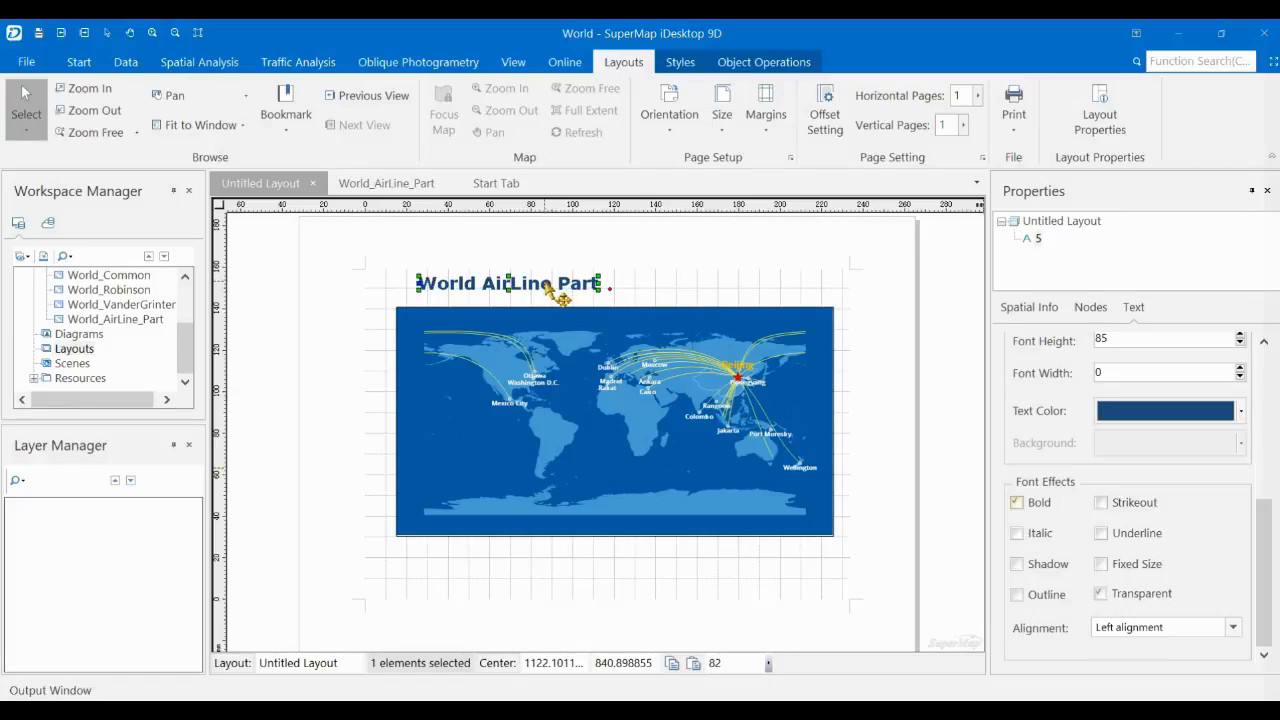
- Move the title so it is centered above the map frame, and deselect it
drag(548, 290, 651, 290)
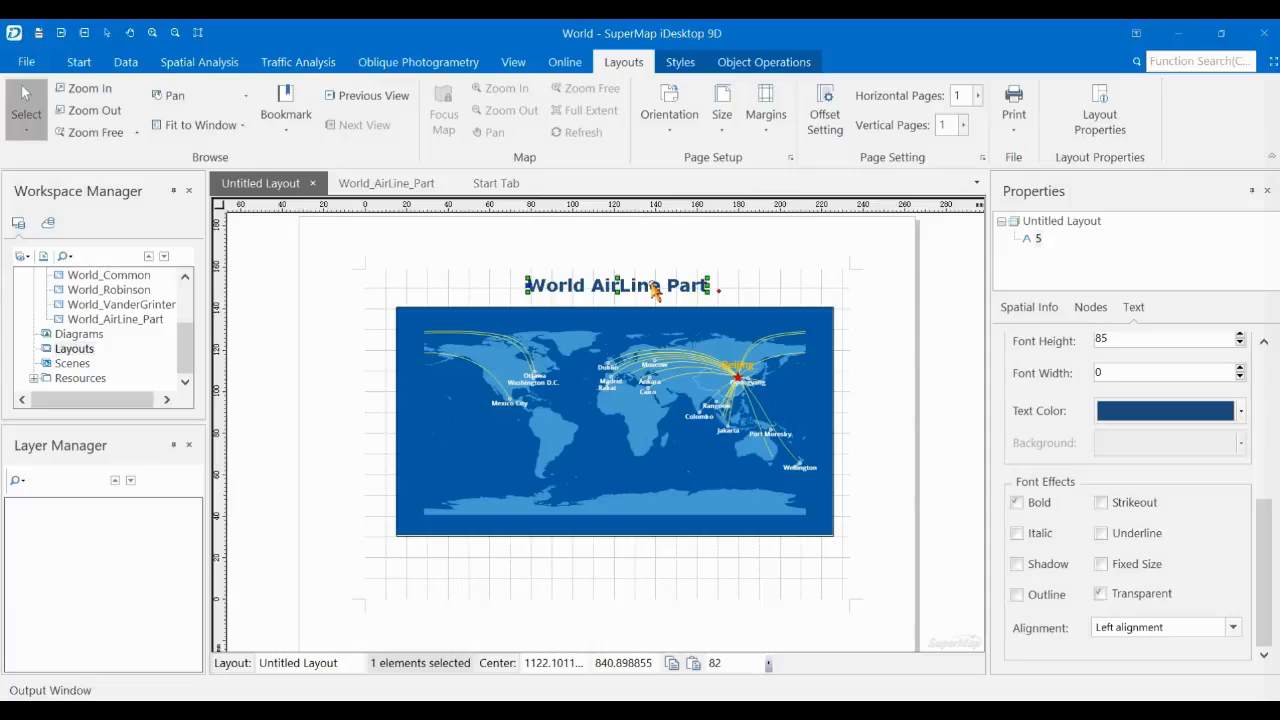
click(803, 287)
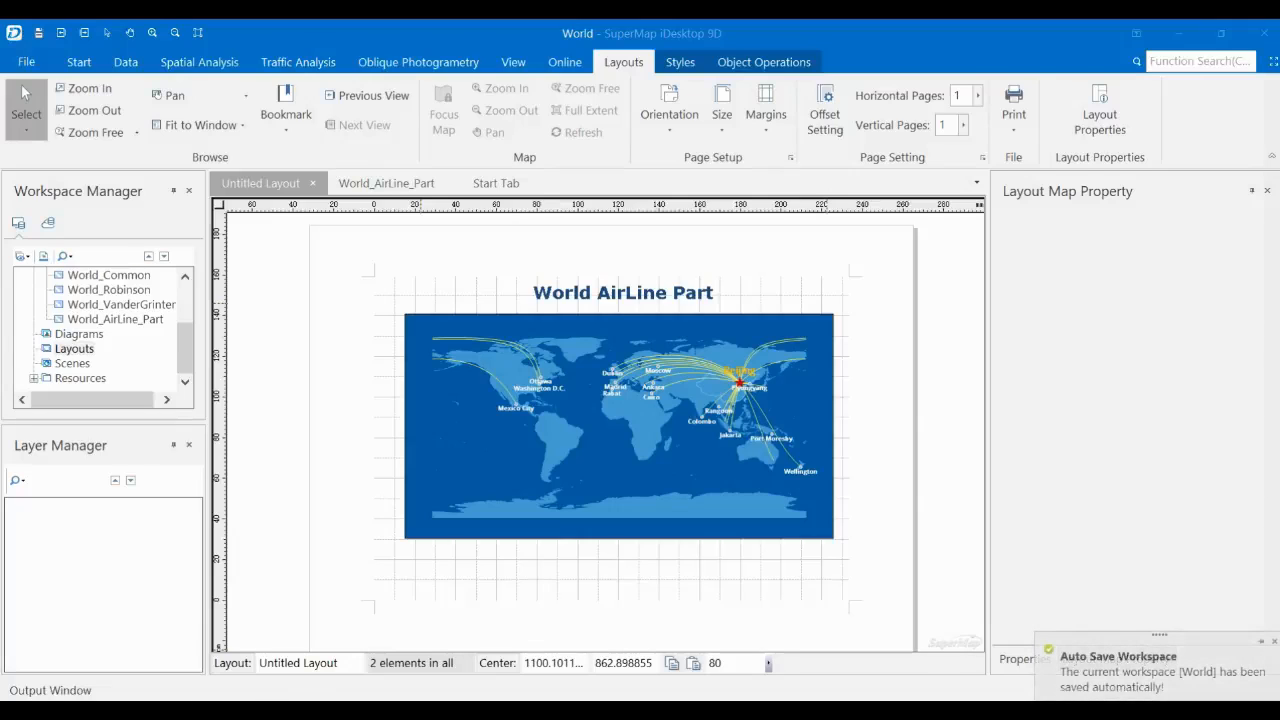
- Draw a legend for the World_AirLine_Part map, about 2,100 wide by 204 high, directly below the map frame
click(714, 506)
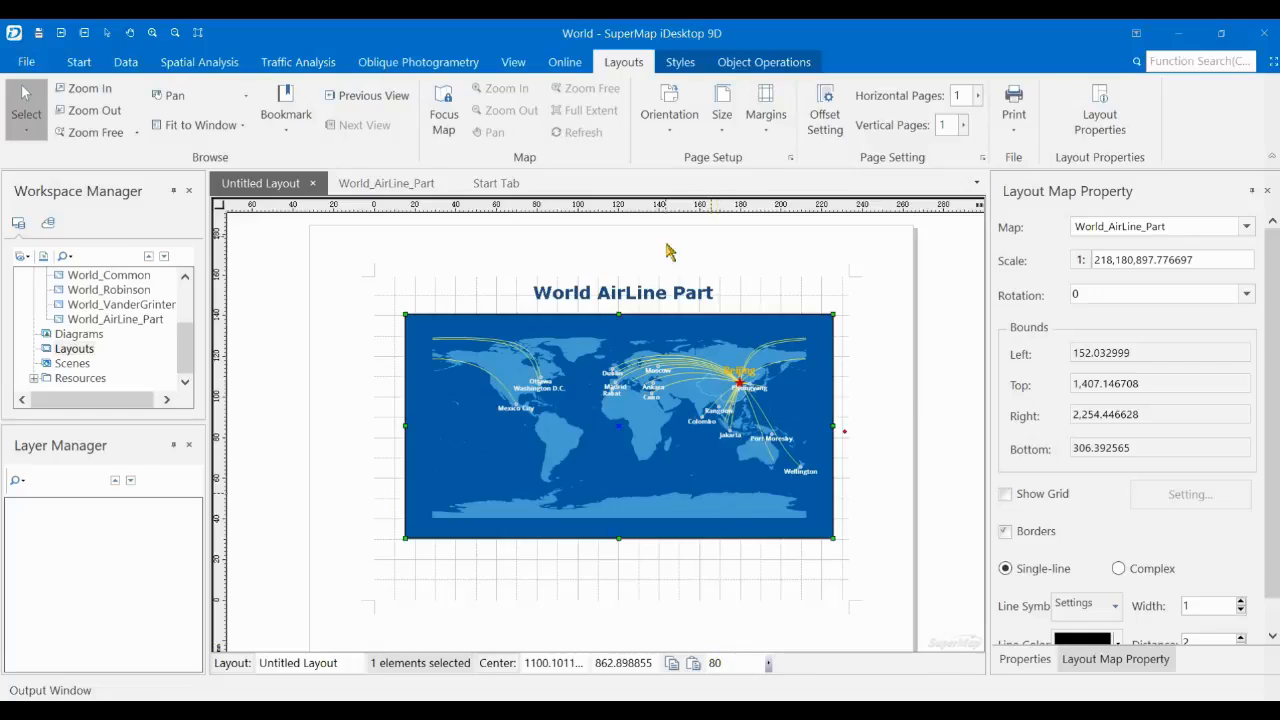
click(735, 62)
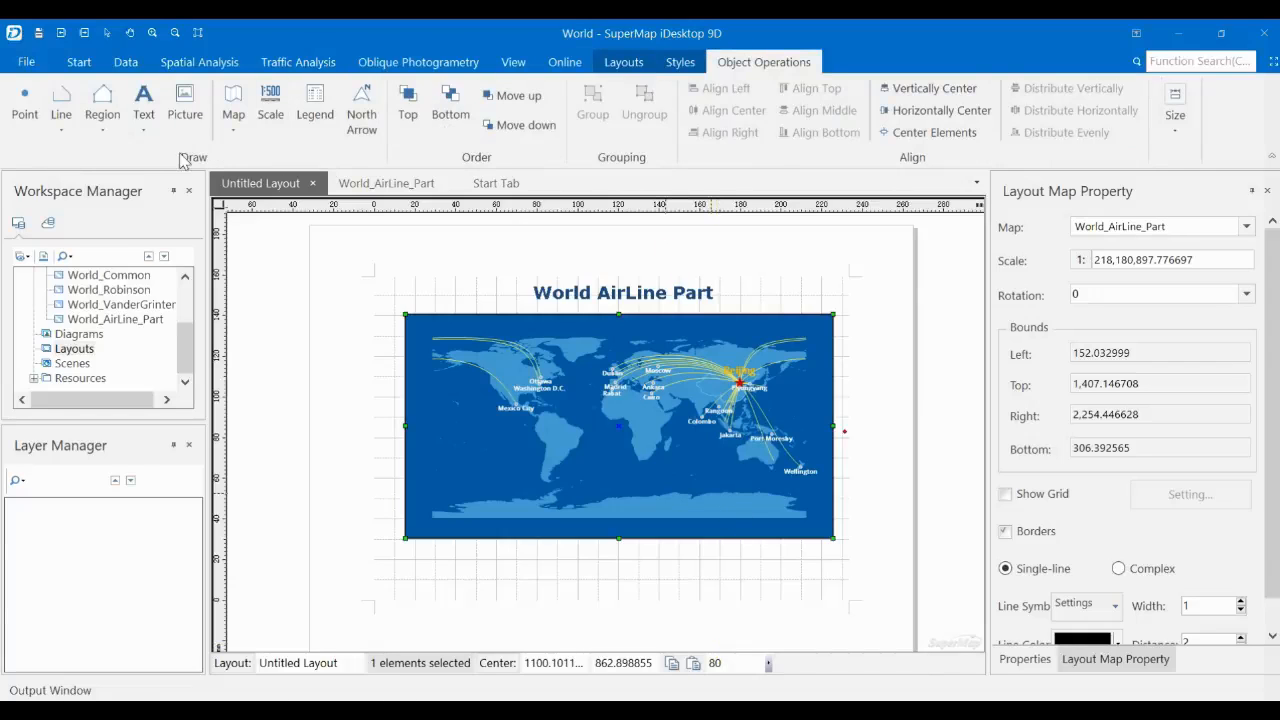
click(315, 100)
drag(406, 553, 830, 595)
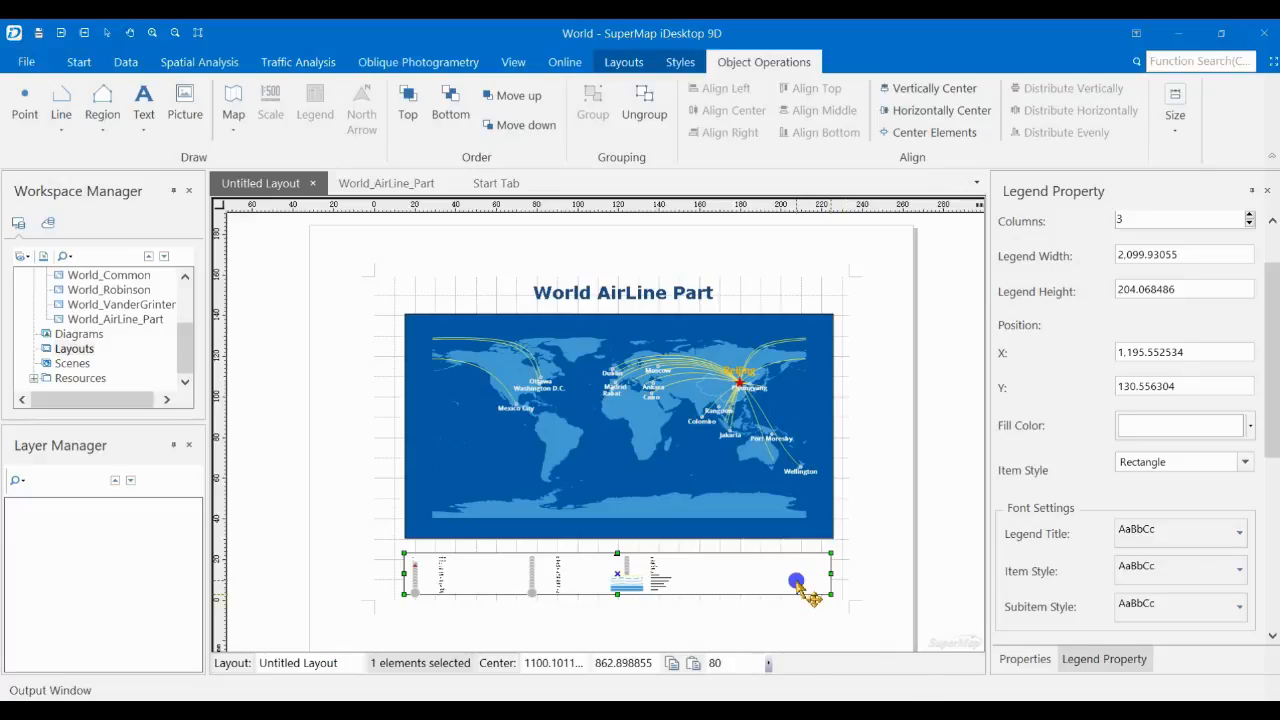
- Open the legend's properties and set its number of columns to 4
right_click(798, 583)
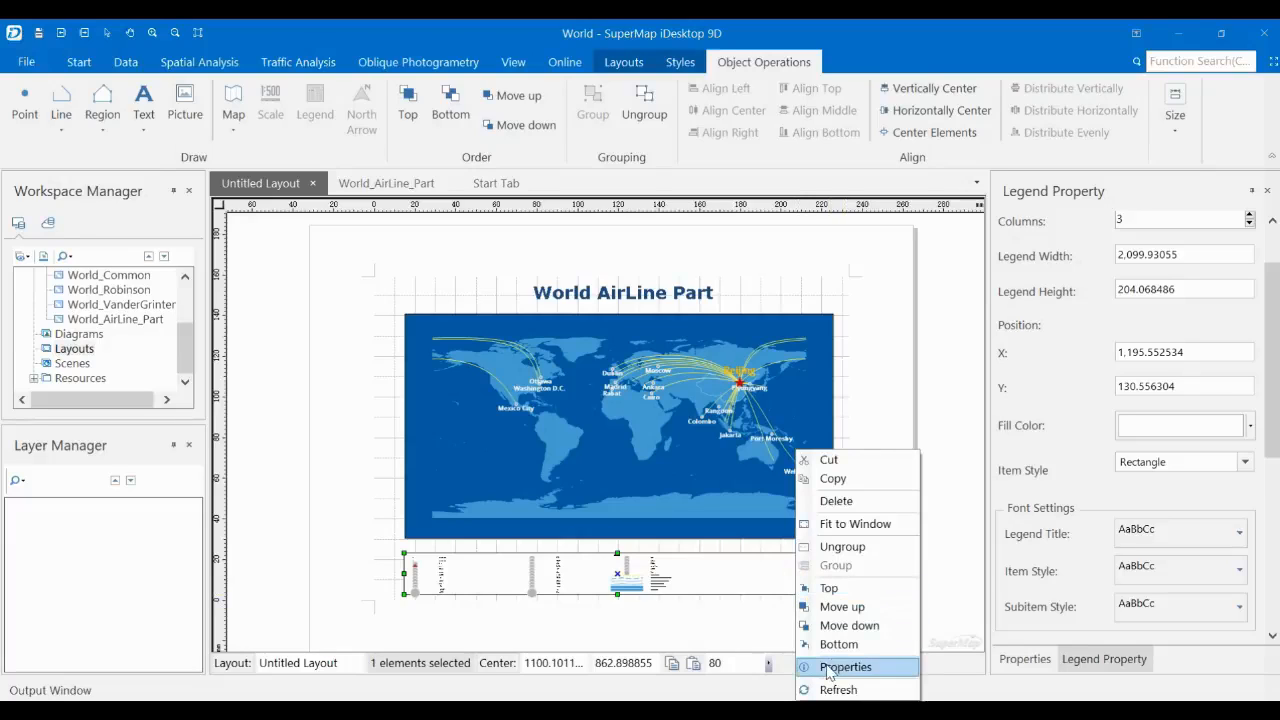
click(828, 667)
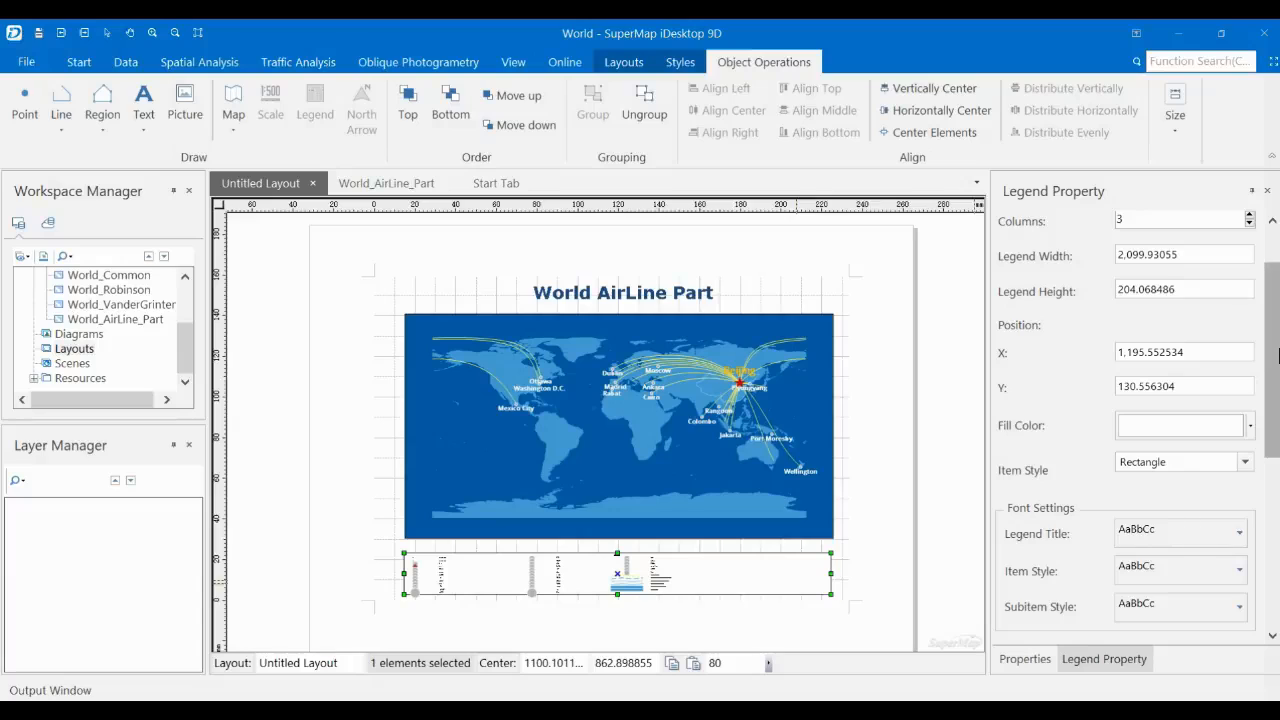
drag(1272, 376, 1274, 296)
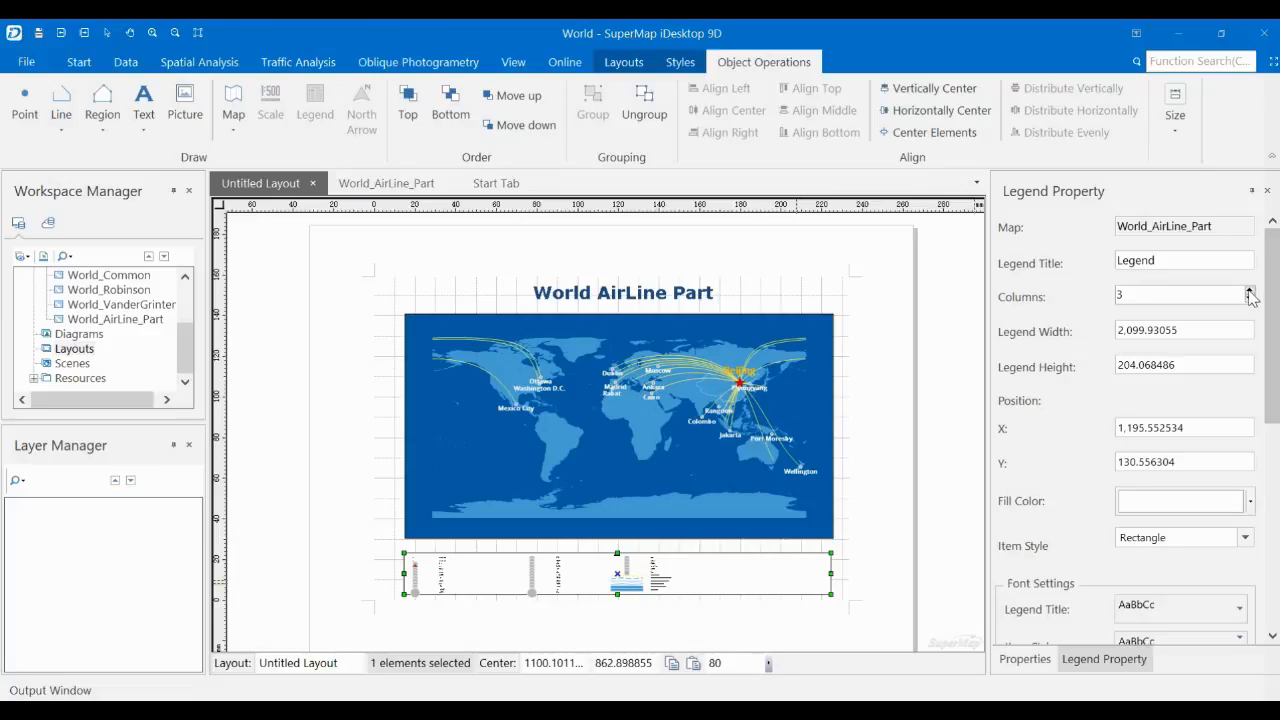
click(1249, 290)
click(1249, 291)
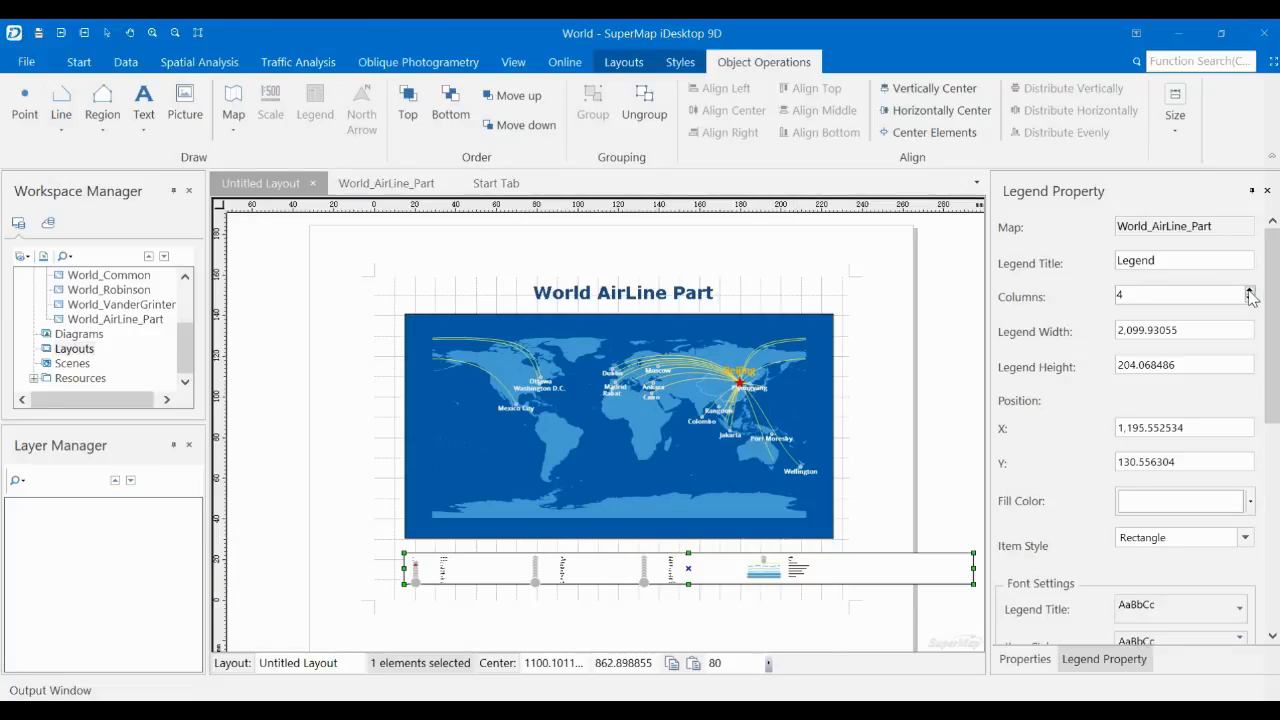
- Hide the capital@World, capital@World#1 and capital@World#2 items in the legend
drag(1270, 310, 1276, 498)
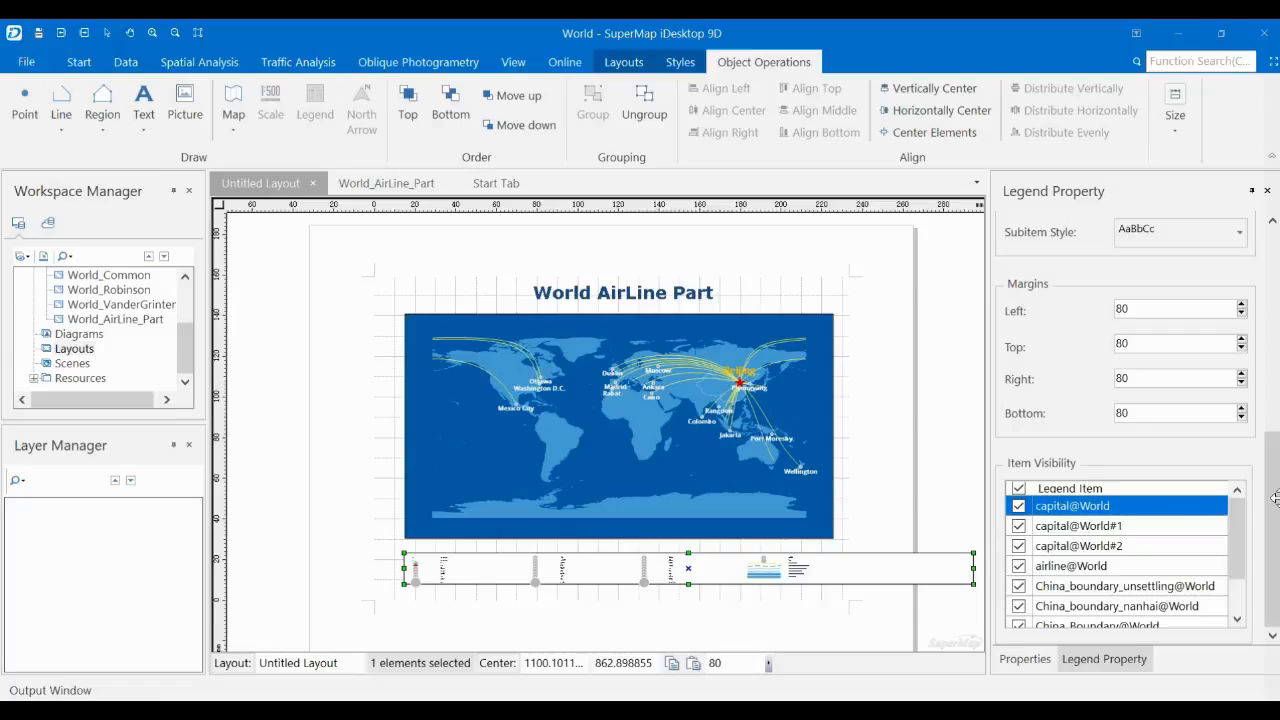
click(1019, 507)
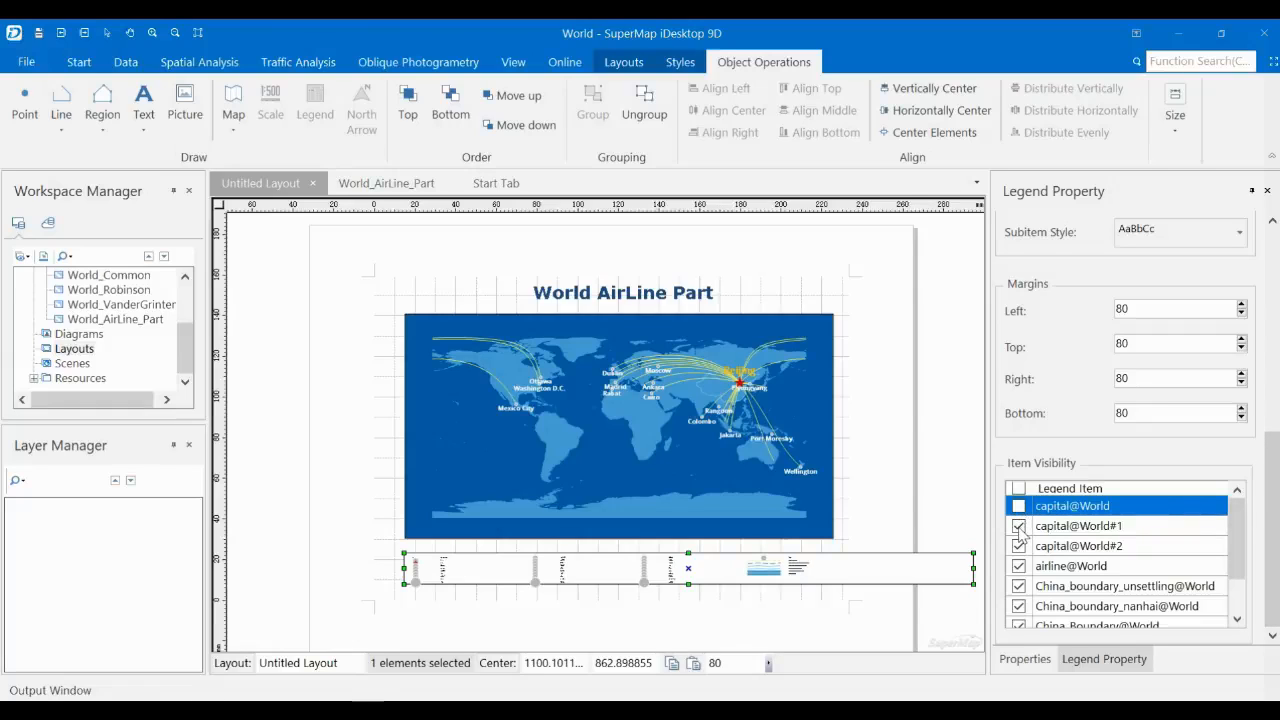
click(1019, 526)
click(1019, 546)
click(1019, 546)
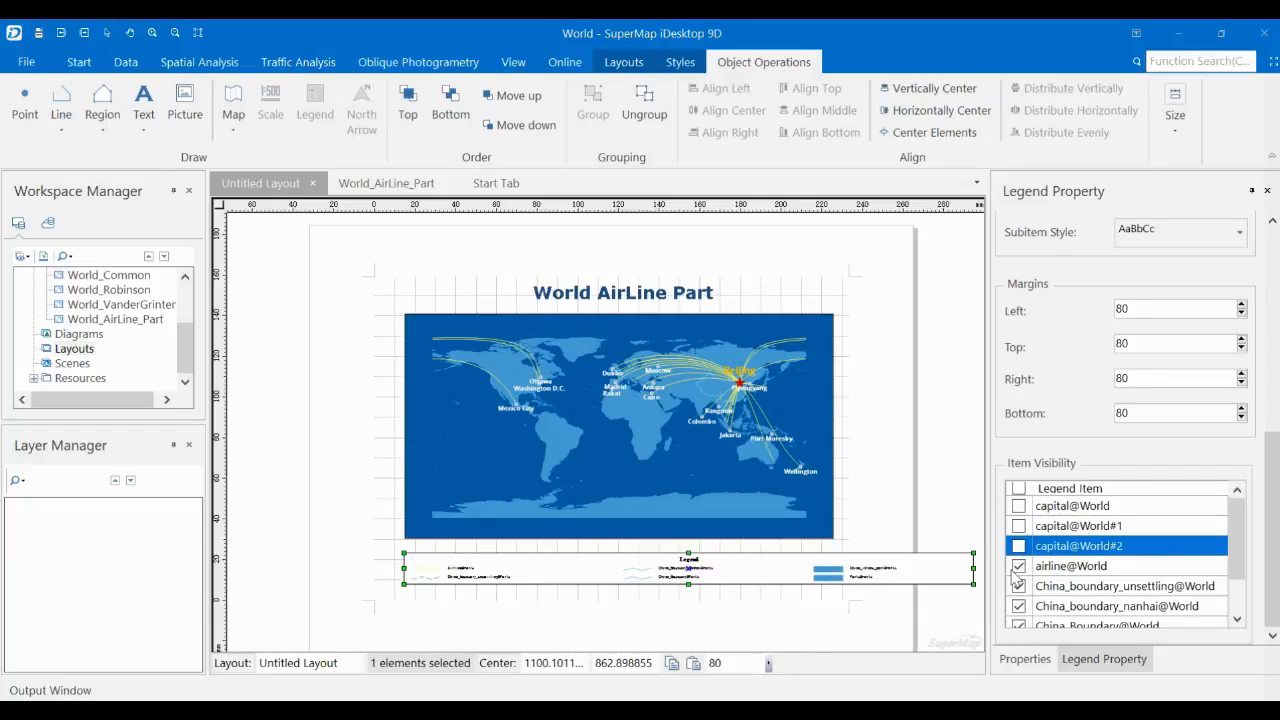
click(880, 494)
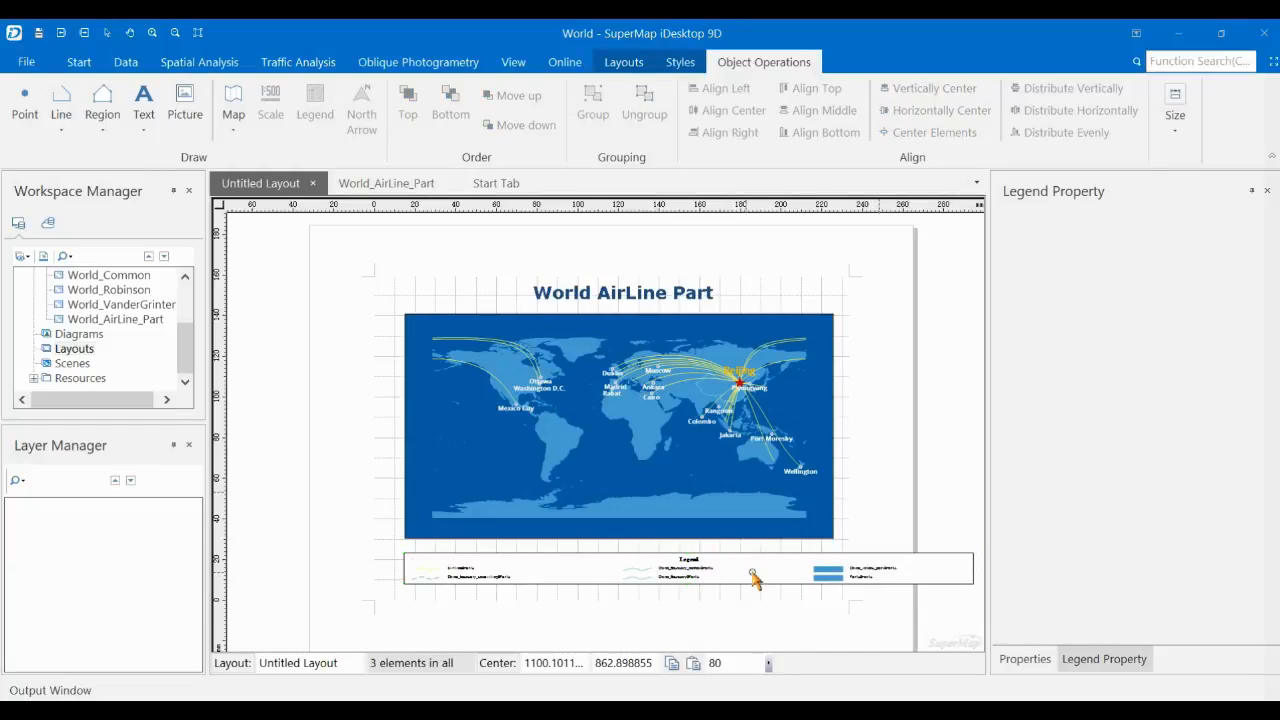
- Resize the legend to about half the map frame's width and place it beneath the map's lower right corner
click(966, 578)
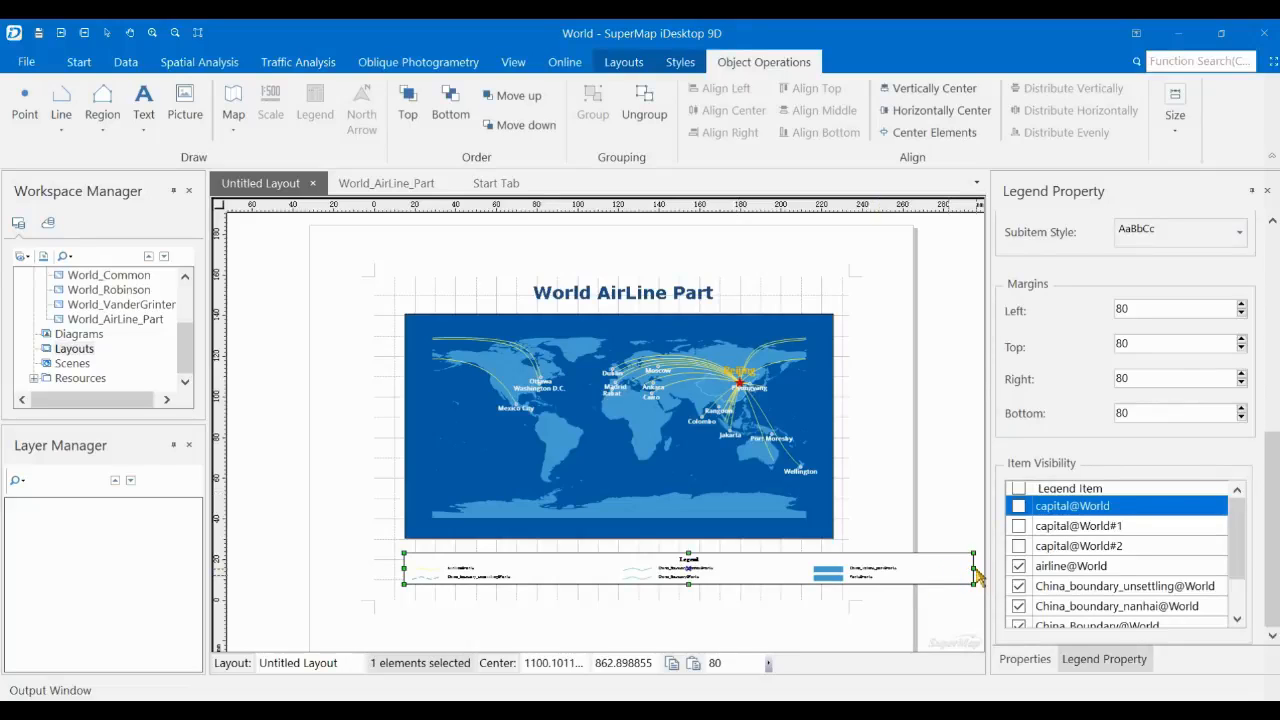
drag(977, 575, 626, 580)
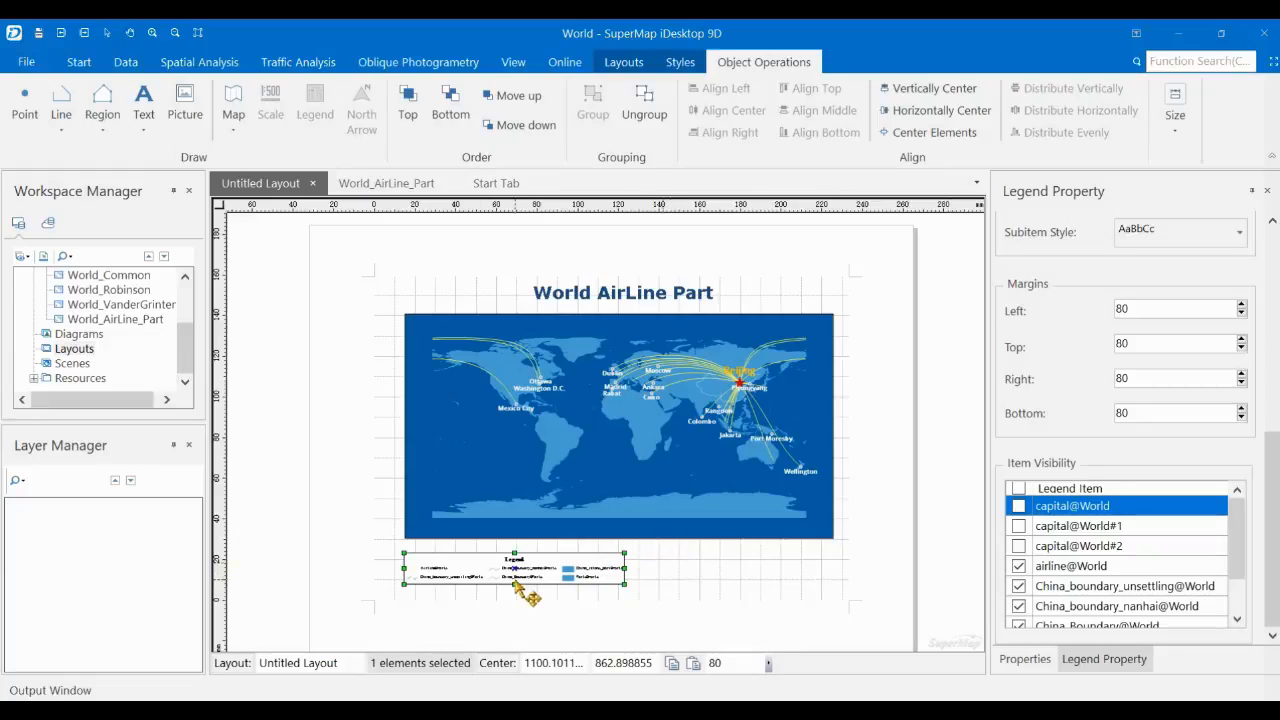
drag(516, 584, 785, 552)
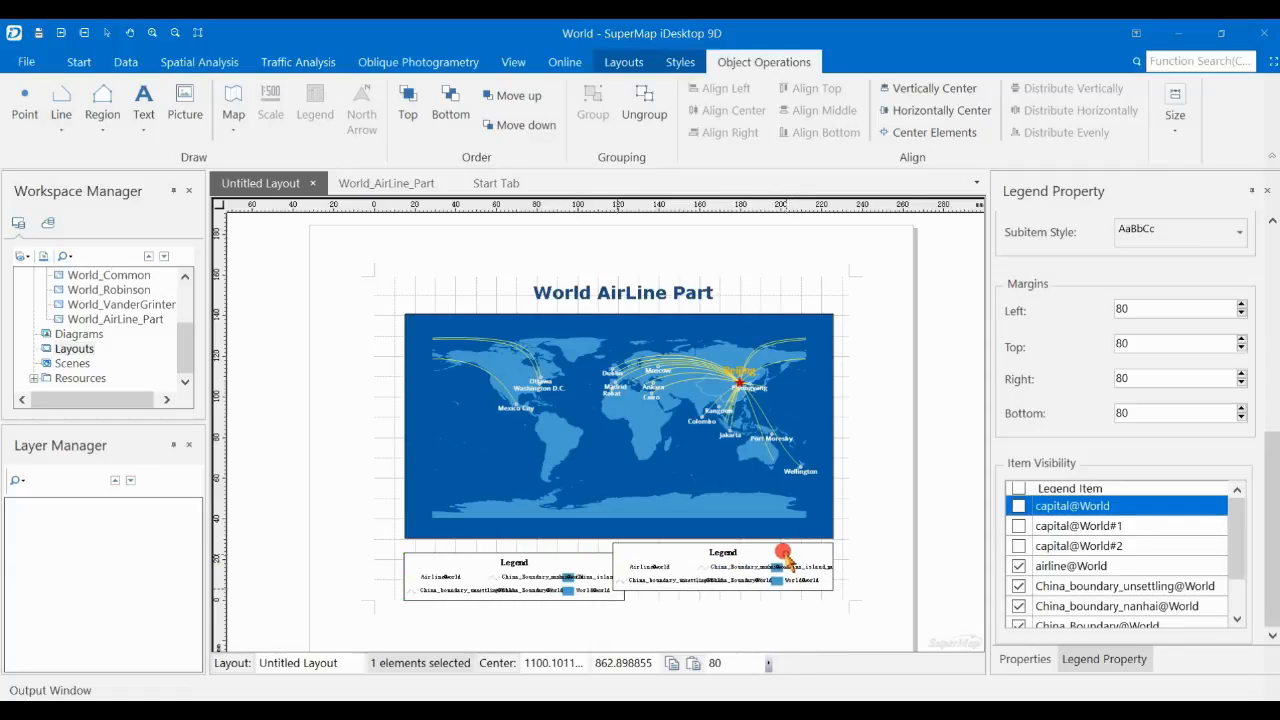
click(720, 600)
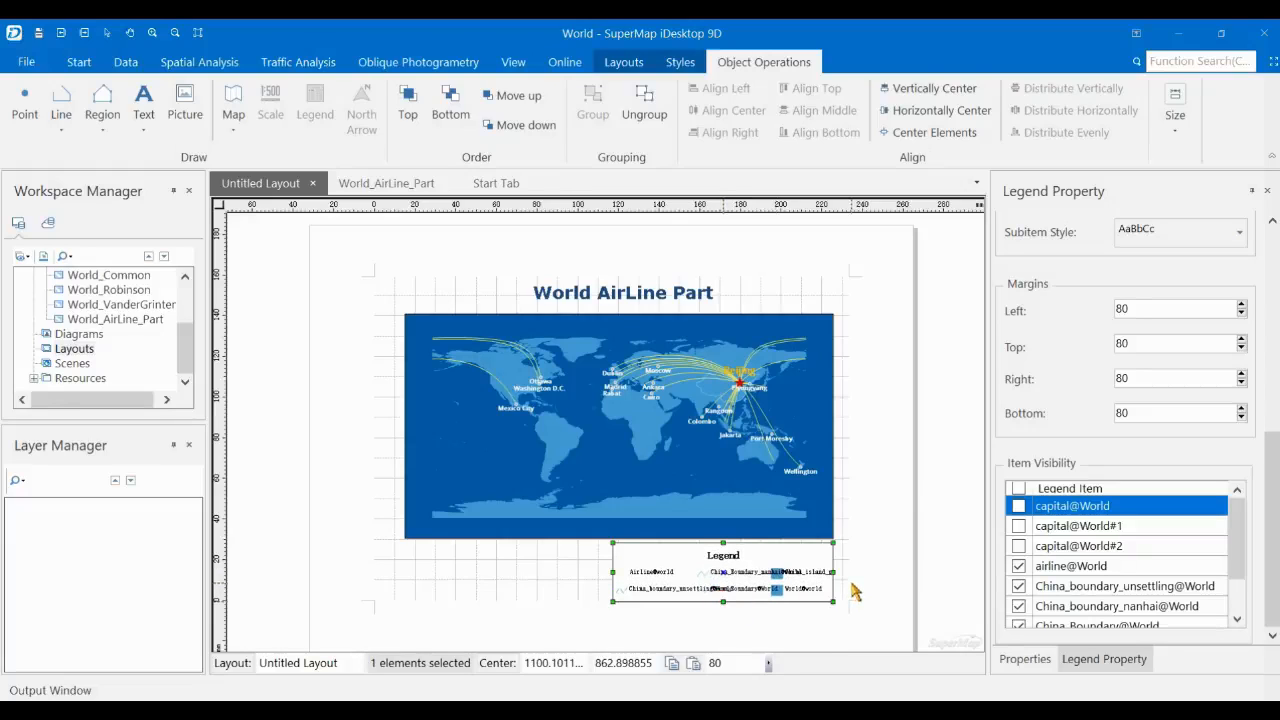
- Ungroup the legend and delete its "Legend" heading
right_click(712, 587)
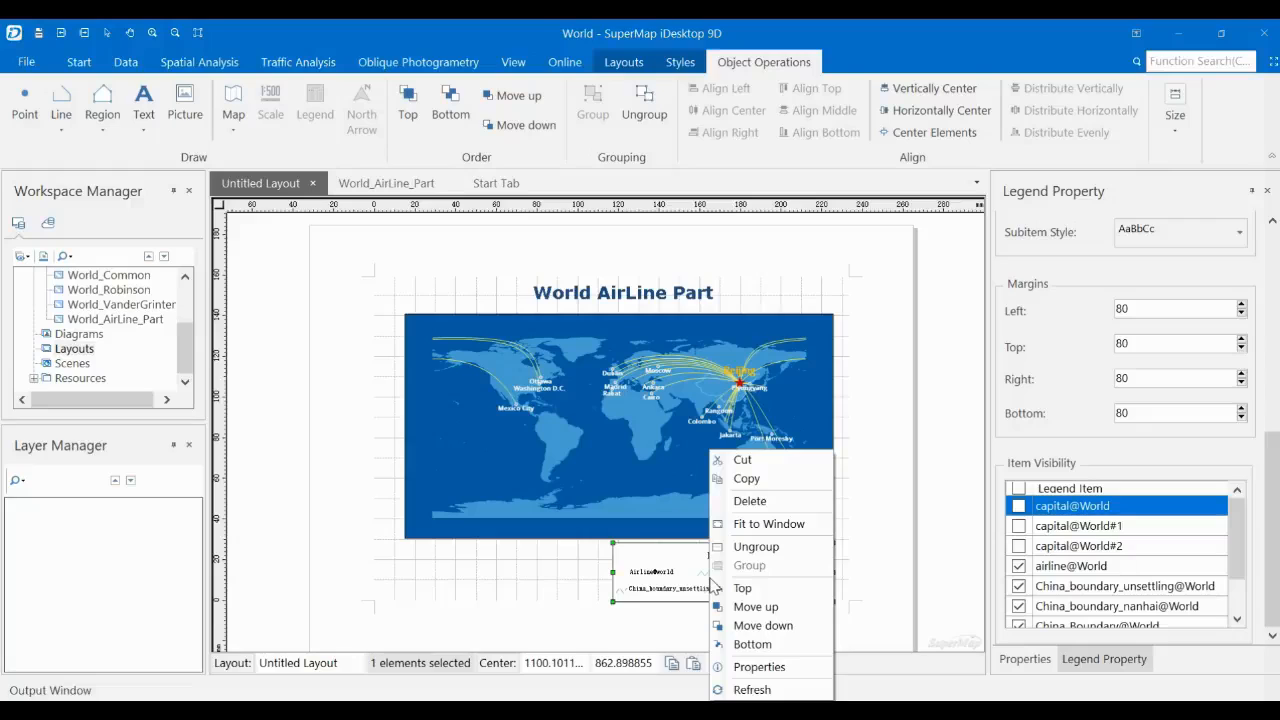
click(748, 546)
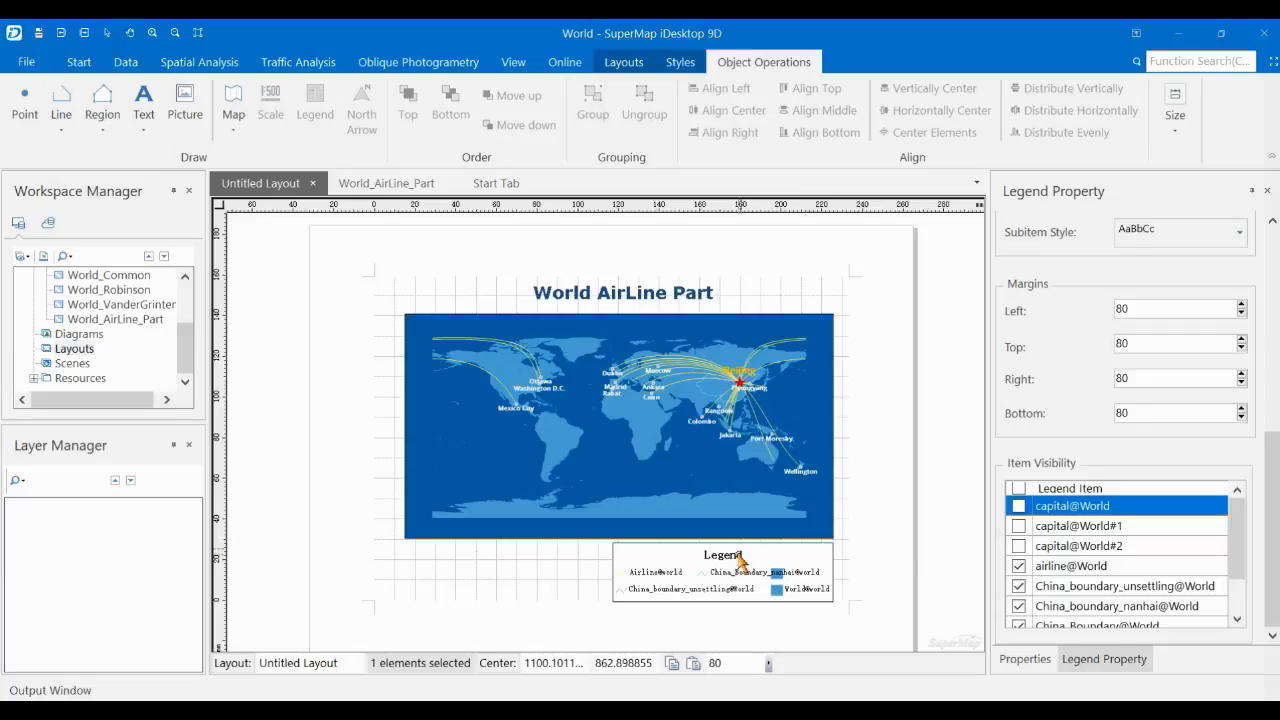
click(730, 554)
key(Delete)
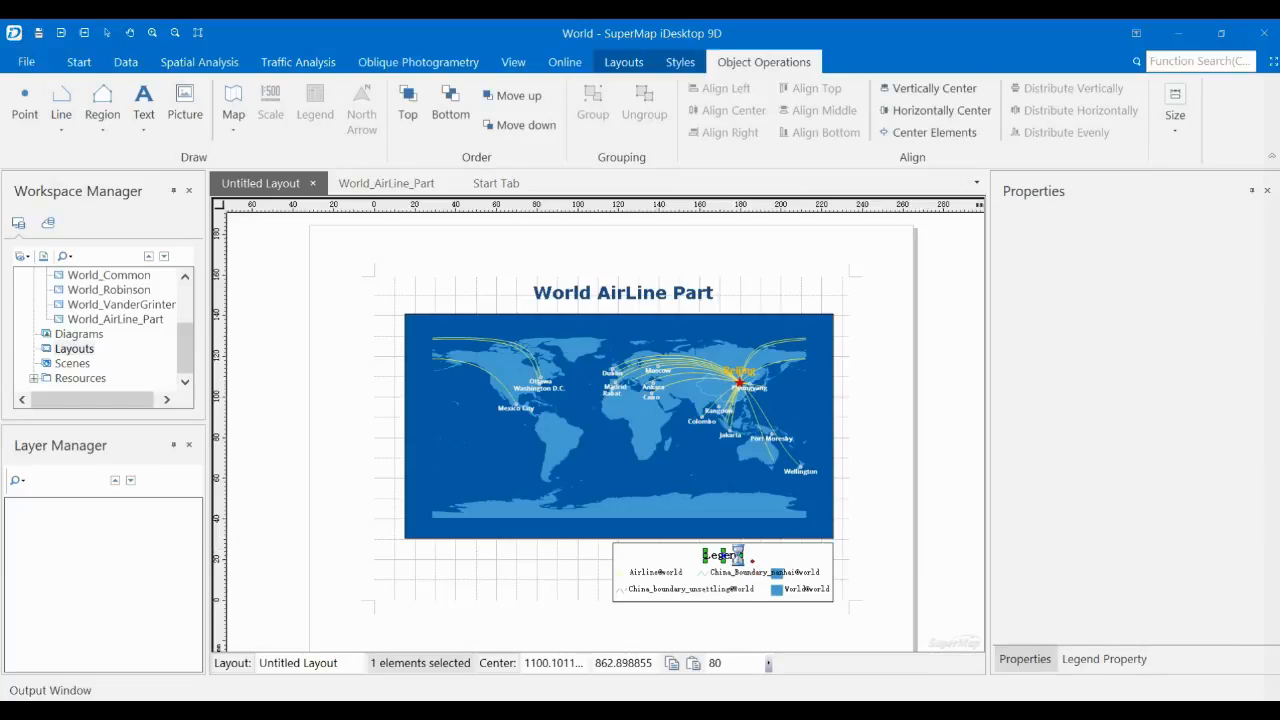
- Shorten the legend's Airline@world label to "Airline"
click(677, 576)
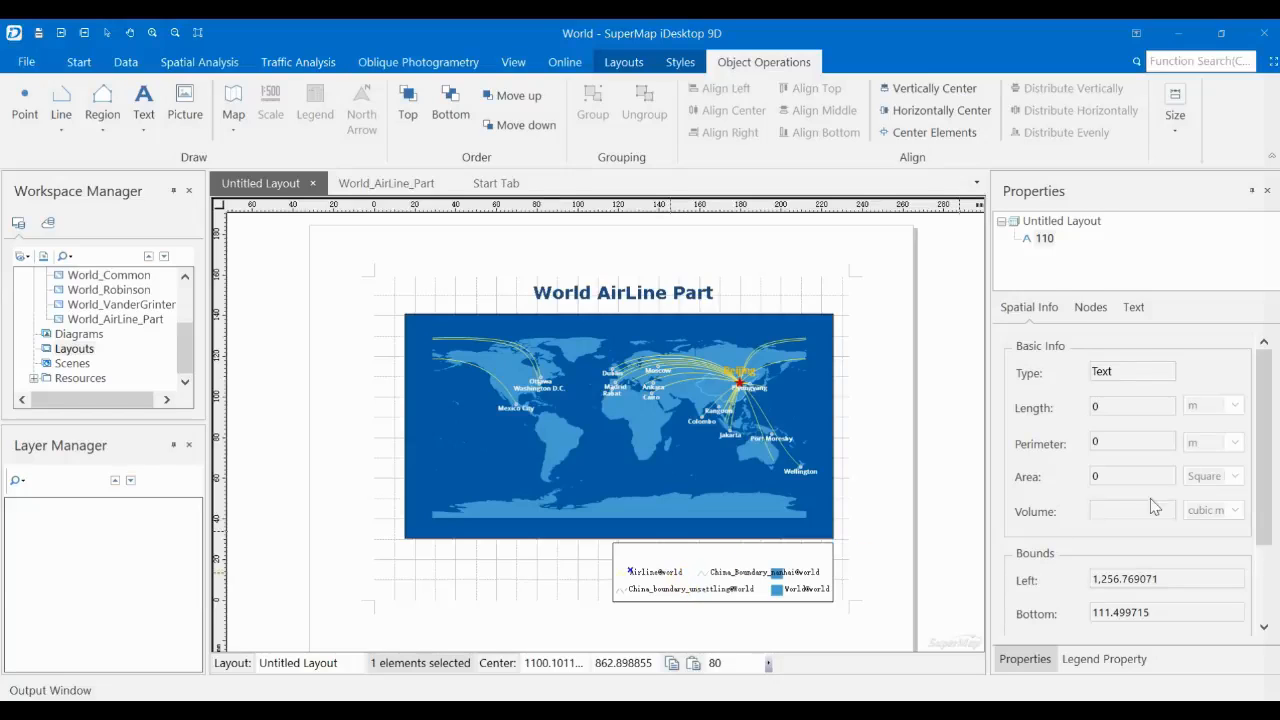
click(1133, 307)
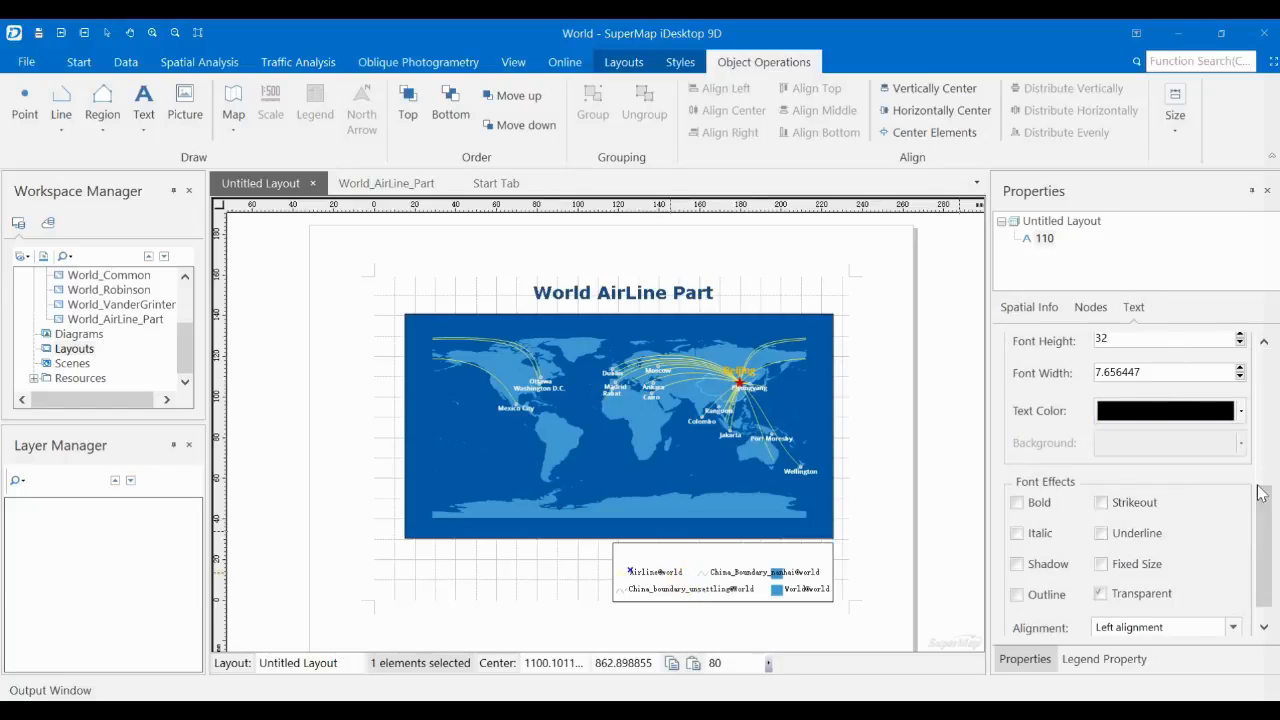
drag(1266, 500, 1263, 345)
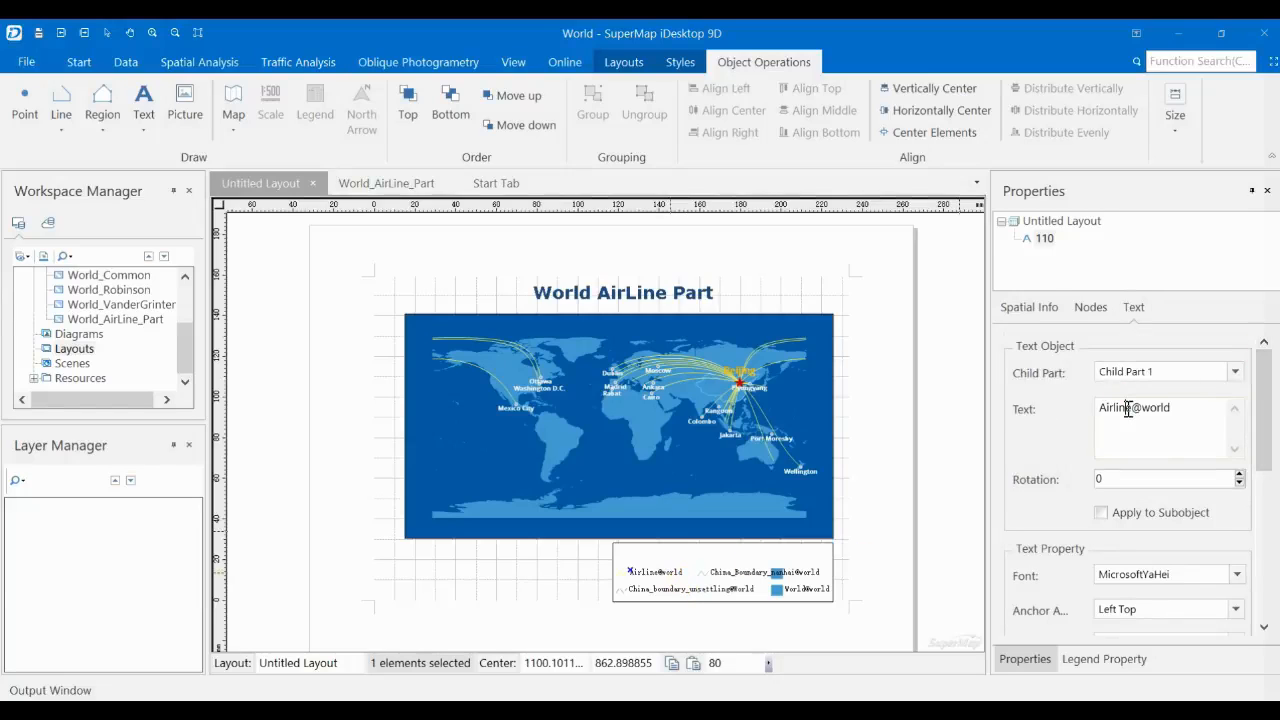
drag(1133, 407, 1212, 409)
key(BackSpace)
click(770, 620)
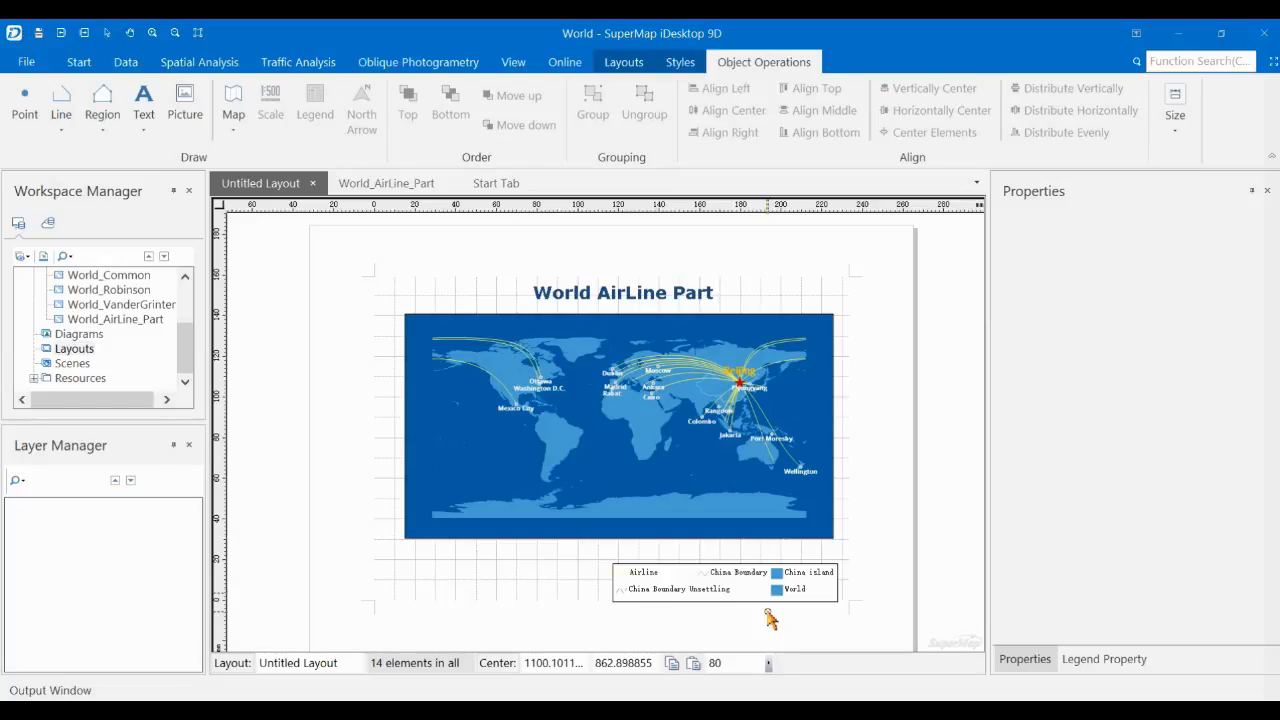
- Group all the legend's elements and move the group directly beneath the map frame, aligned with its right edge
drag(600, 618, 862, 570)
right_click(820, 576)
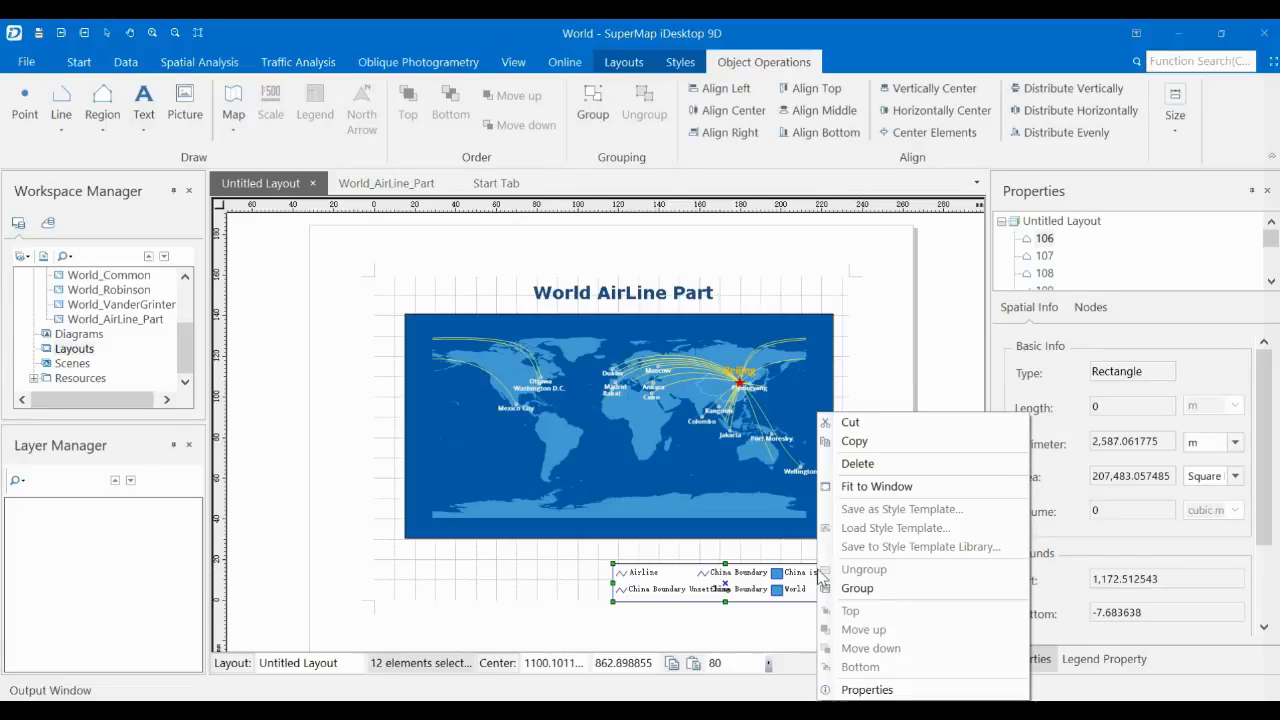
click(838, 588)
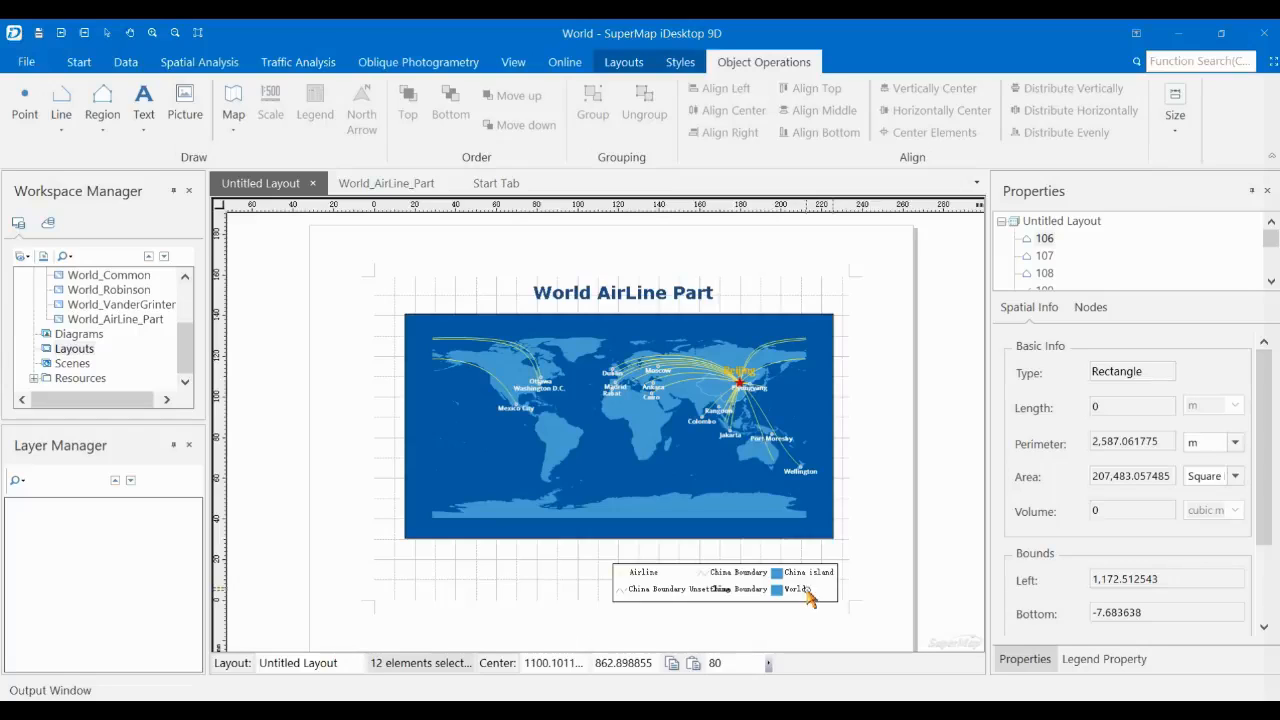
click(808, 593)
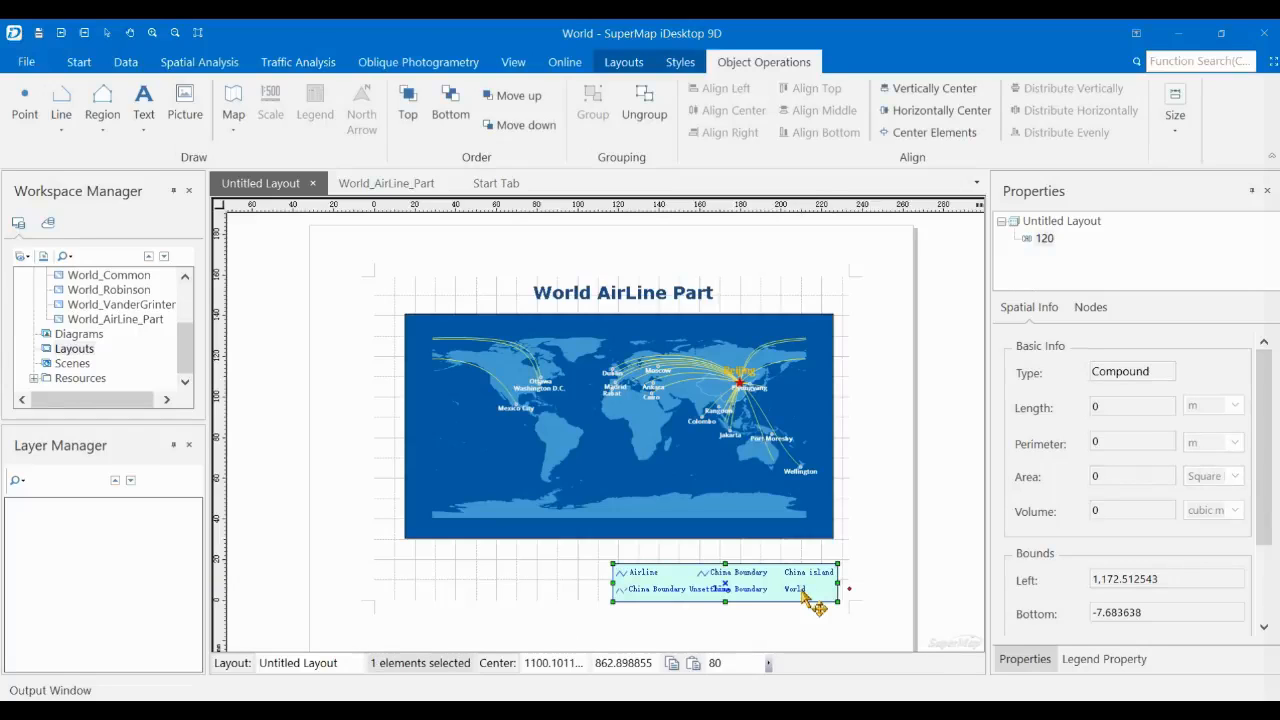
drag(803, 592, 802, 591)
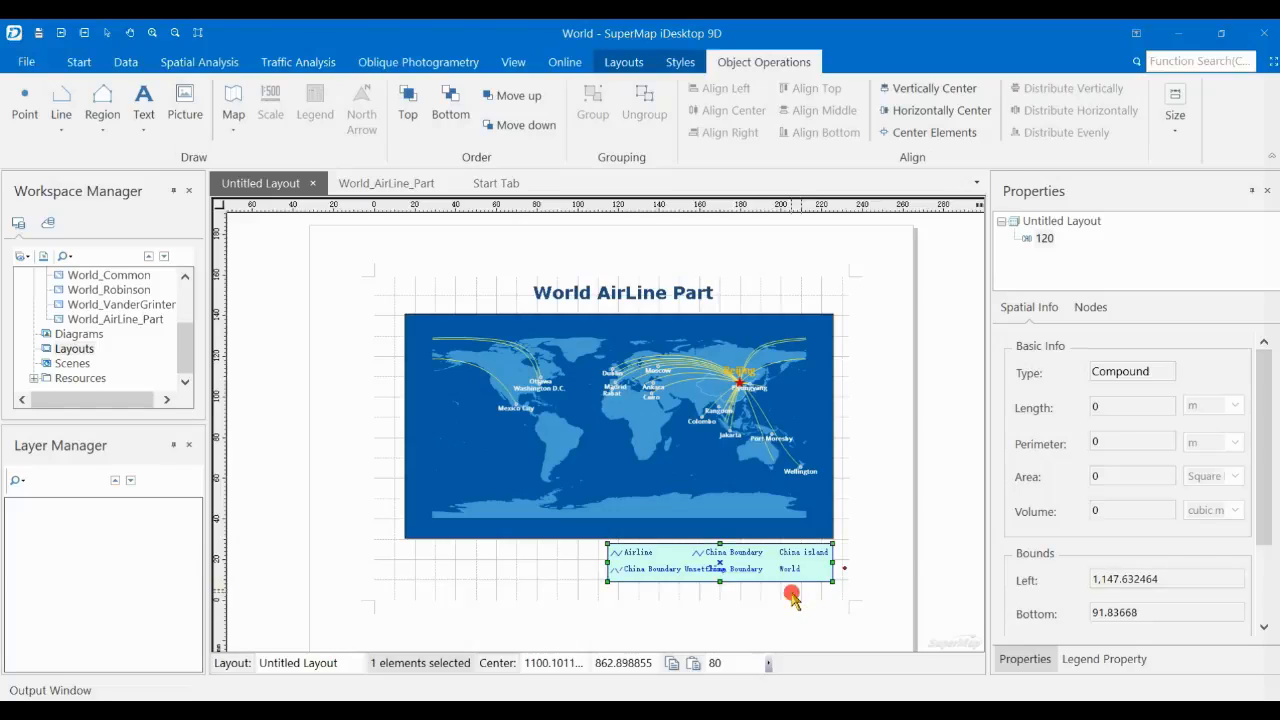
click(918, 541)
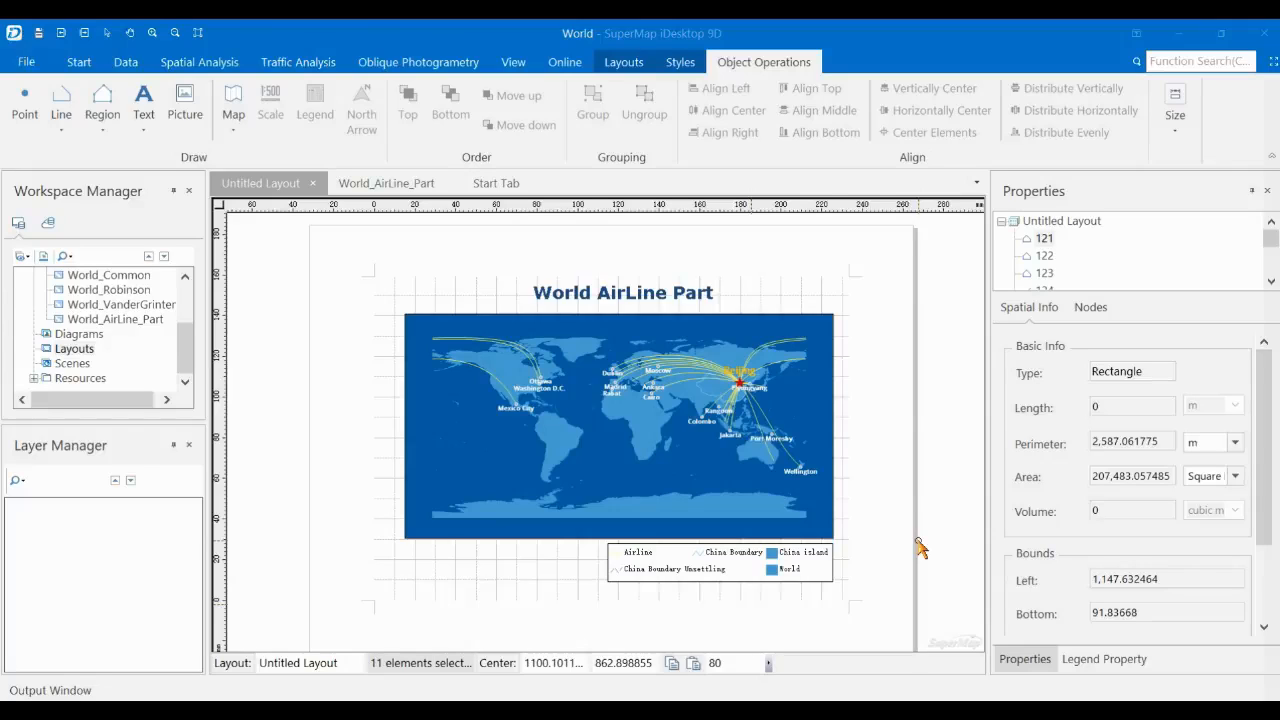
- Add a scale bar for the map frame, about 750 wide and 39 high, beneath its lower left corner
click(730, 357)
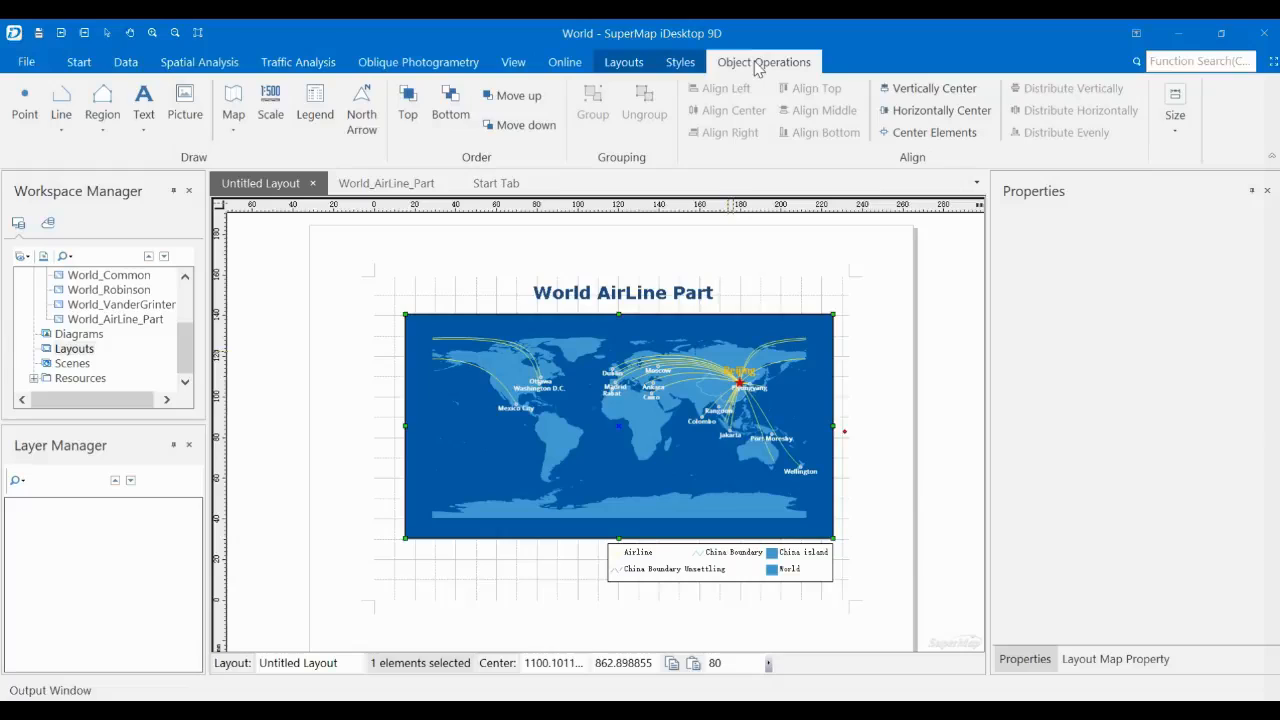
click(271, 106)
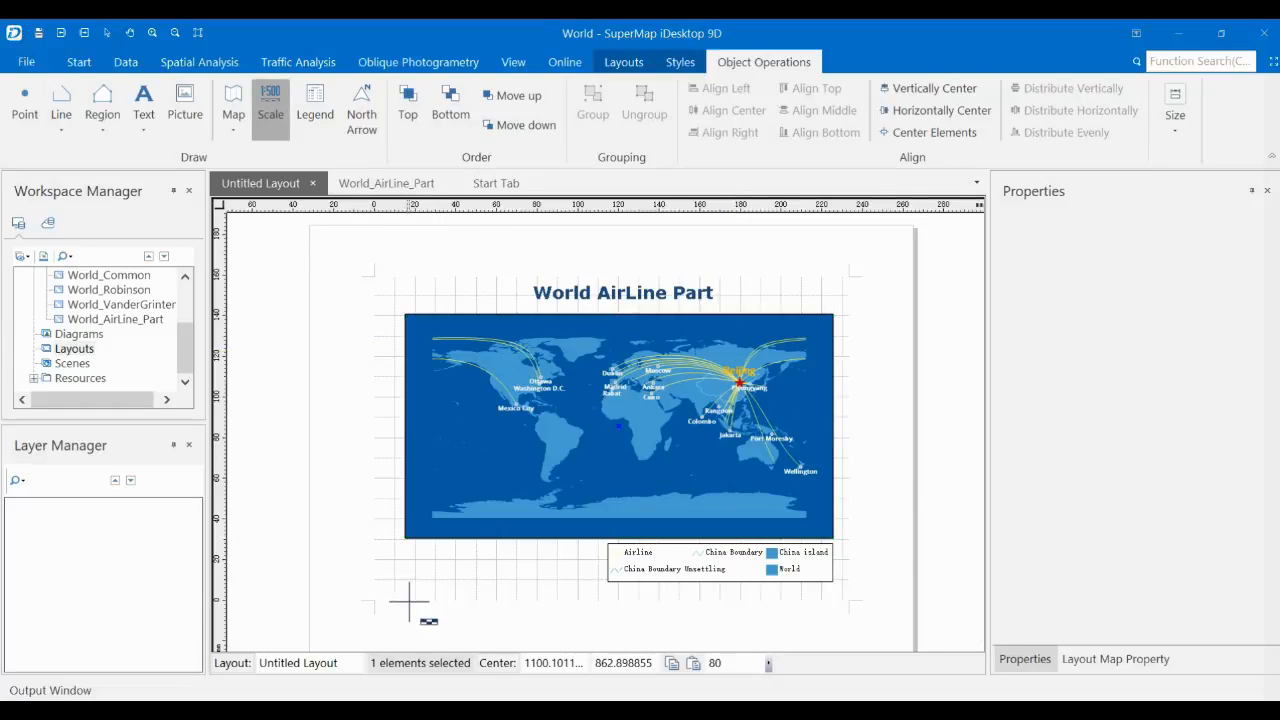
drag(411, 578, 562, 580)
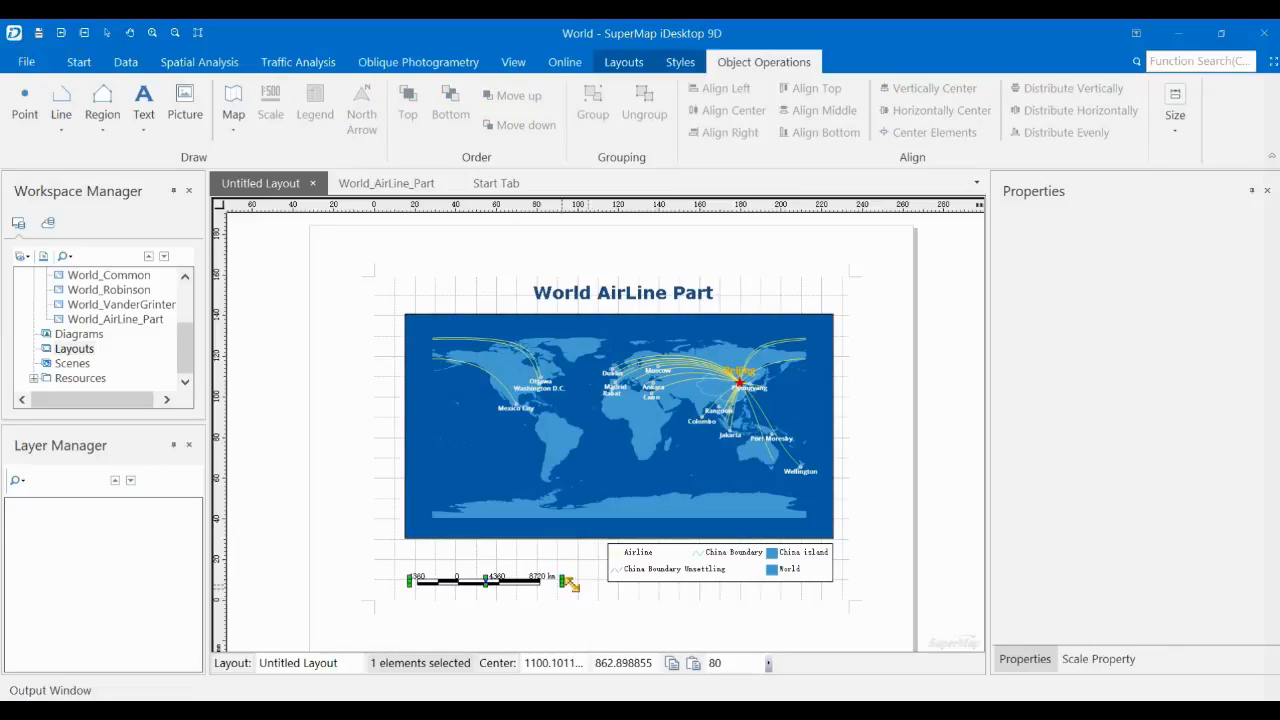
- Check the type options in the scale bar's properties and move the bar up closer to the map frame's lower left corner
right_click(518, 588)
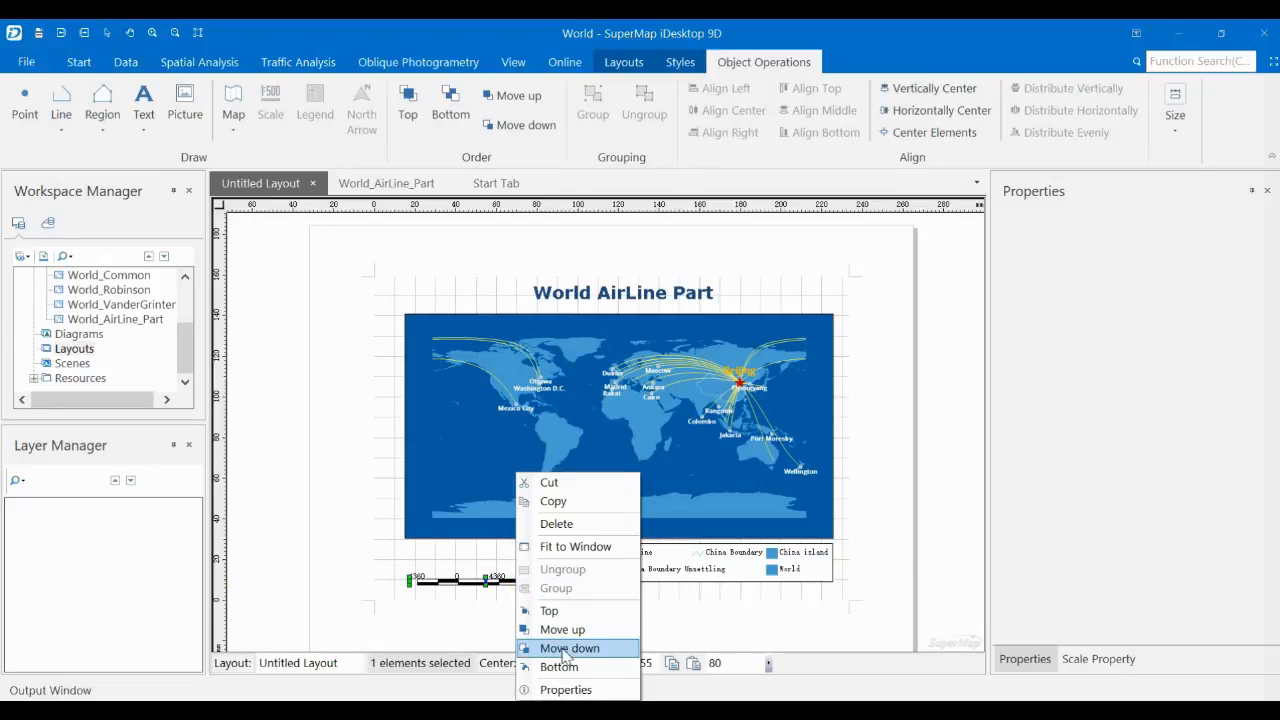
click(549, 689)
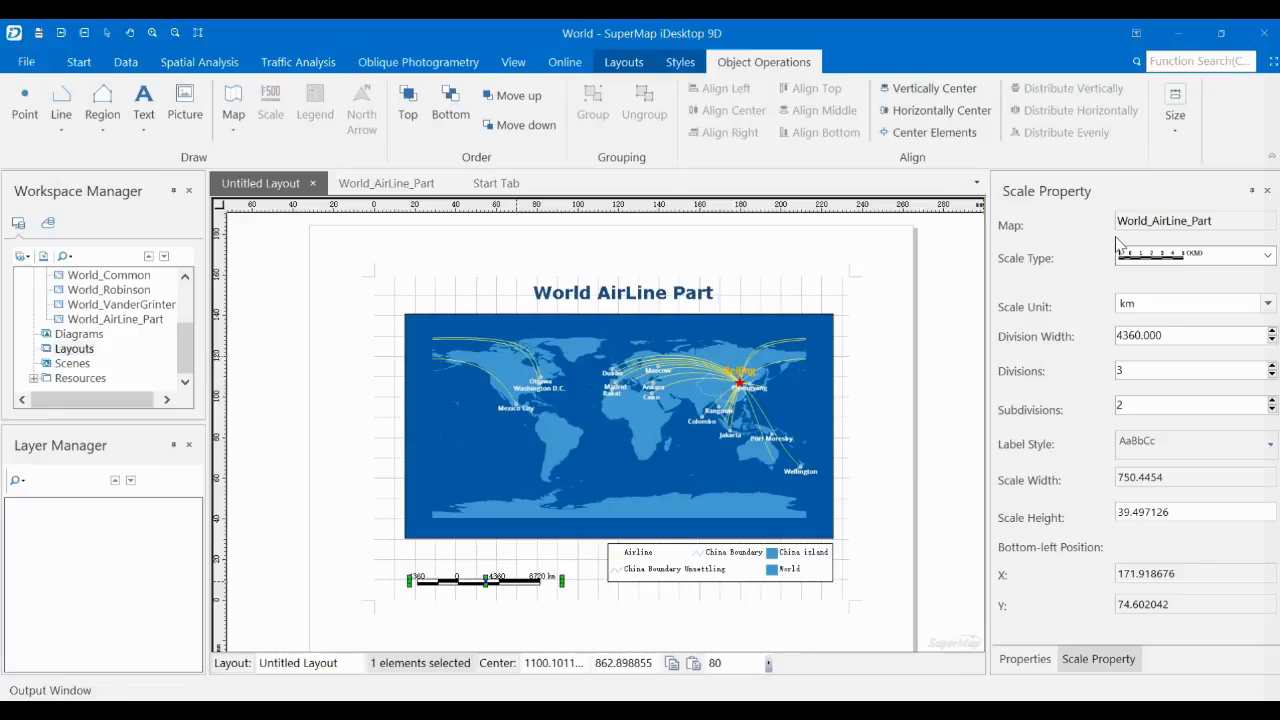
click(1266, 257)
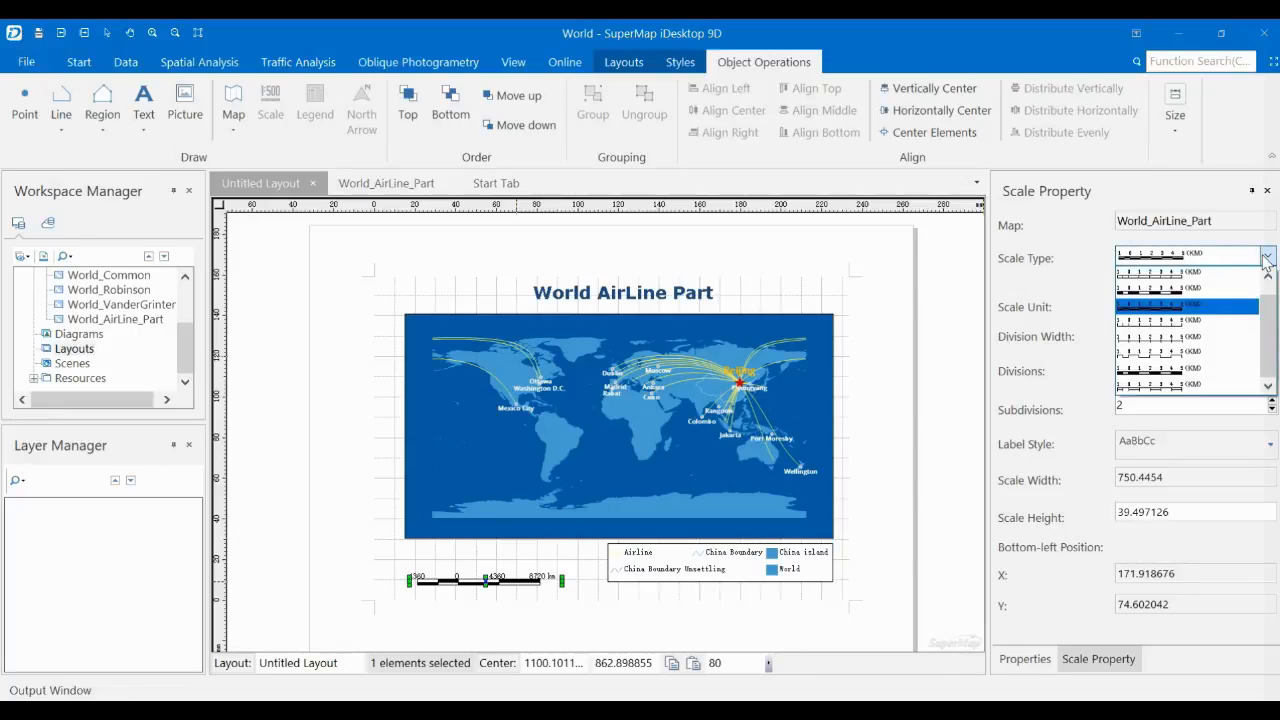
click(1266, 257)
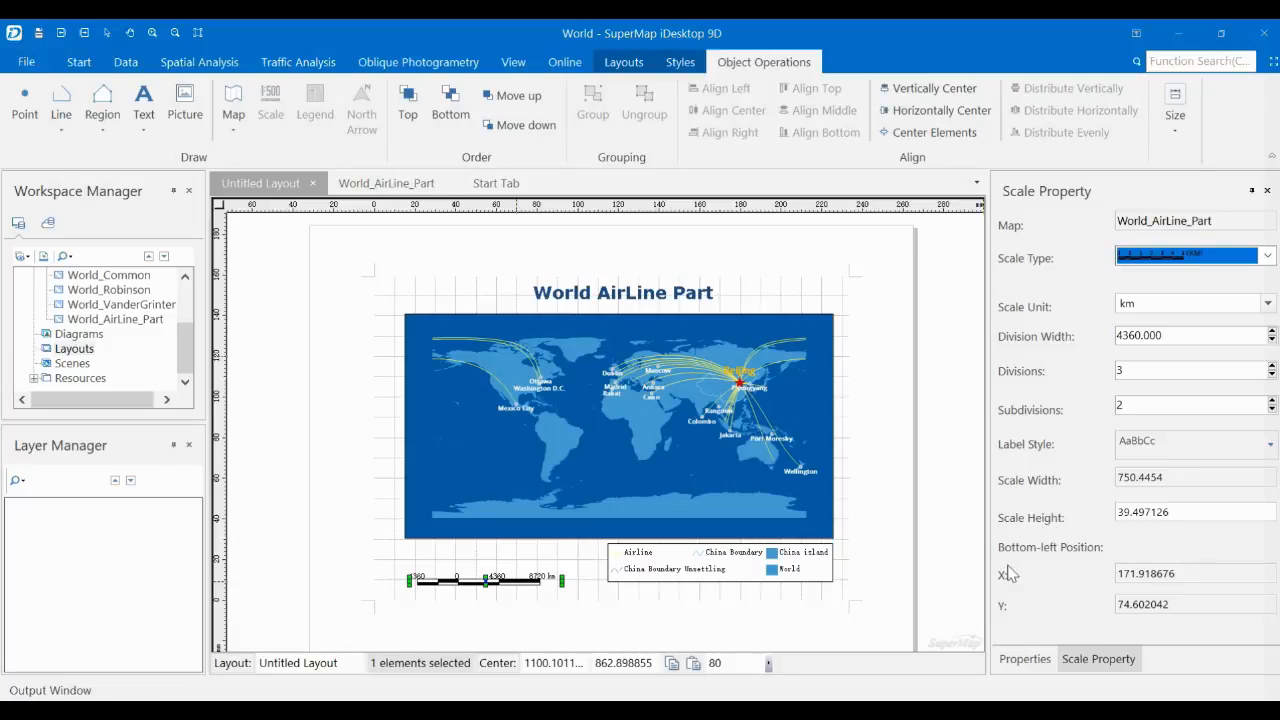
click(512, 584)
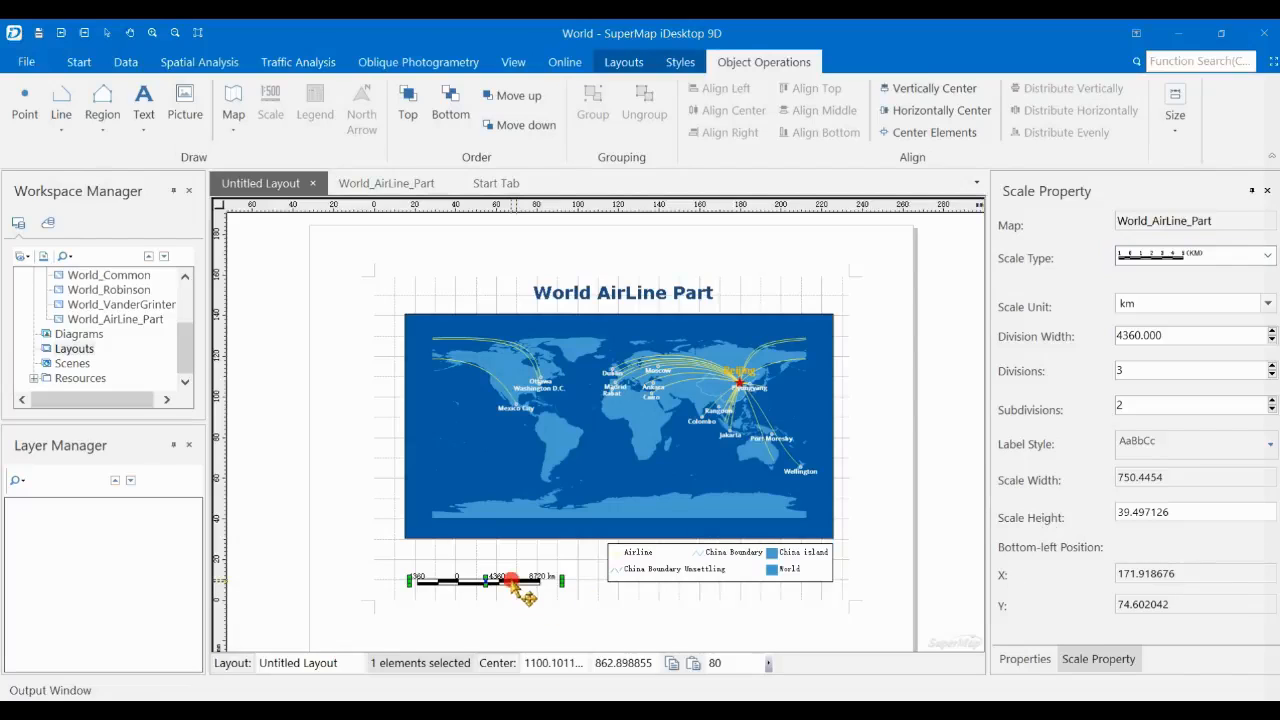
mouse_move(512, 582)
mouse_down()
mouse_move(503, 564)
mouse_move(500, 576)
mouse_up()
click(547, 616)
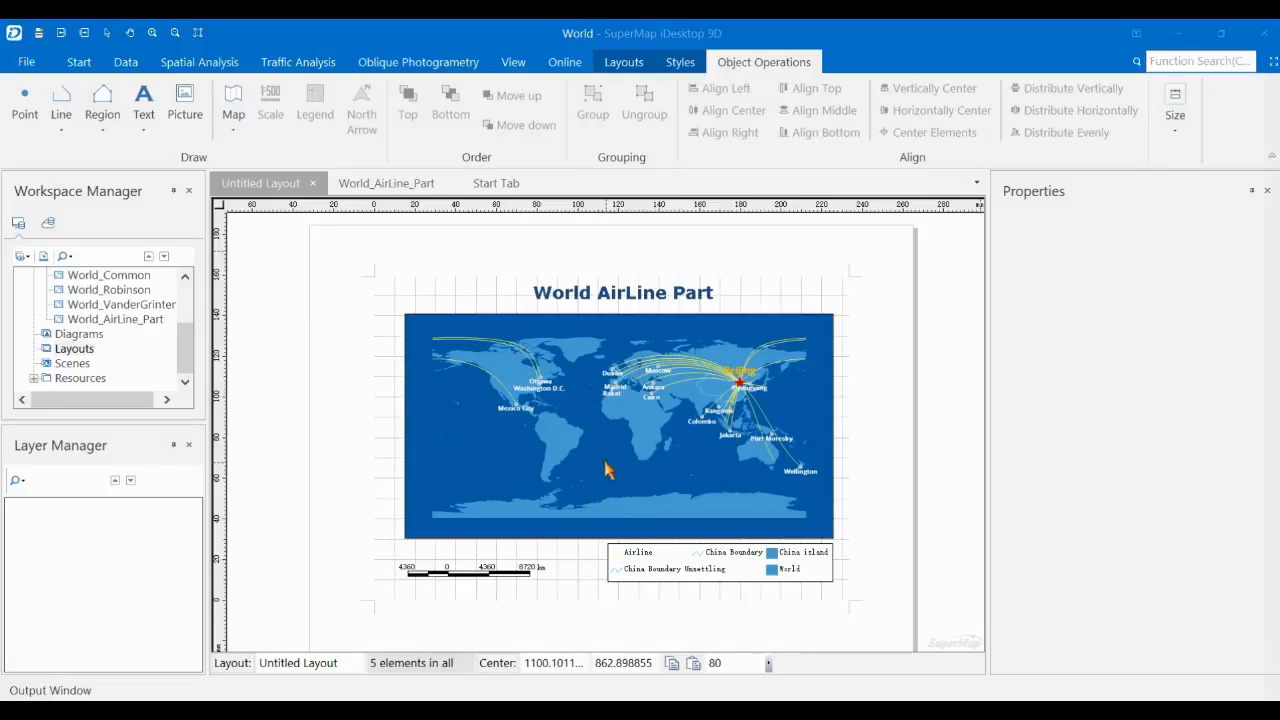
- Add a north arrow for the map frame, about 193 by 182, above its upper right corner
click(605, 470)
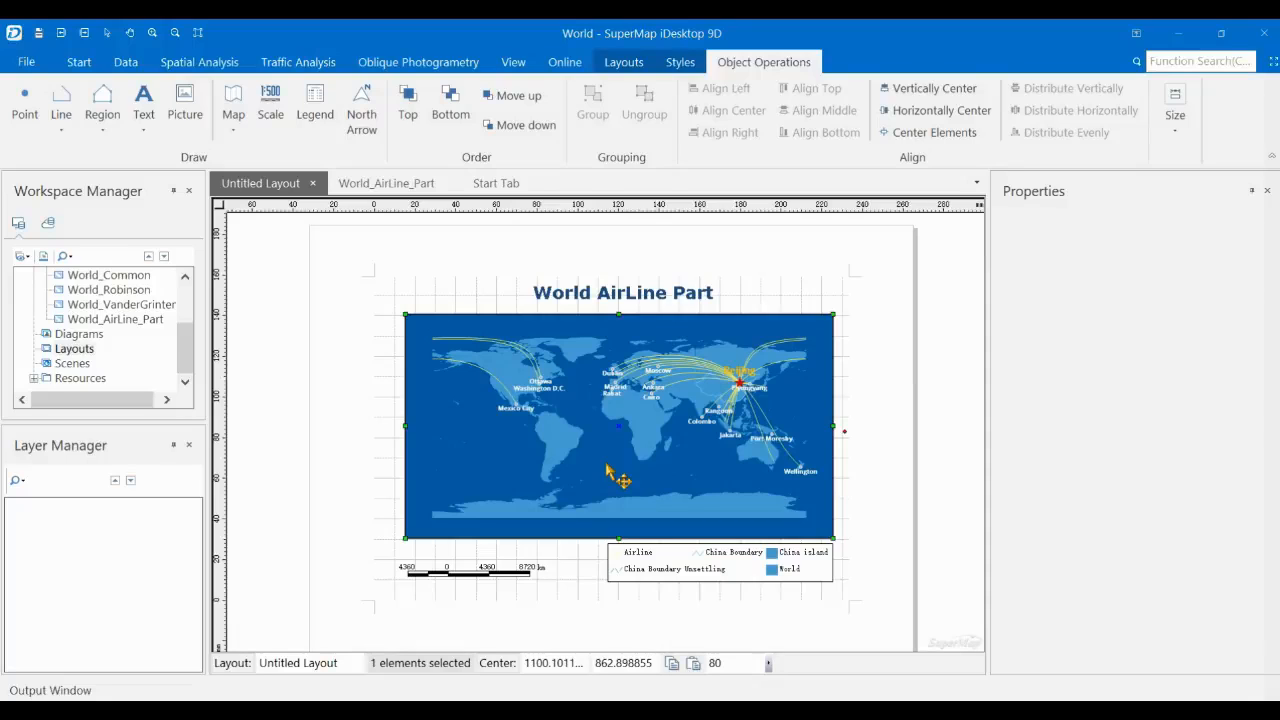
click(362, 103)
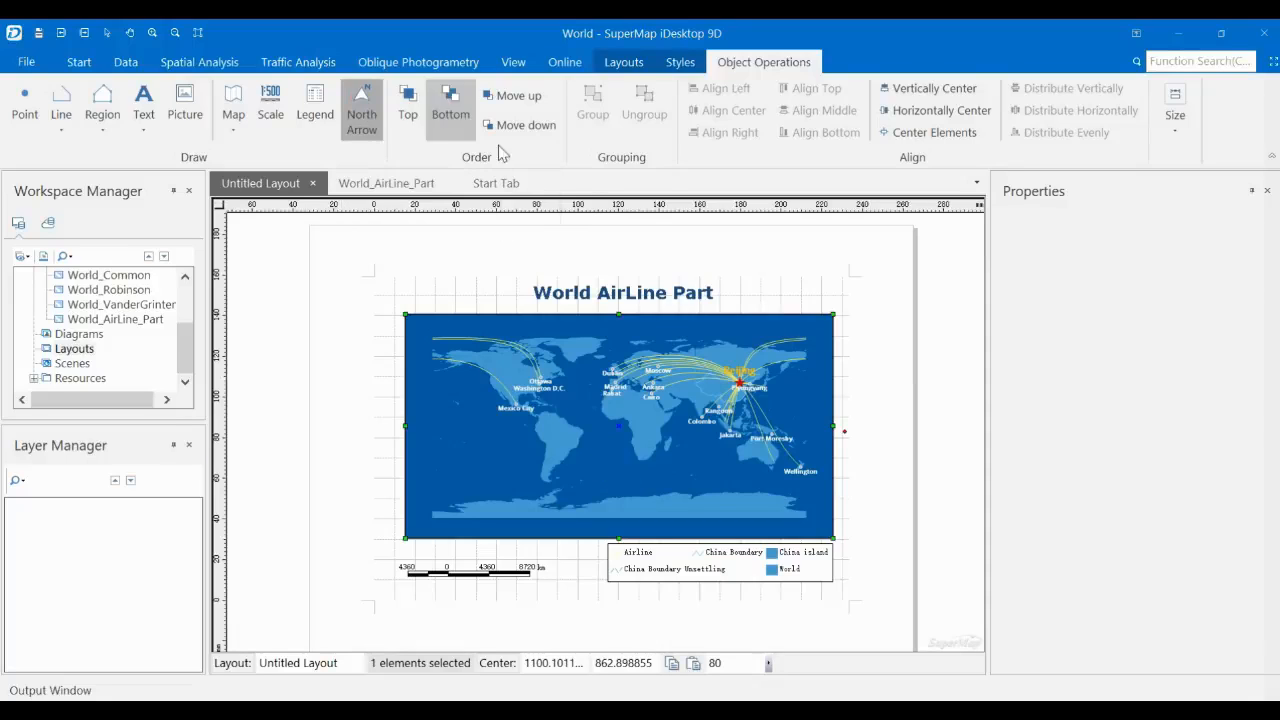
click(793, 277)
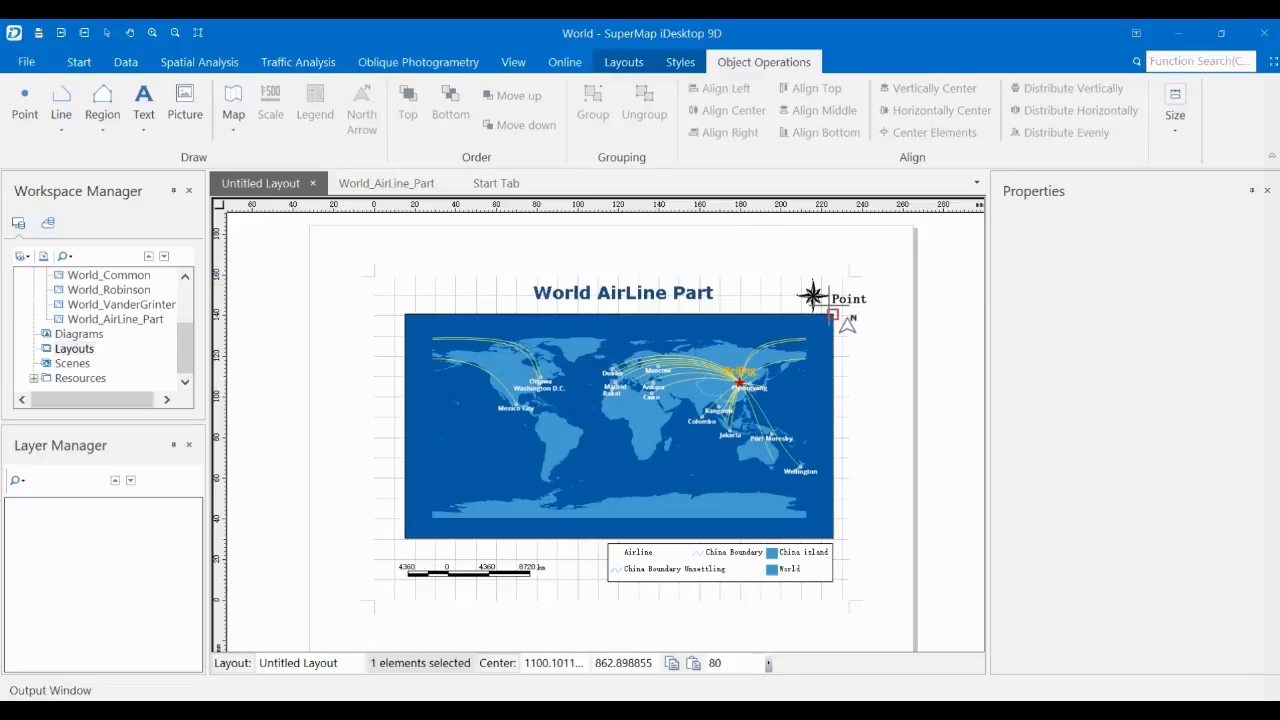
right_click(829, 305)
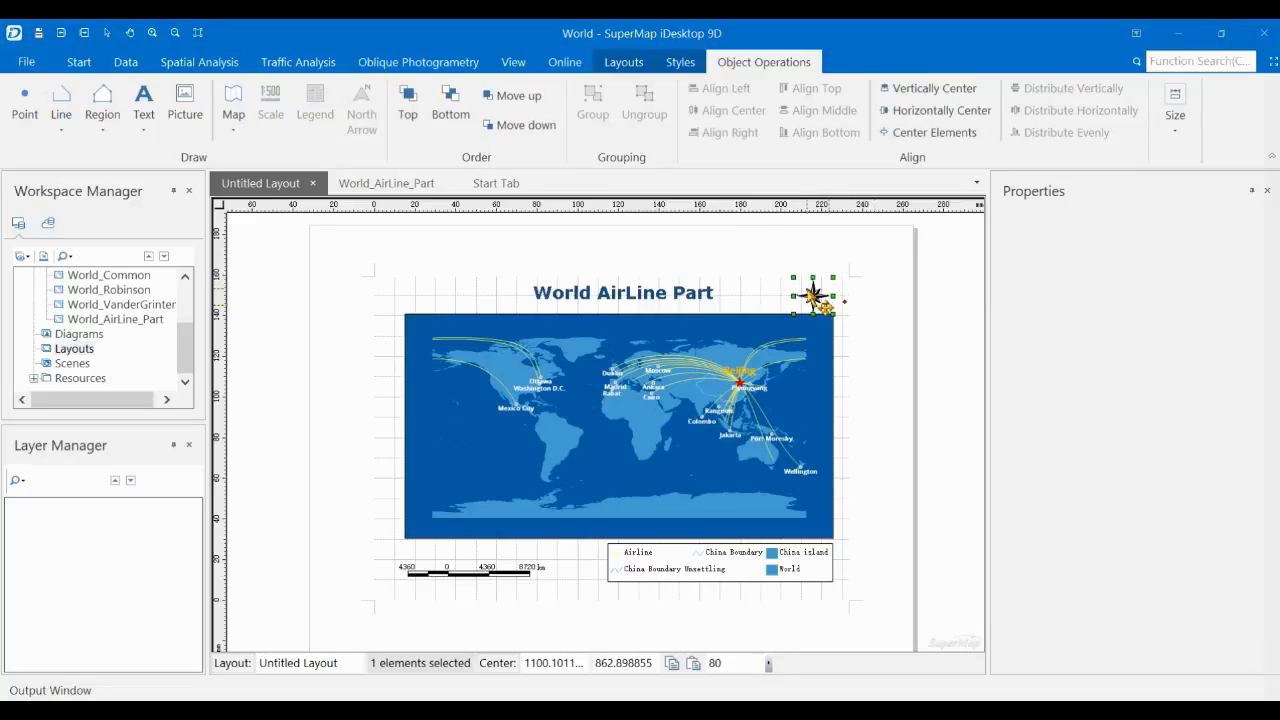
- Change the north arrow's standard style to "North arrow with shadow effects"
right_click(810, 290)
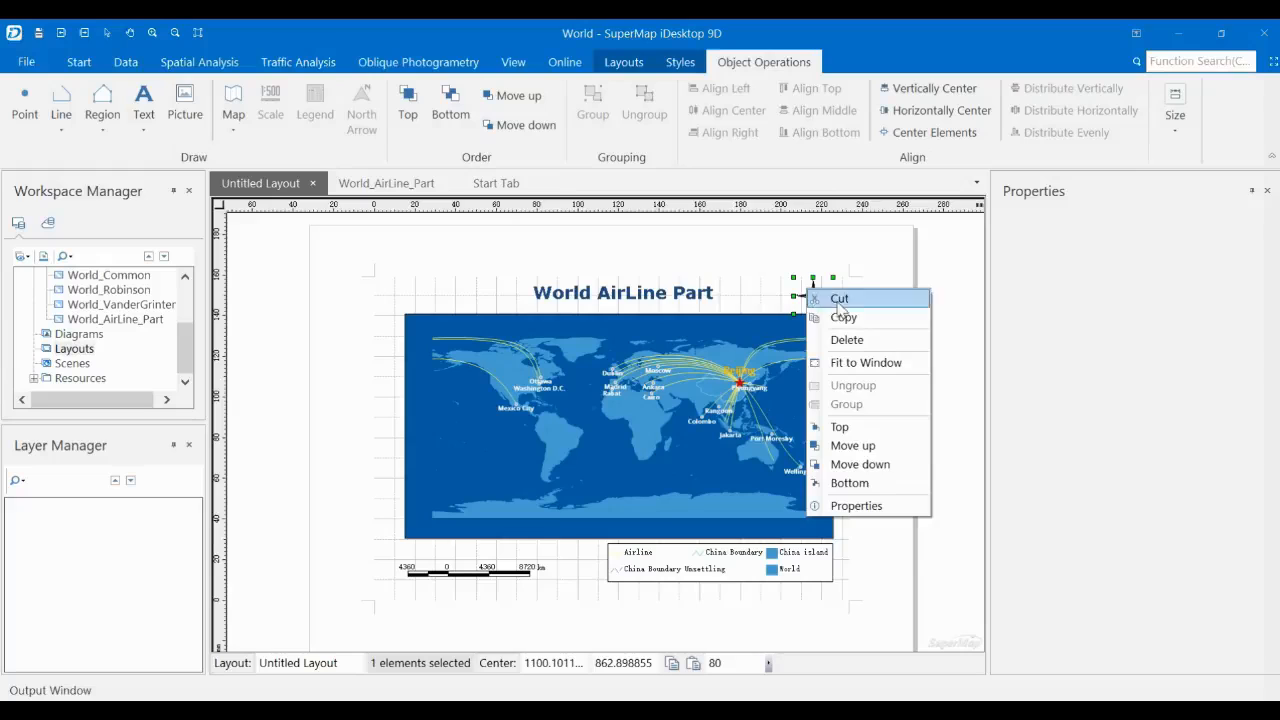
click(848, 508)
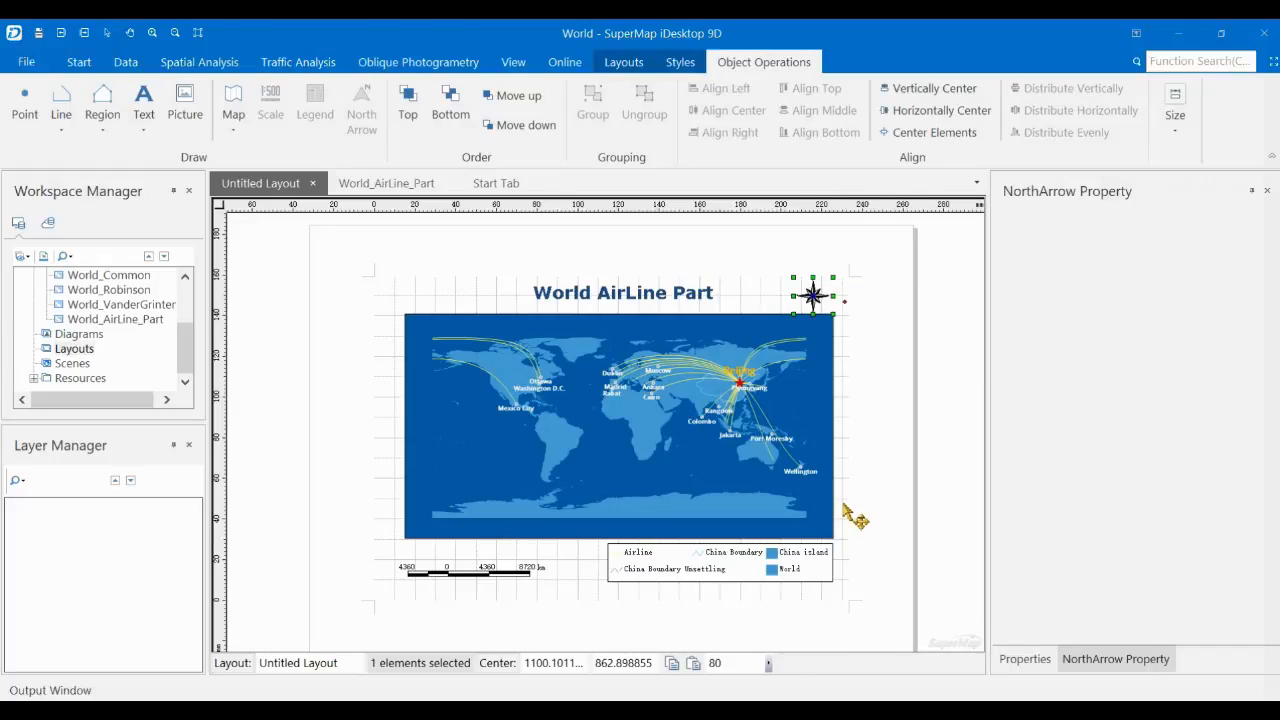
drag(1273, 368, 1260, 278)
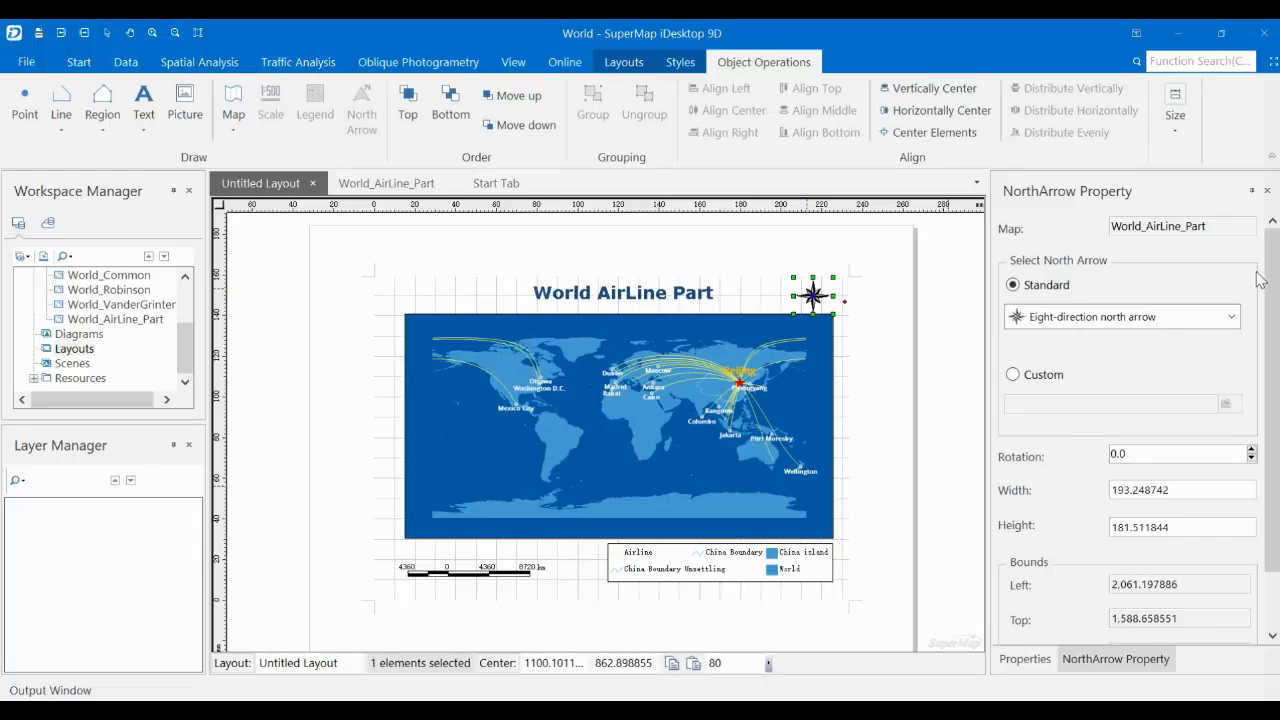
click(1232, 316)
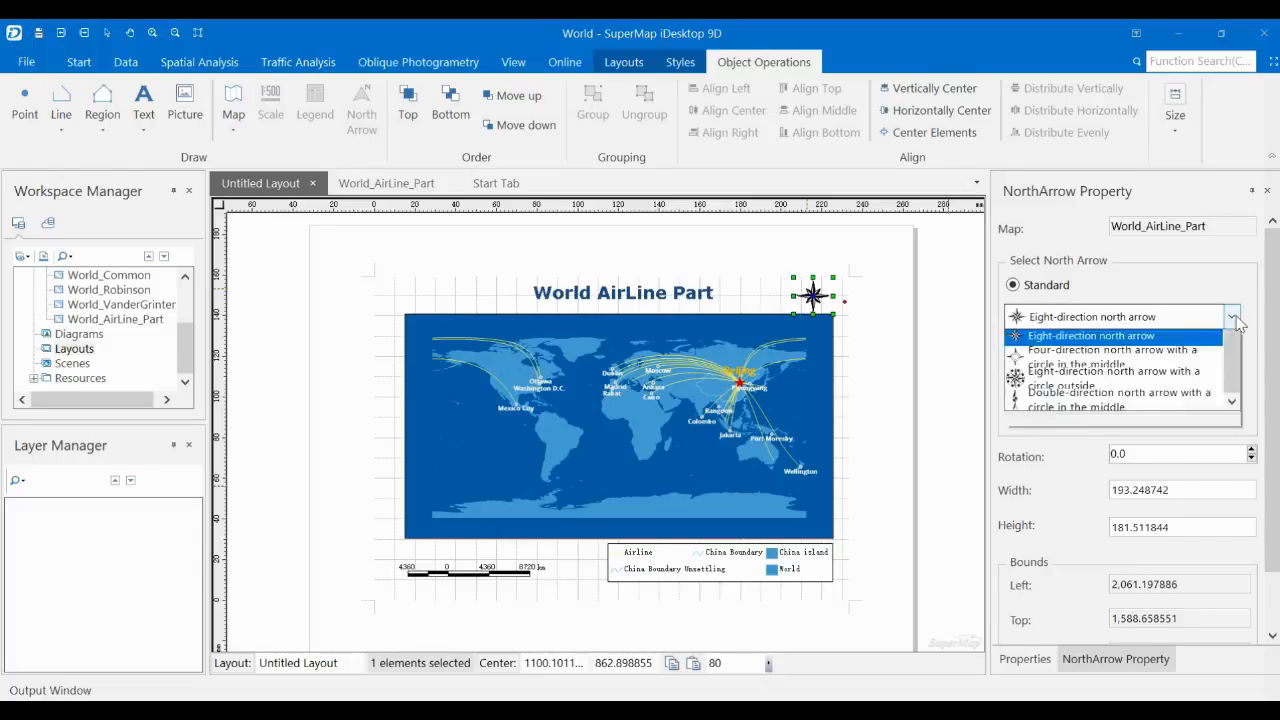
drag(1238, 388, 1236, 366)
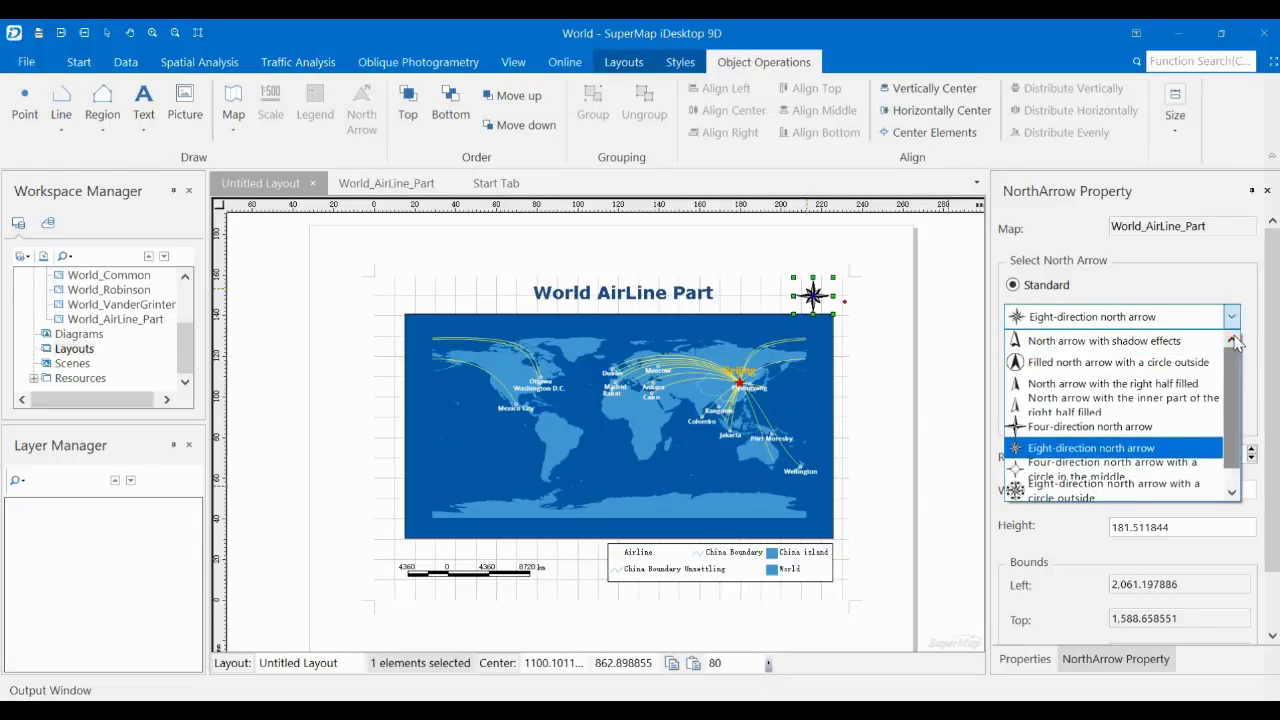
click(1197, 344)
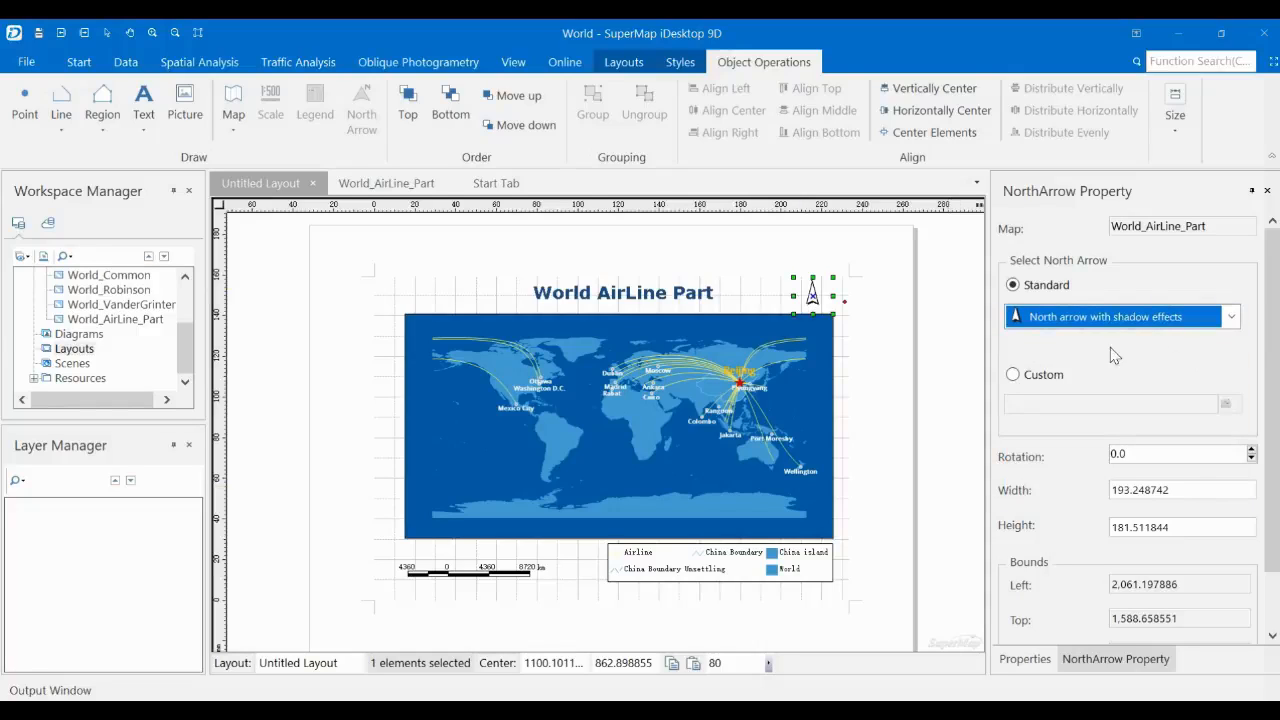
click(891, 353)
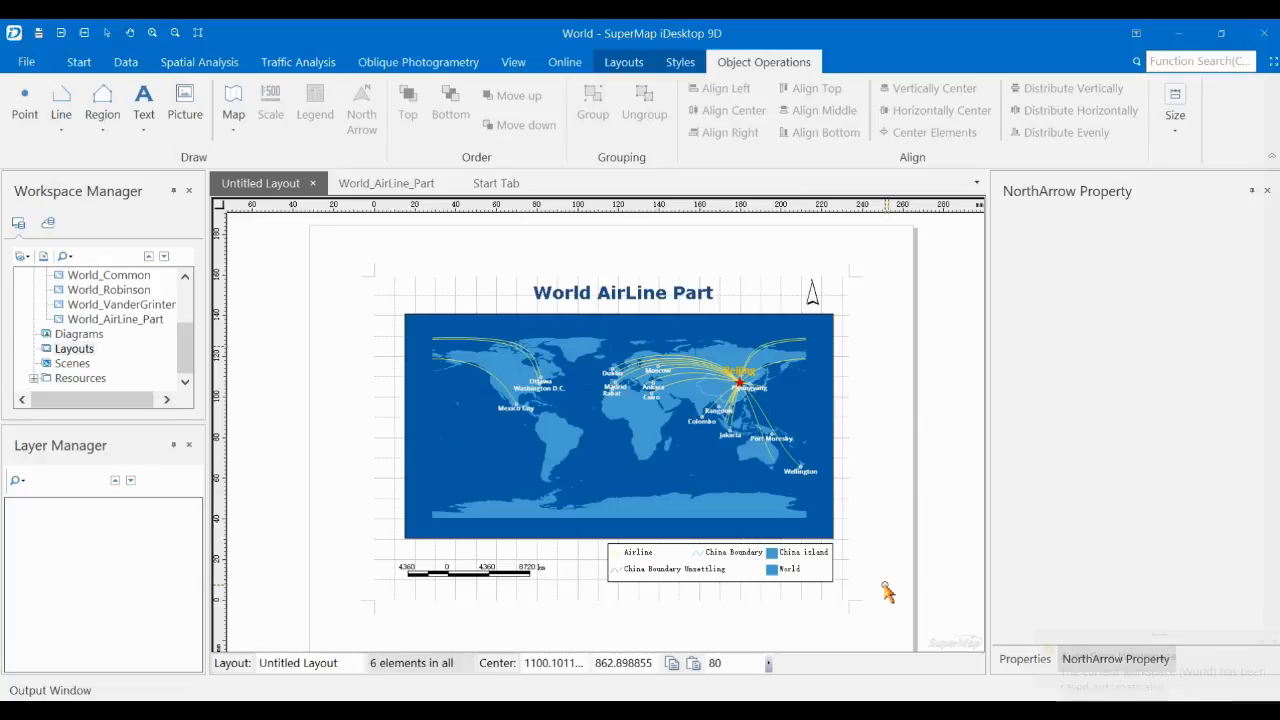
- Export the layout to a picture named LayoutImage as a JPG file in J:\ at 144 DPI
right_click(870, 498)
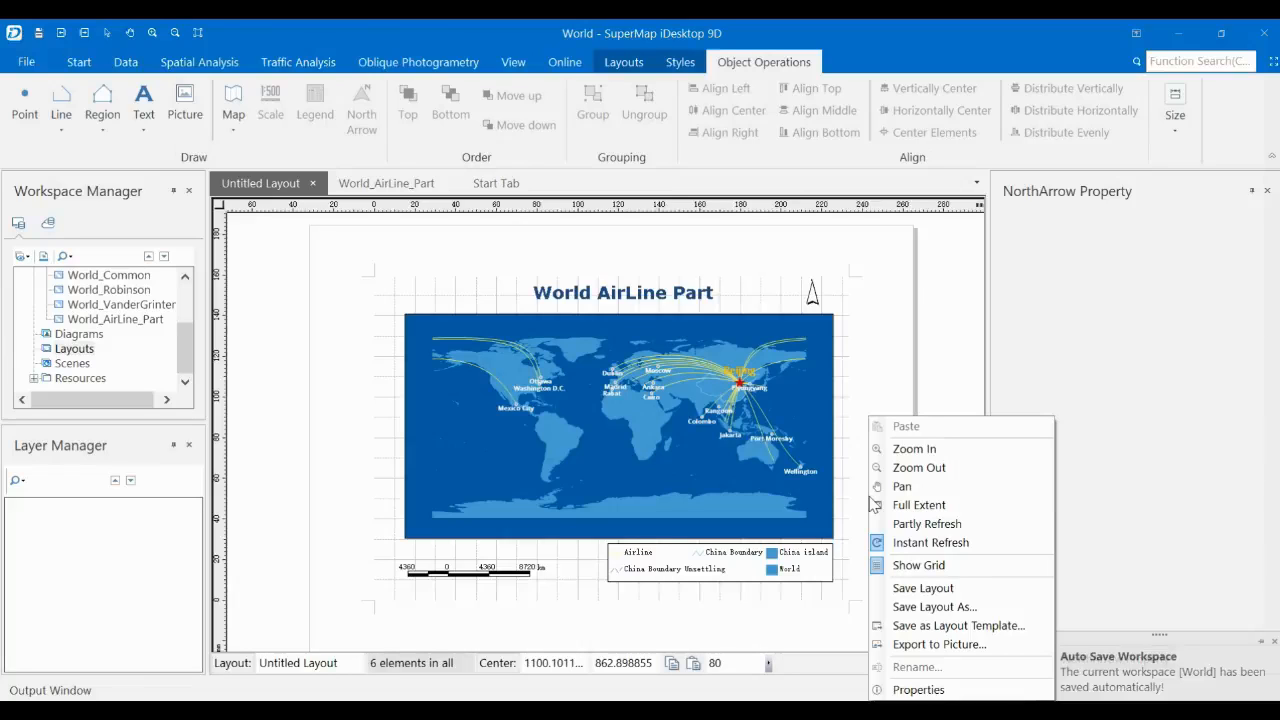
click(940, 644)
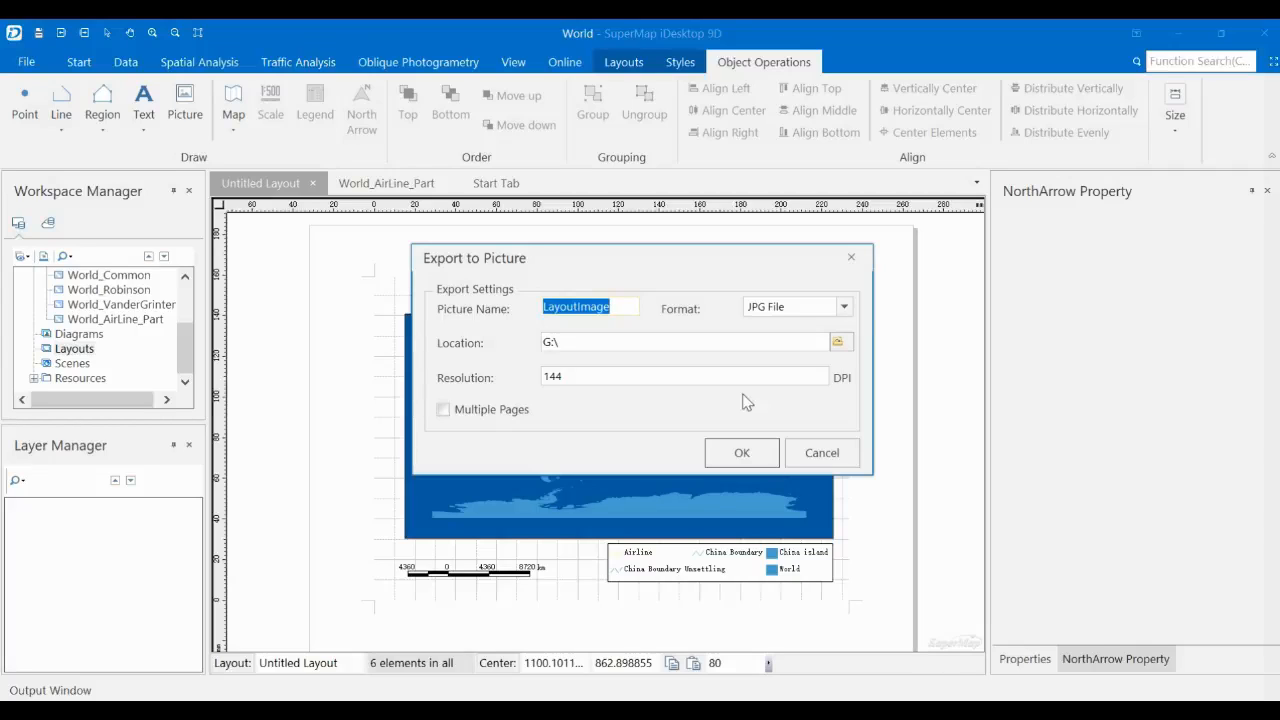
click(790, 310)
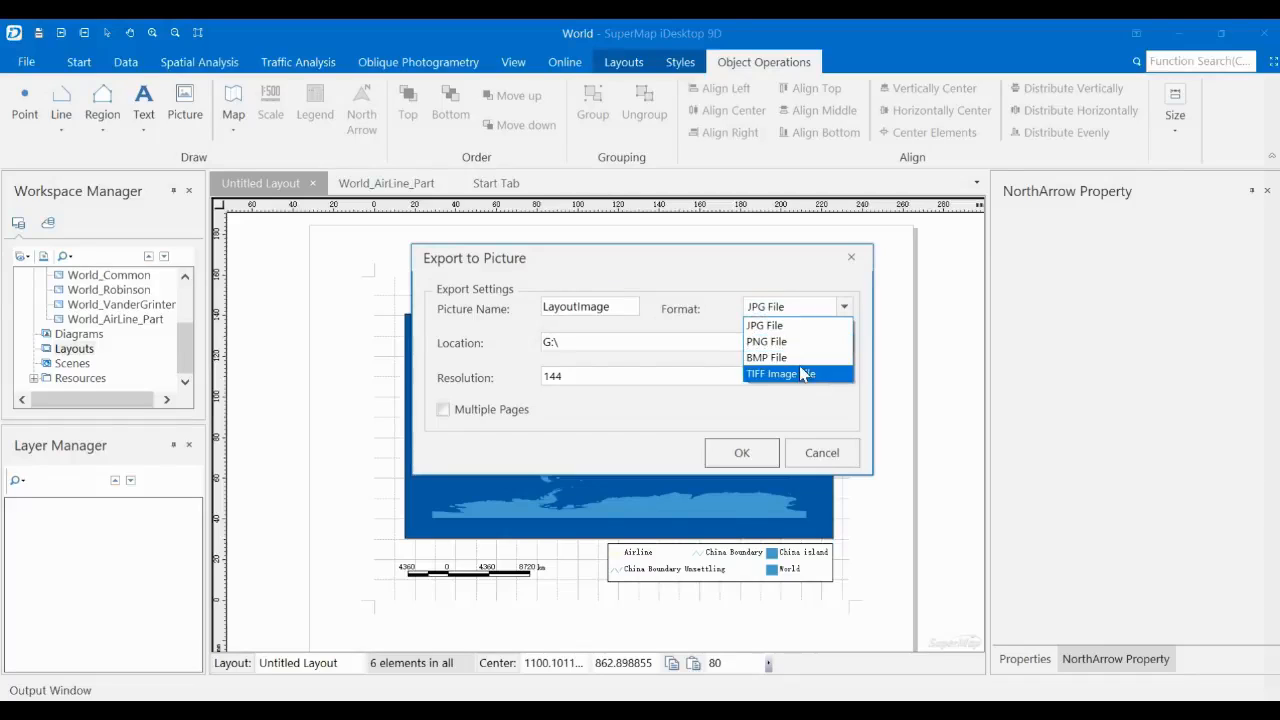
click(687, 420)
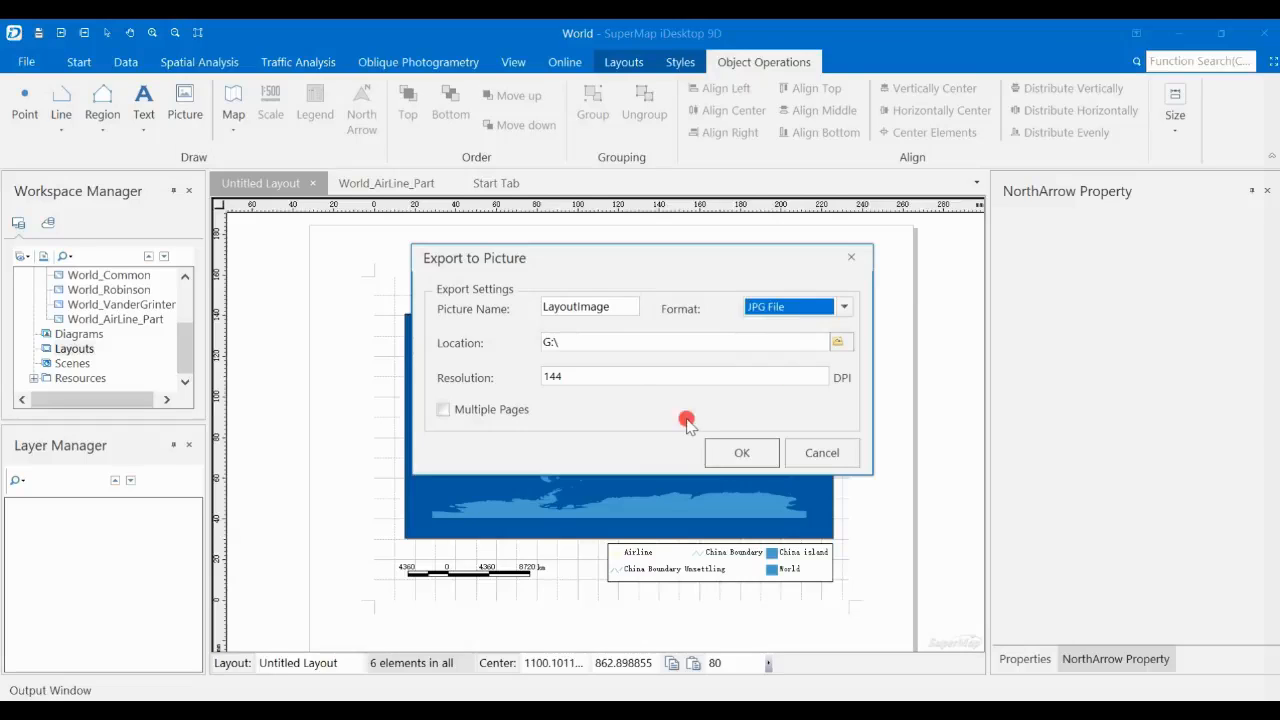
click(551, 343)
key(BackSpace)
key(BackSpace)
text(J:)
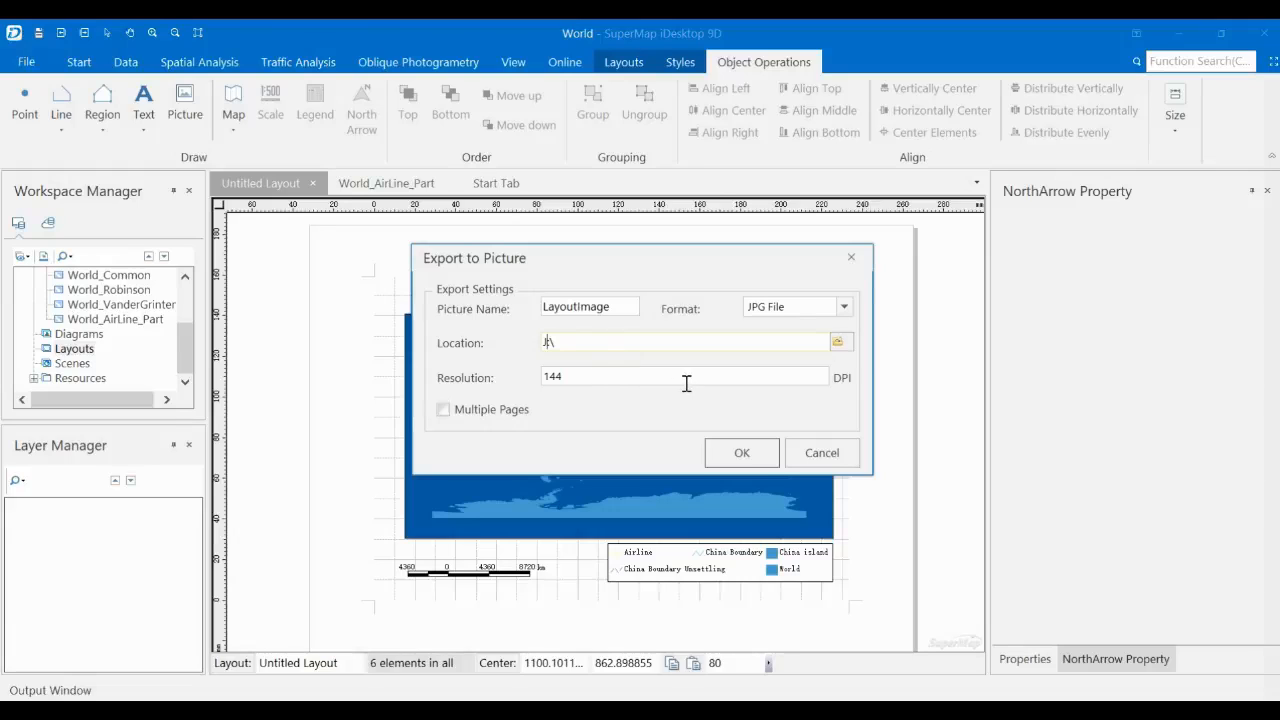
click(742, 451)
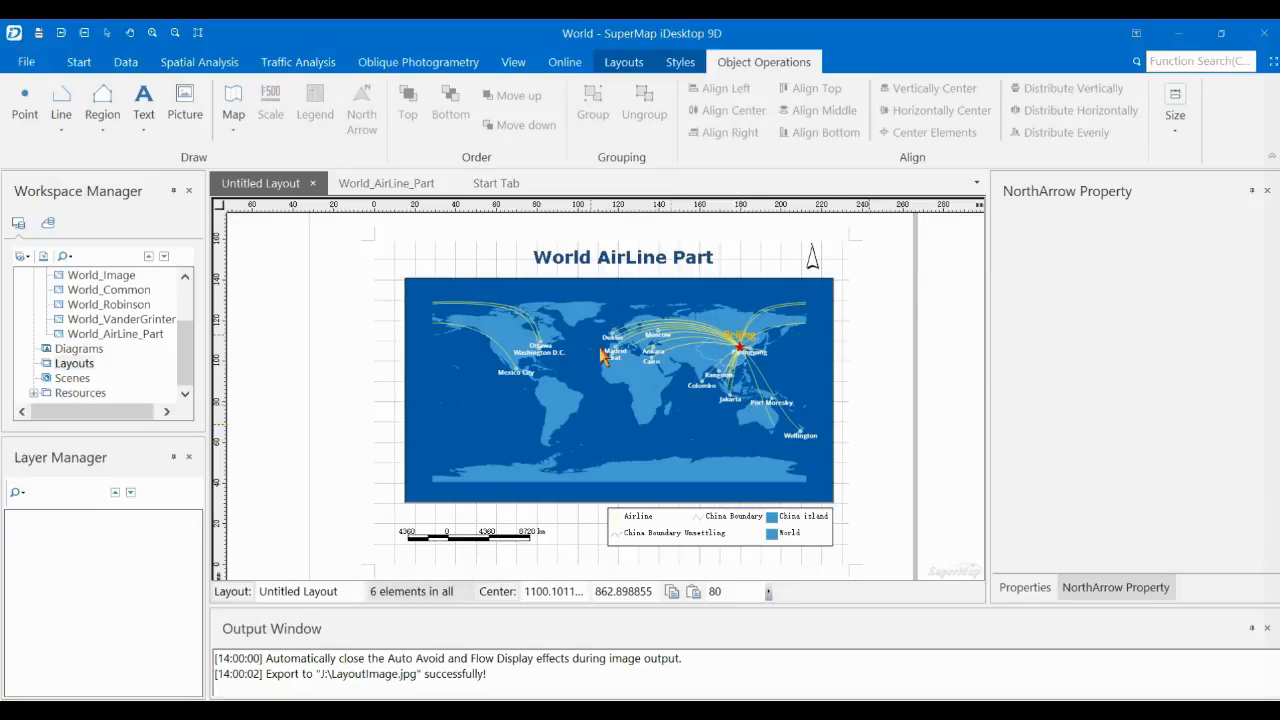
- Print all pages of the layout with the Microsoft Print to PDF printer
click(623, 62)
click(1016, 130)
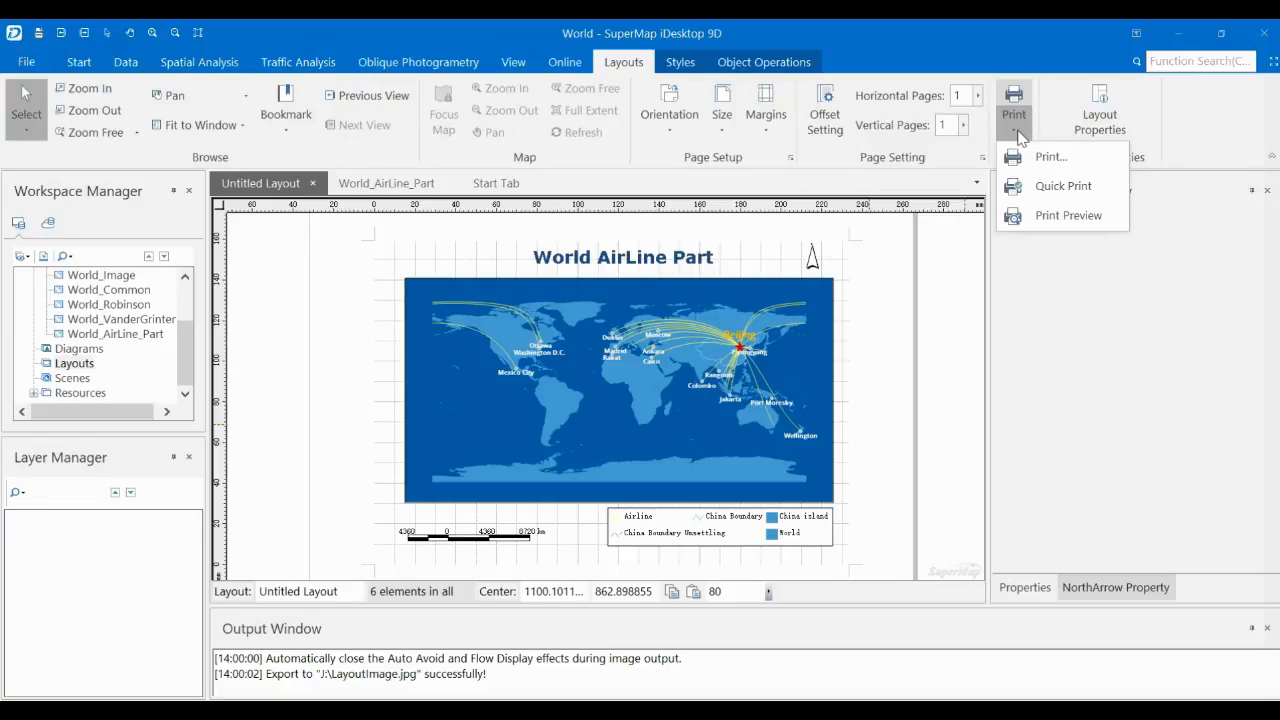
click(1033, 158)
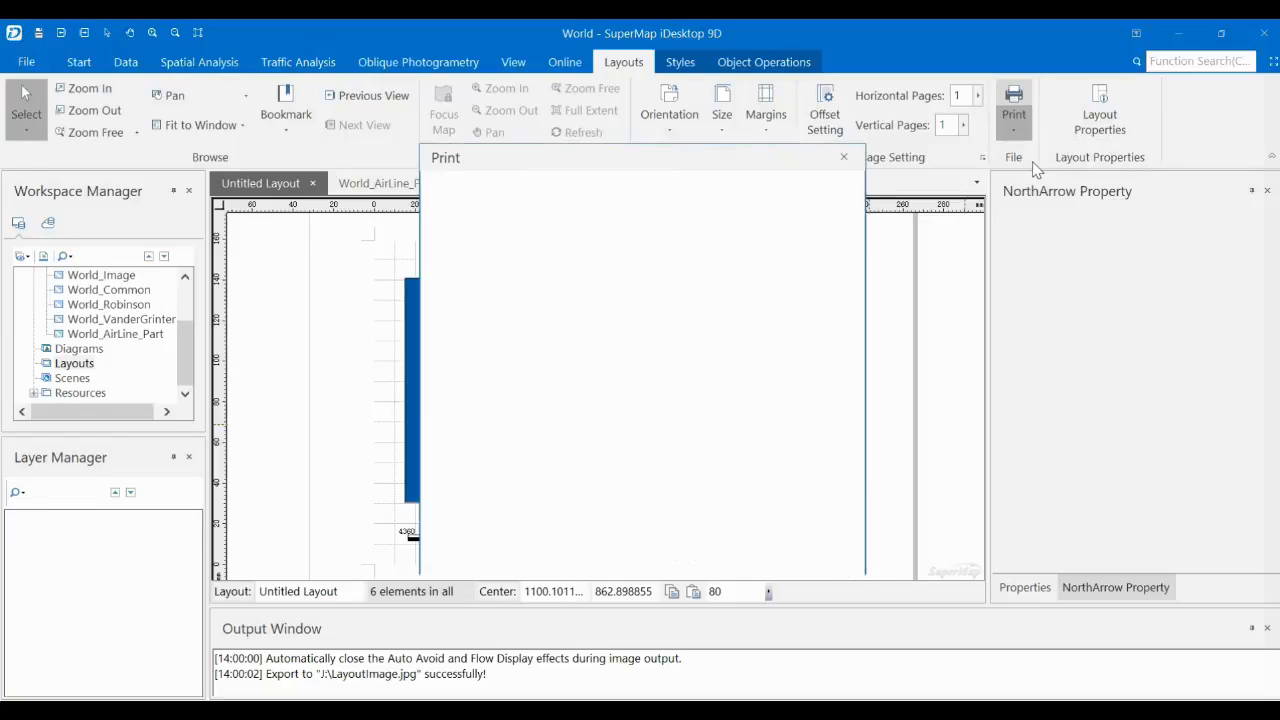
click(720, 210)
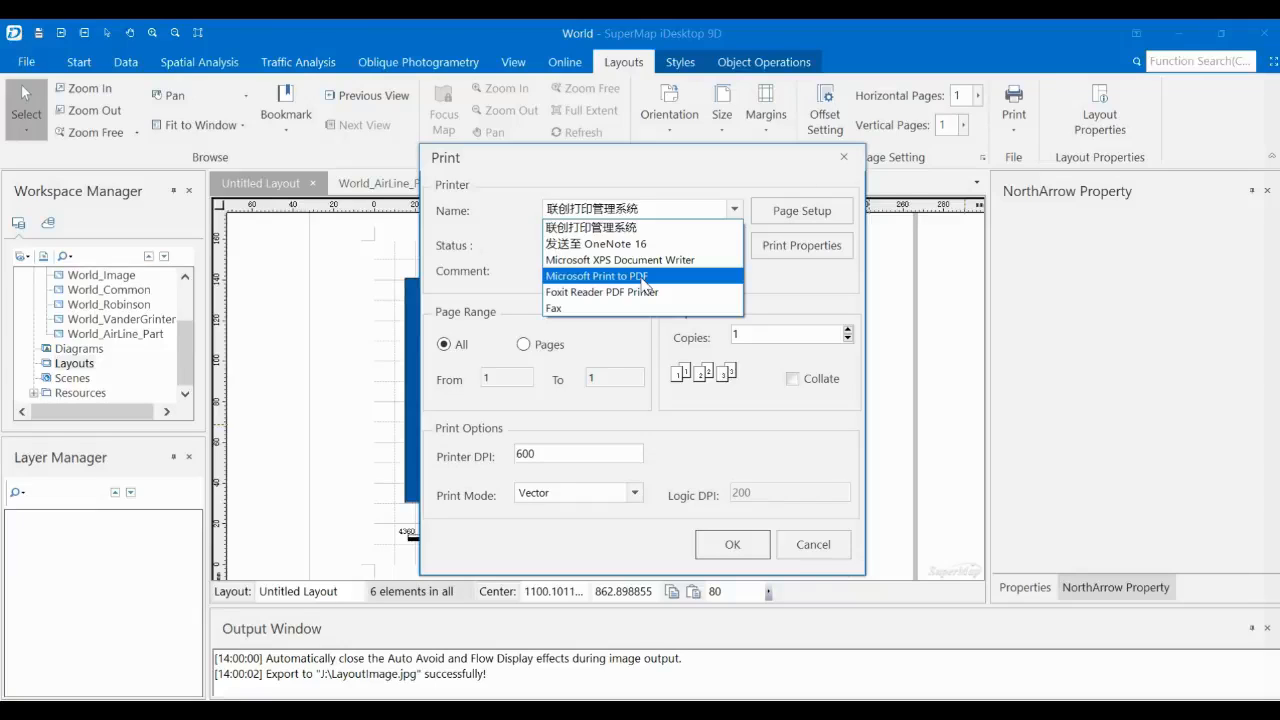
click(645, 277)
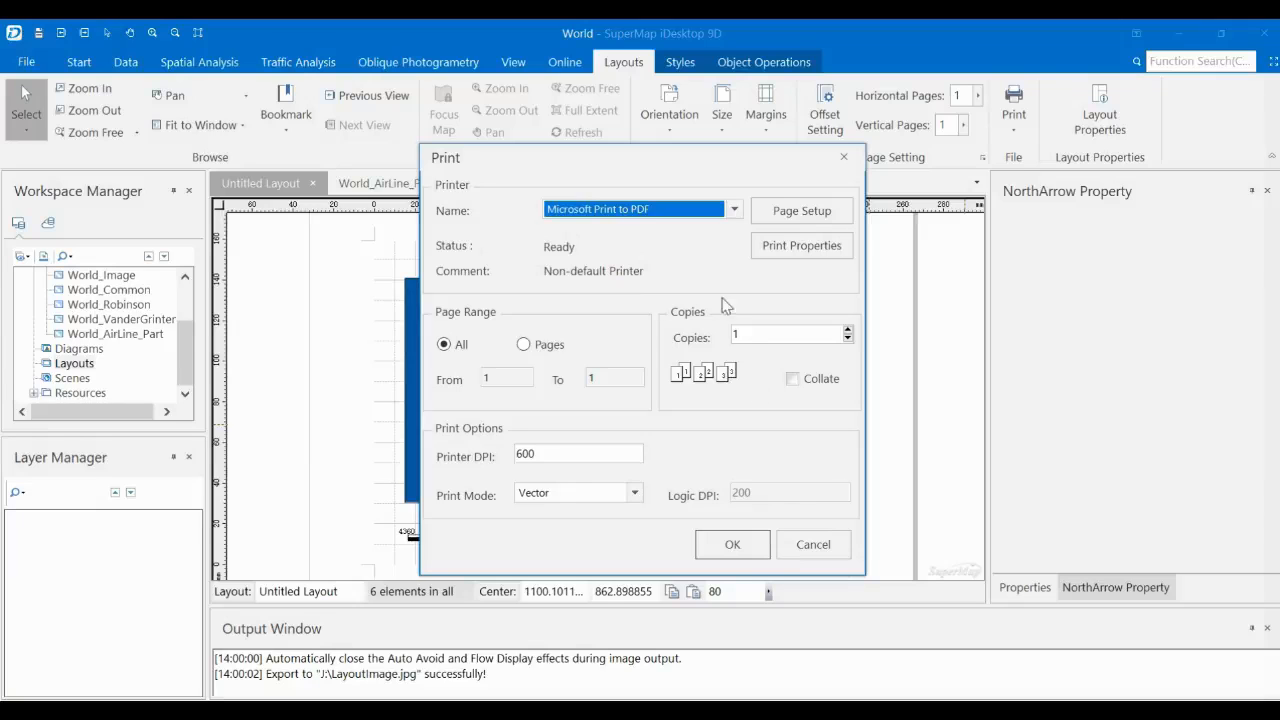
click(741, 546)
click(734, 556)
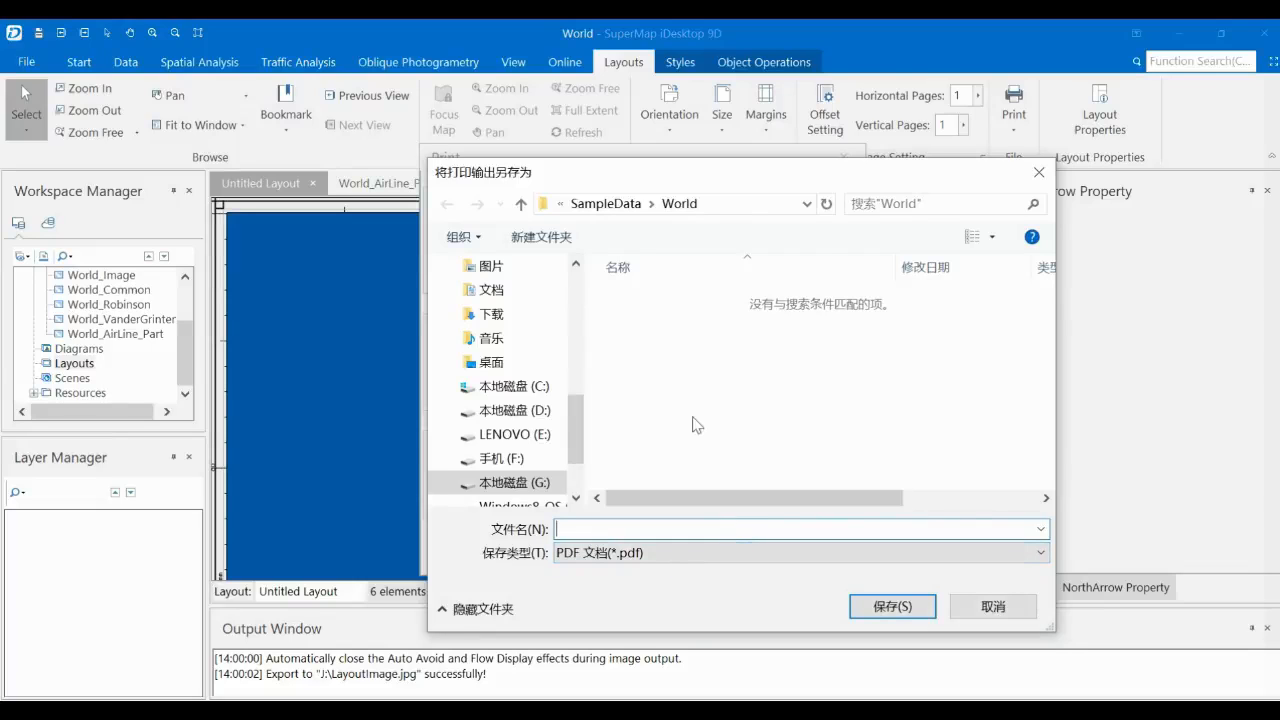
- Save the print output as a PDF named Layout on drive J:\ and close the print settings
scroll(525, 485, down, 1)
click(527, 466)
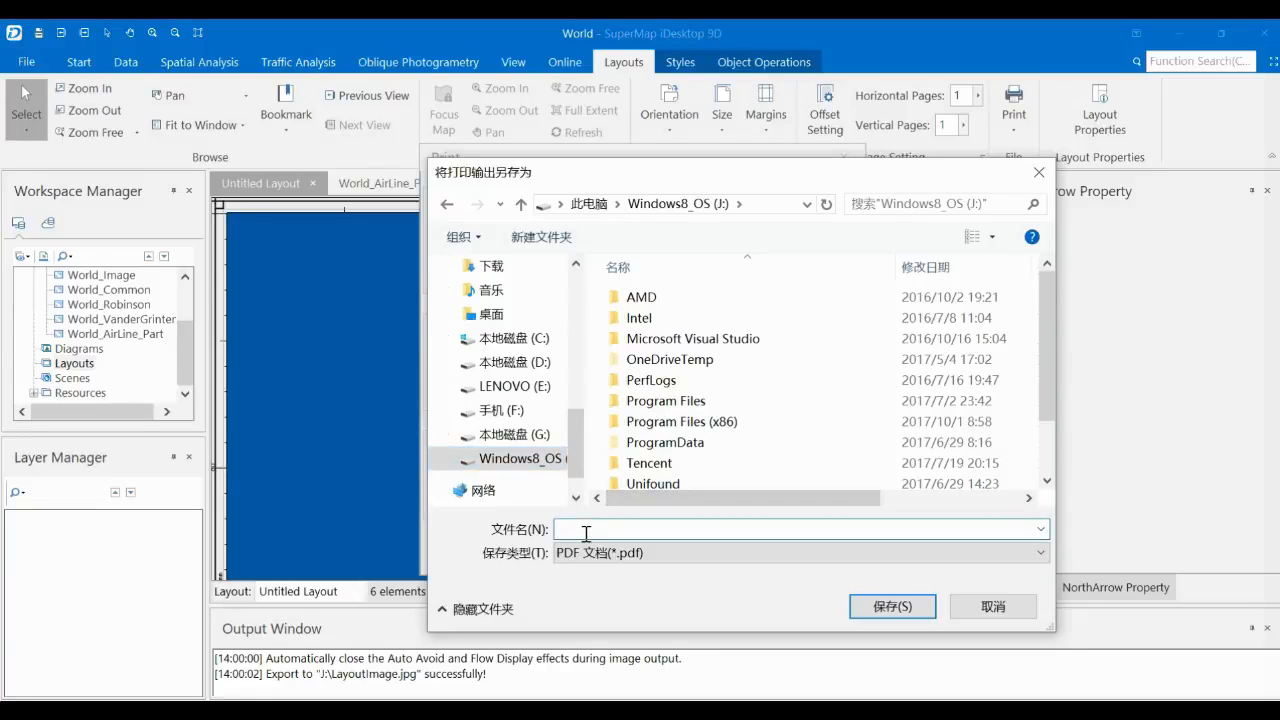
text(Layout)
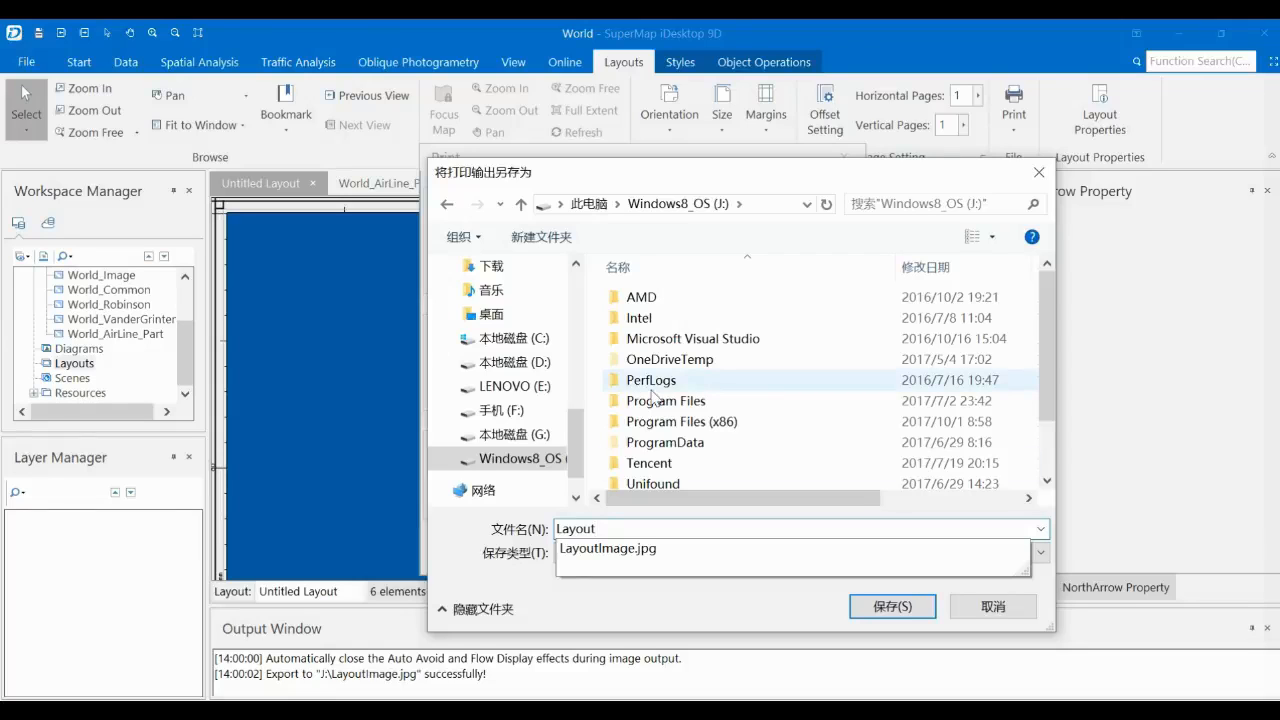
key(Return)
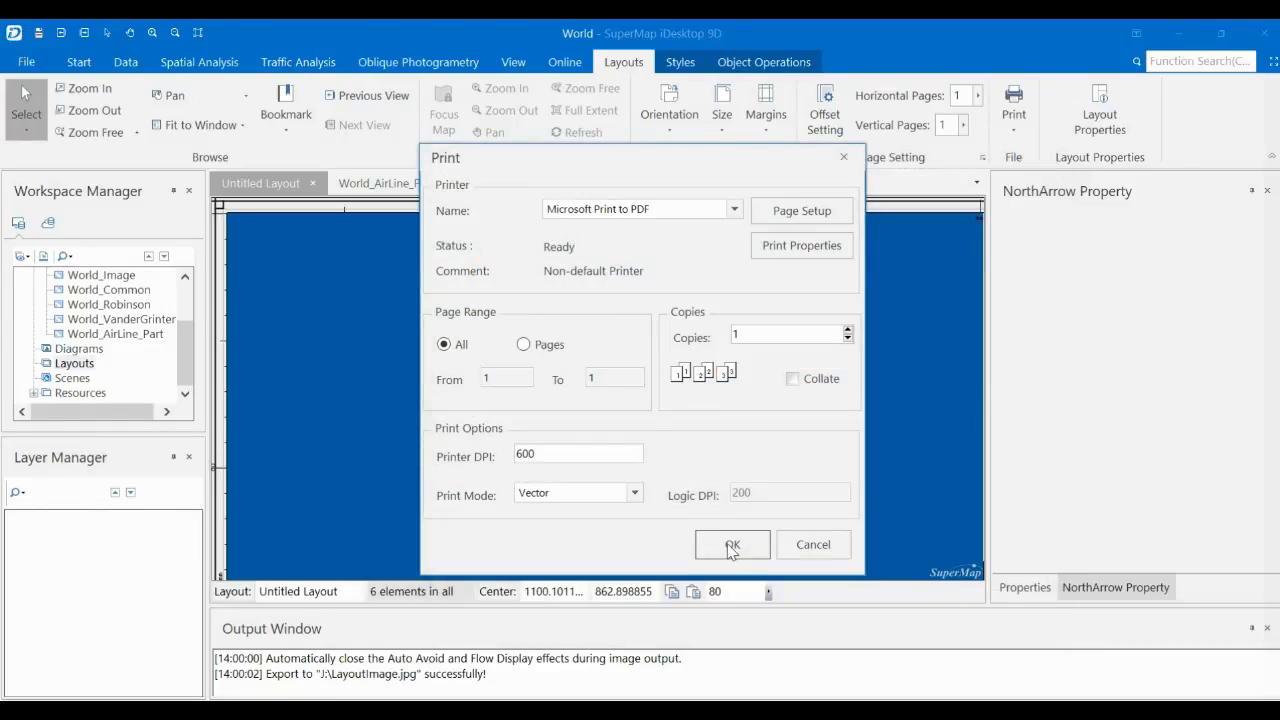
click(795, 546)
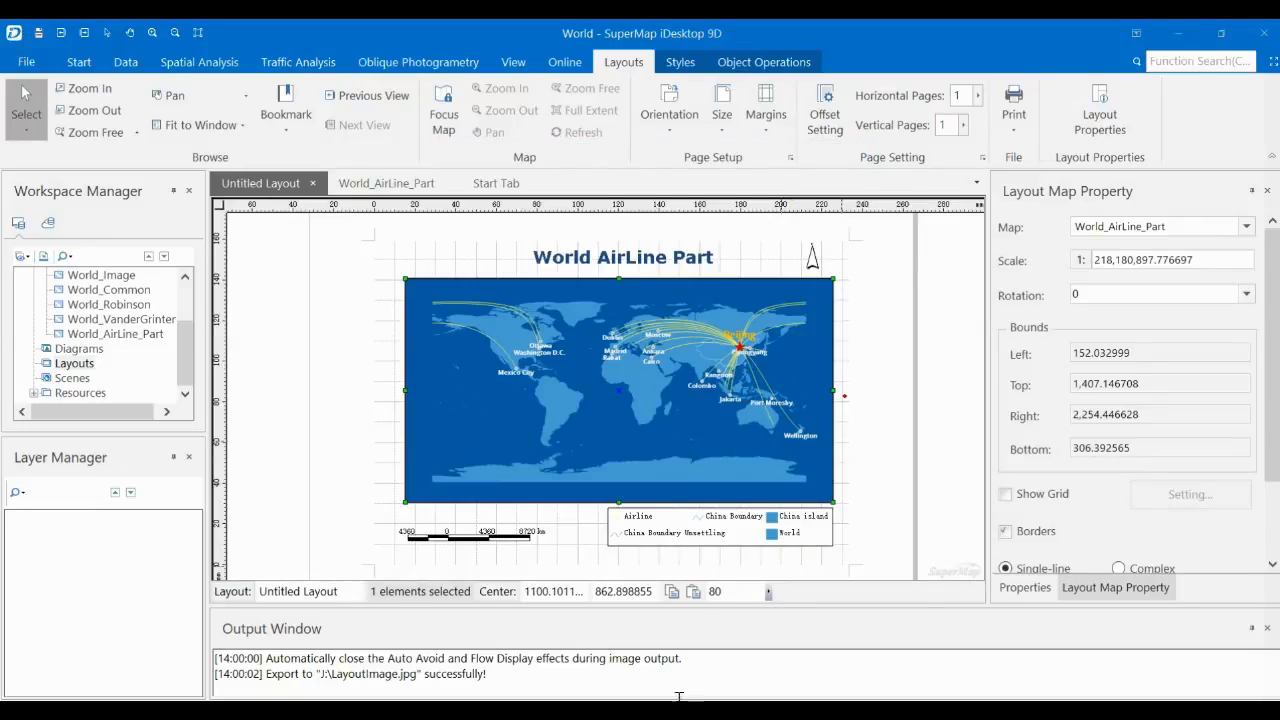
- Switch to File Explorer's J:\ folder, view the exported LayoutImage.jpg and close the picture
click(229, 708)
click(289, 652)
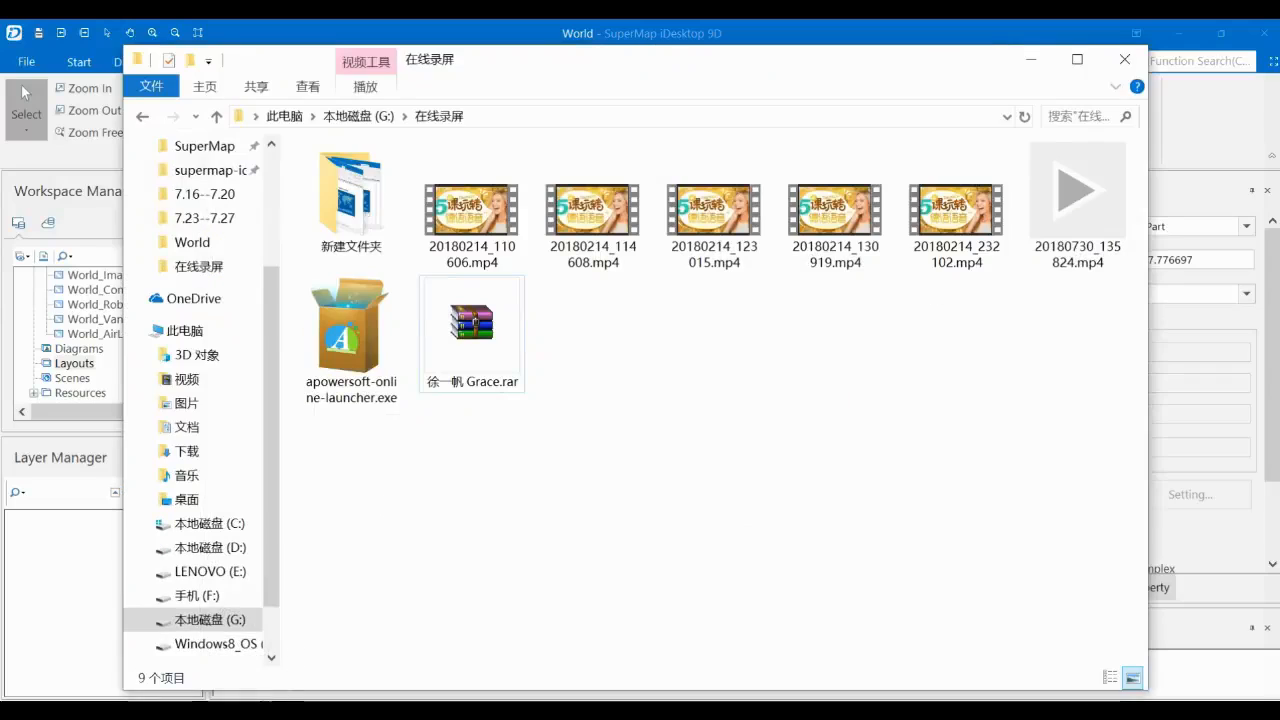
click(229, 708)
click(208, 680)
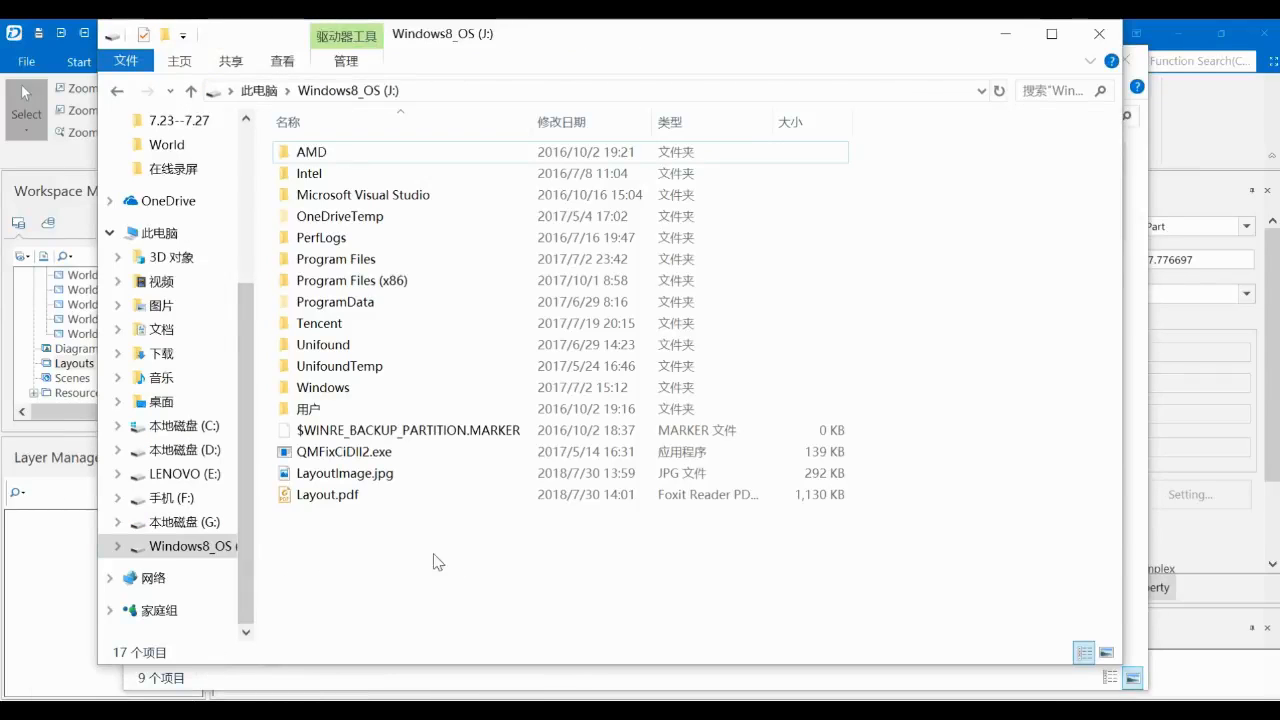
click(350, 474)
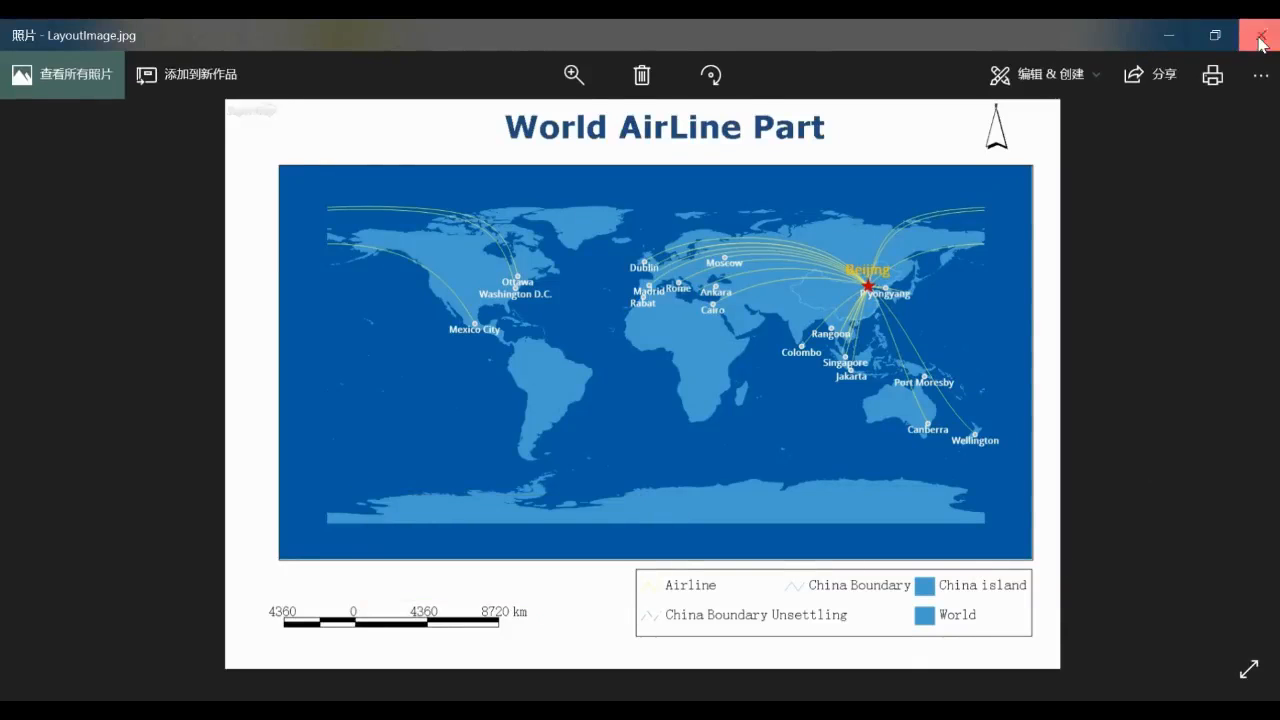
click(1260, 42)
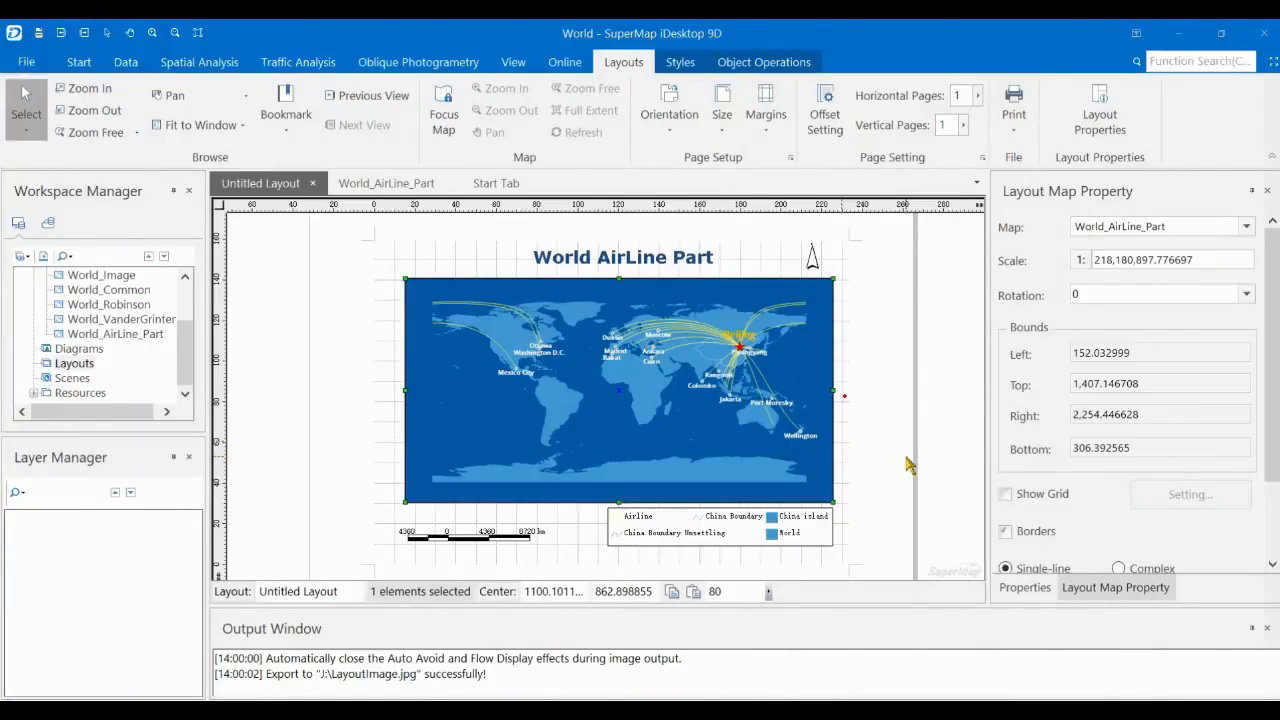